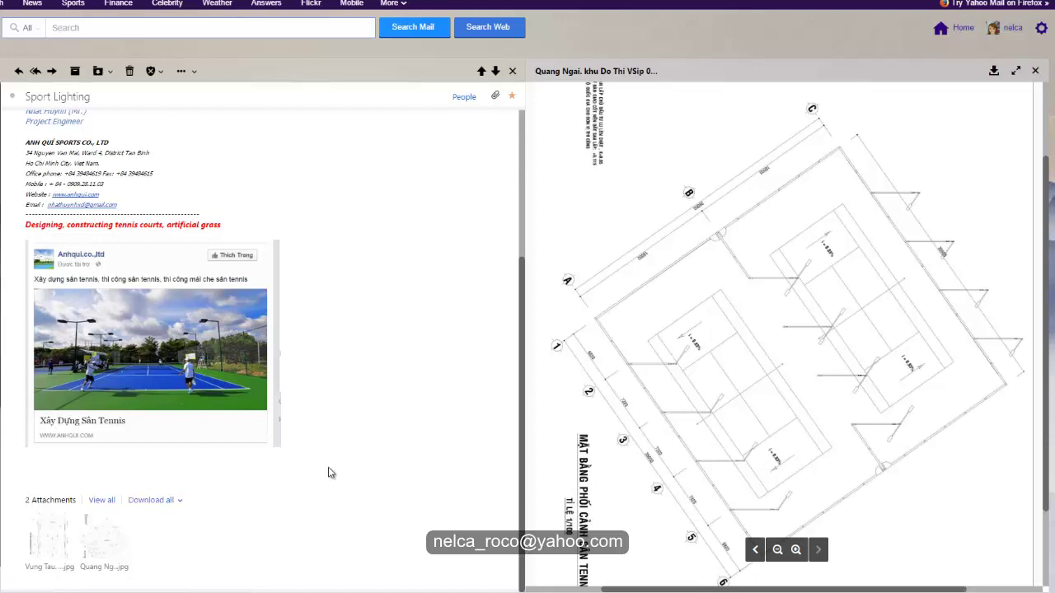
Examine the football field and tennis court plans attached to the Sport Lighting e-mail
left_click(49, 544)
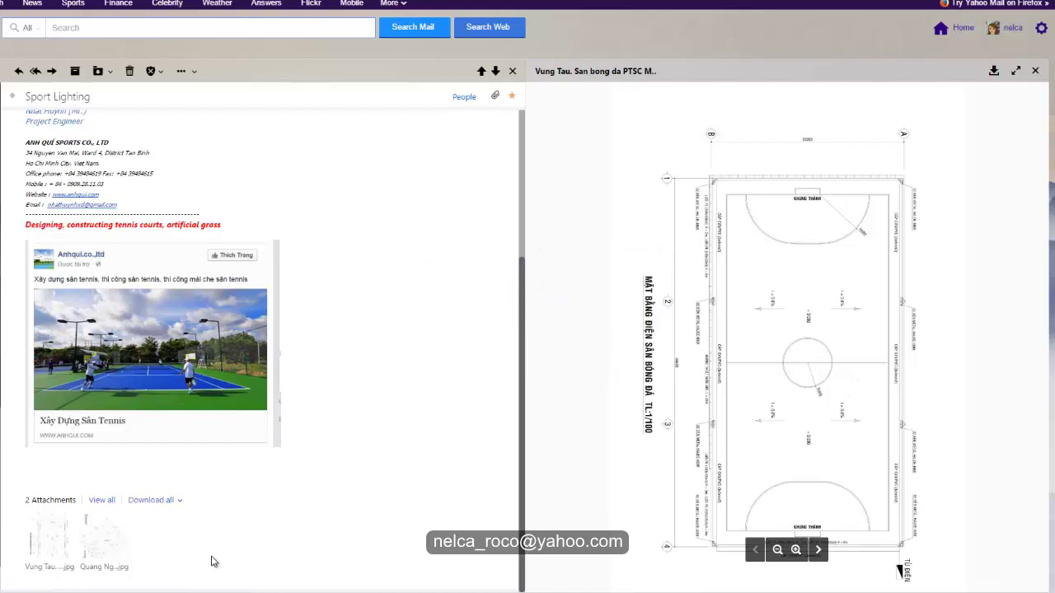
mouse_move(107, 537)
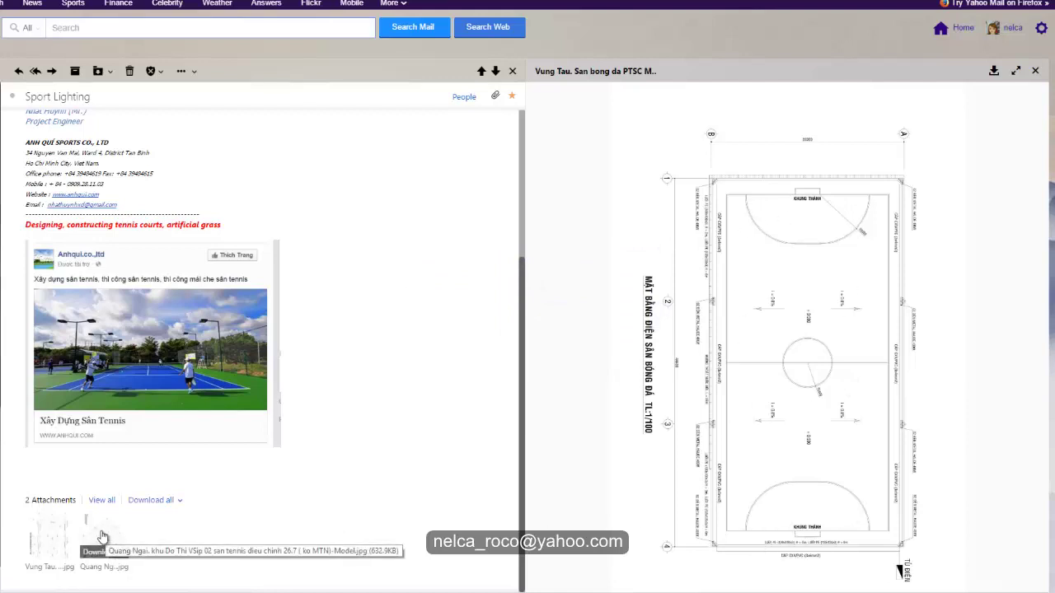
left_click(102, 537)
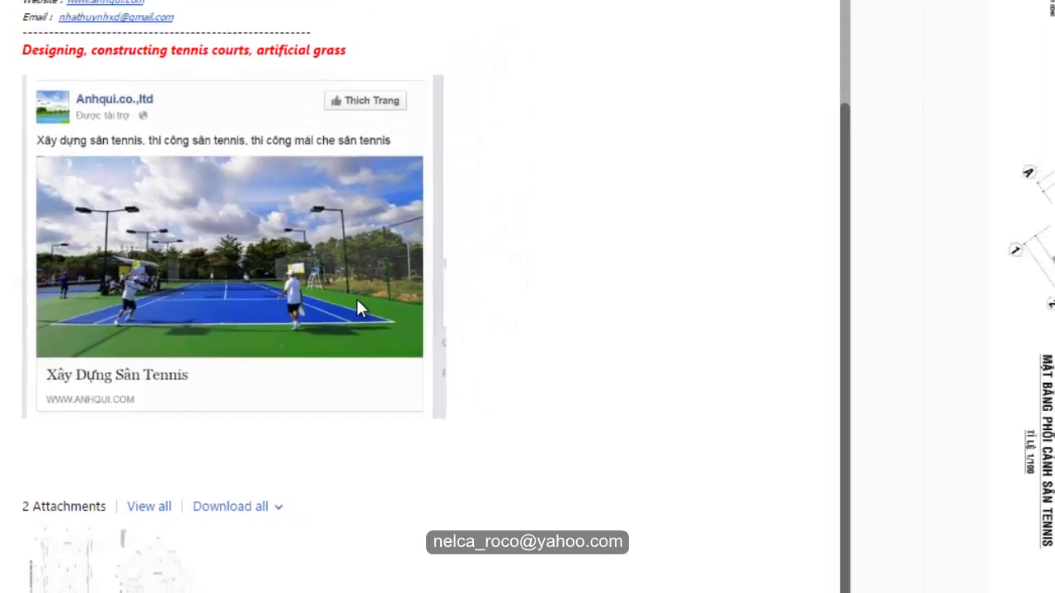
mouse_move(725, 370)
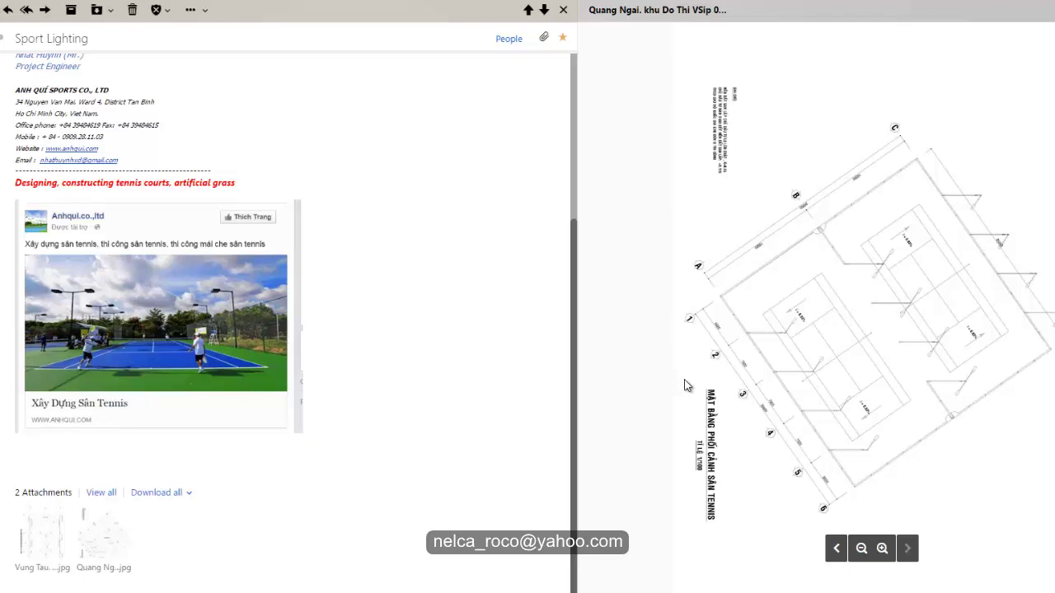
mouse_move(685, 385)
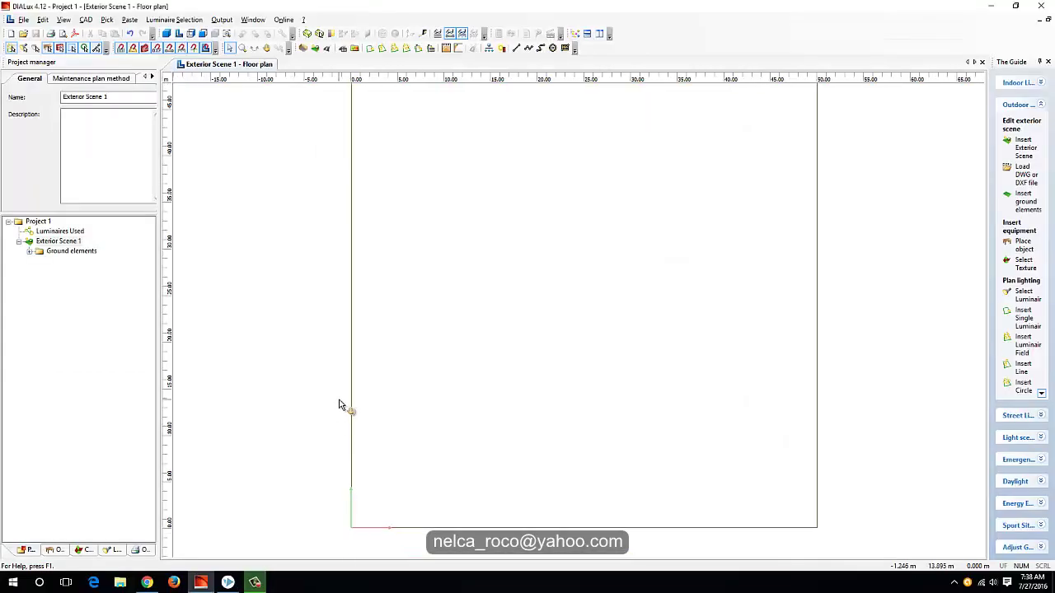
Inspect the exterior scene's ground in 3D from several angles
left_click(166, 33)
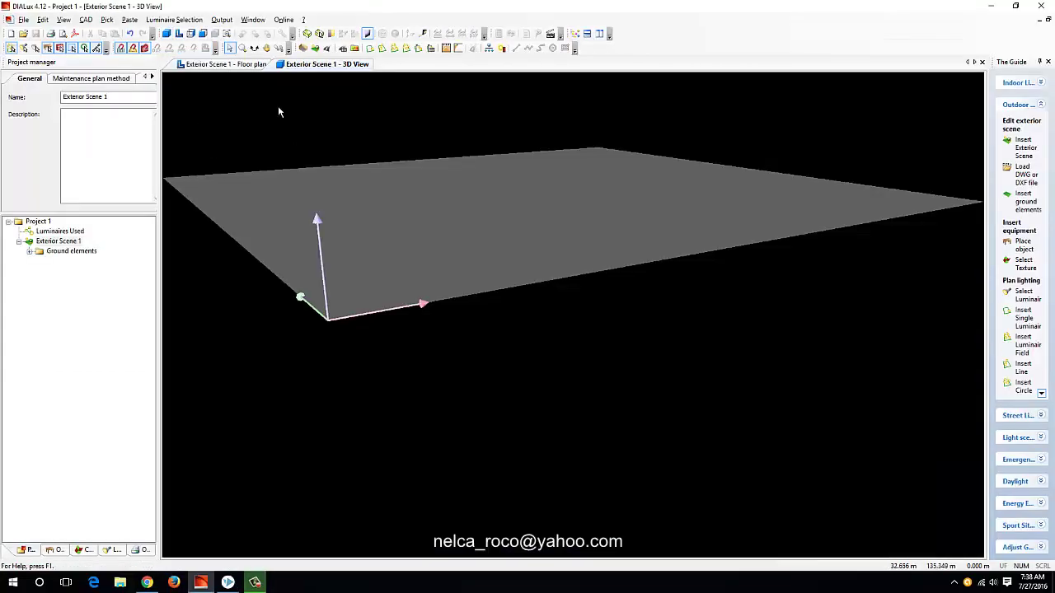
left_click(254, 48)
left_click_drag(250, 113, 313, 172)
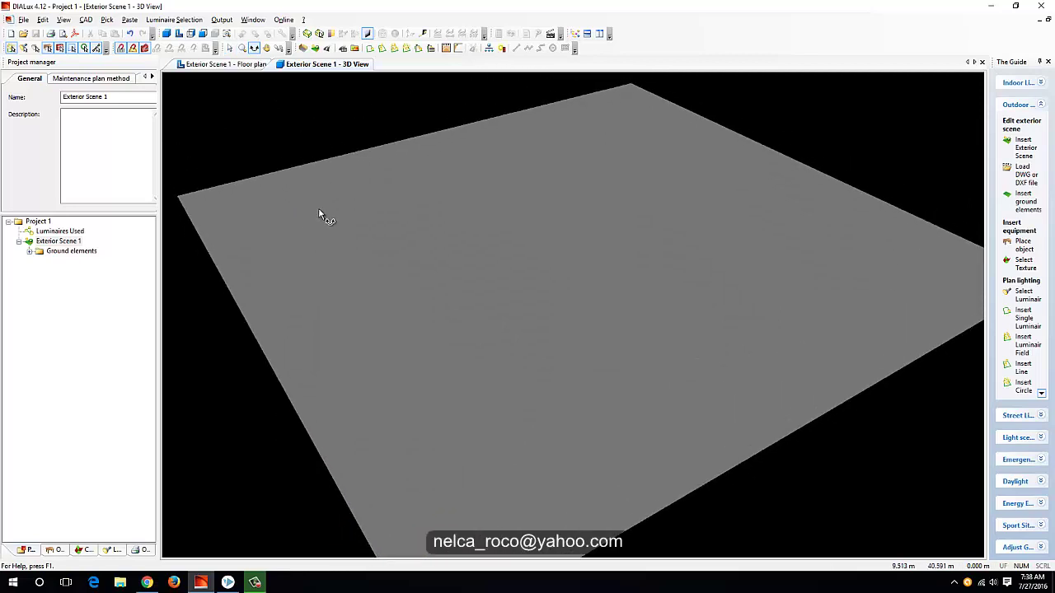
left_click_drag(321, 218, 445, 309)
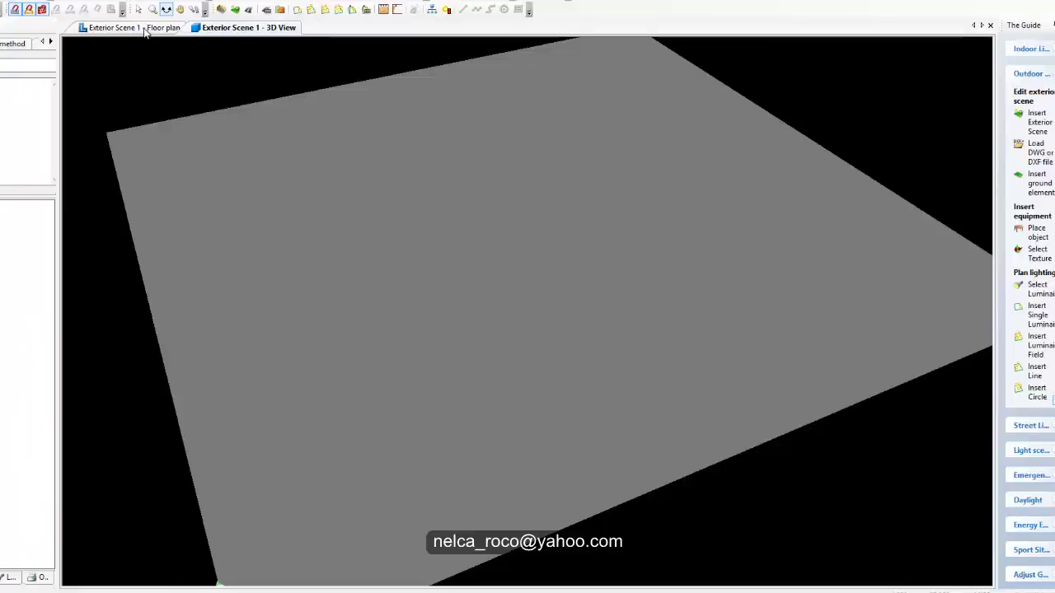
Draw a horizontal helper line about 58 m long along the ground's lower edge in the floor plan
left_click(146, 30)
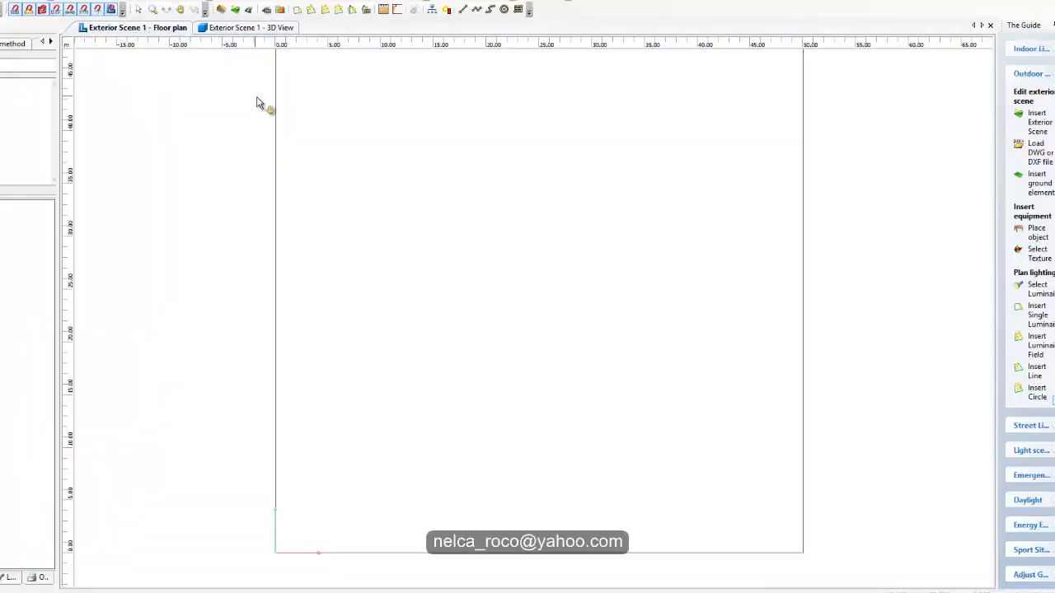
scroll(261, 118, "down", 2)
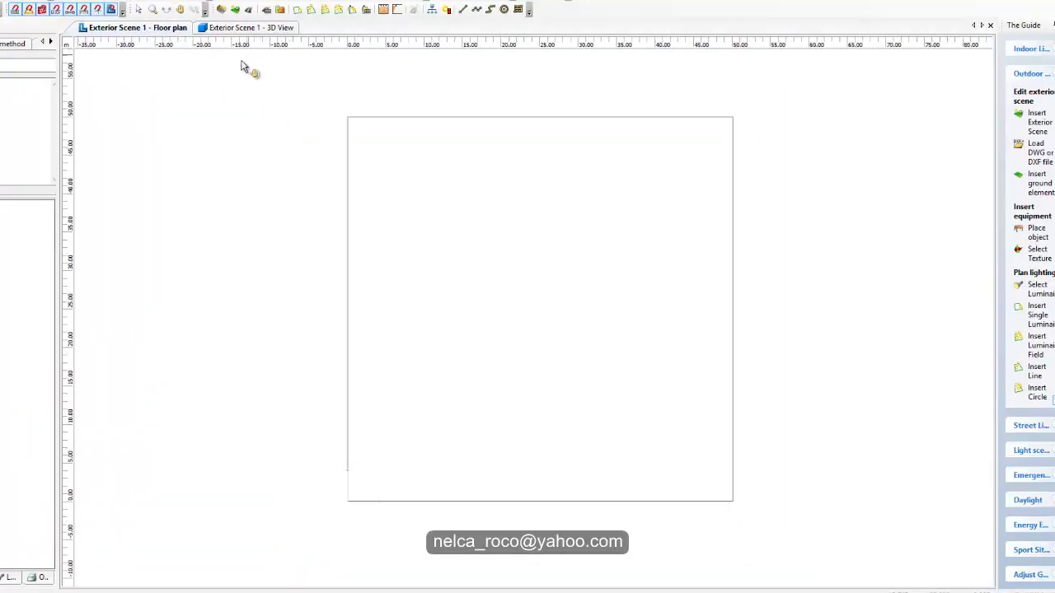
left_click(464, 12)
left_click(306, 519)
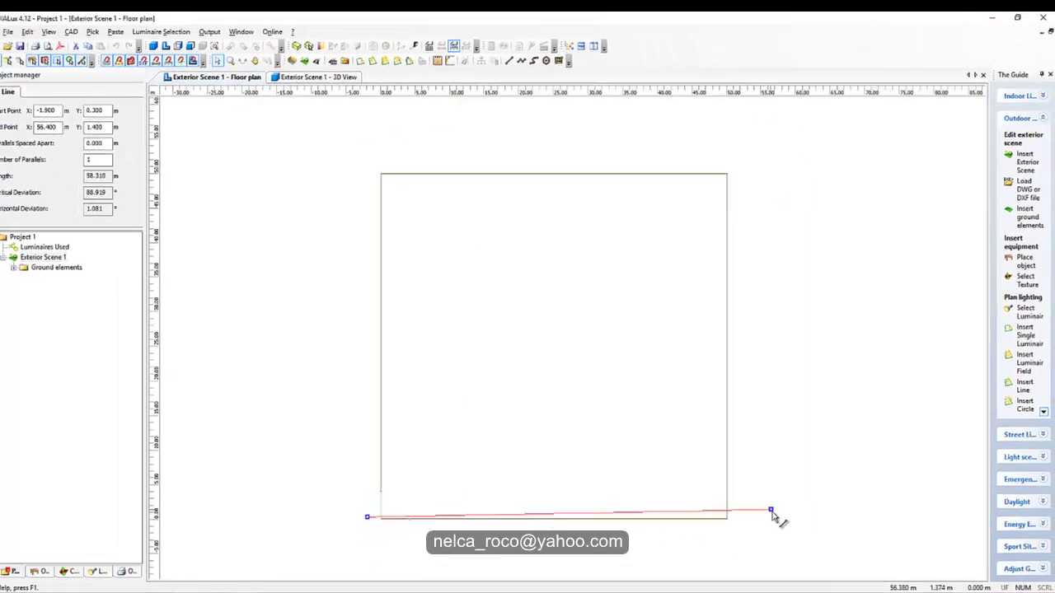
left_click(771, 512)
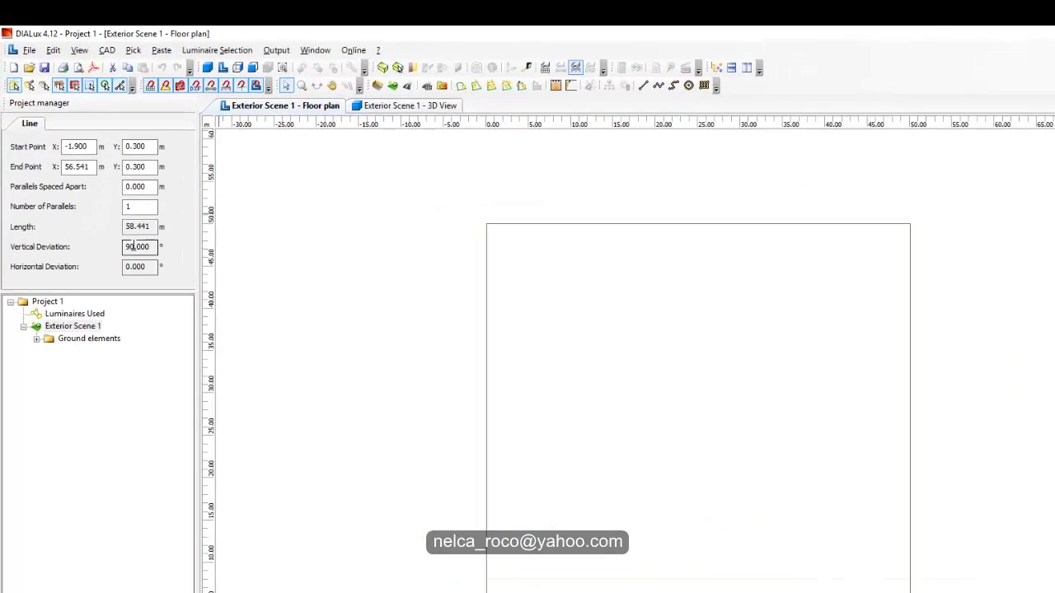
Give the horizontal helper line a parallel spaced 36 m apart and align its ends with the lower edge, starting at the origin
left_click(102, 150)
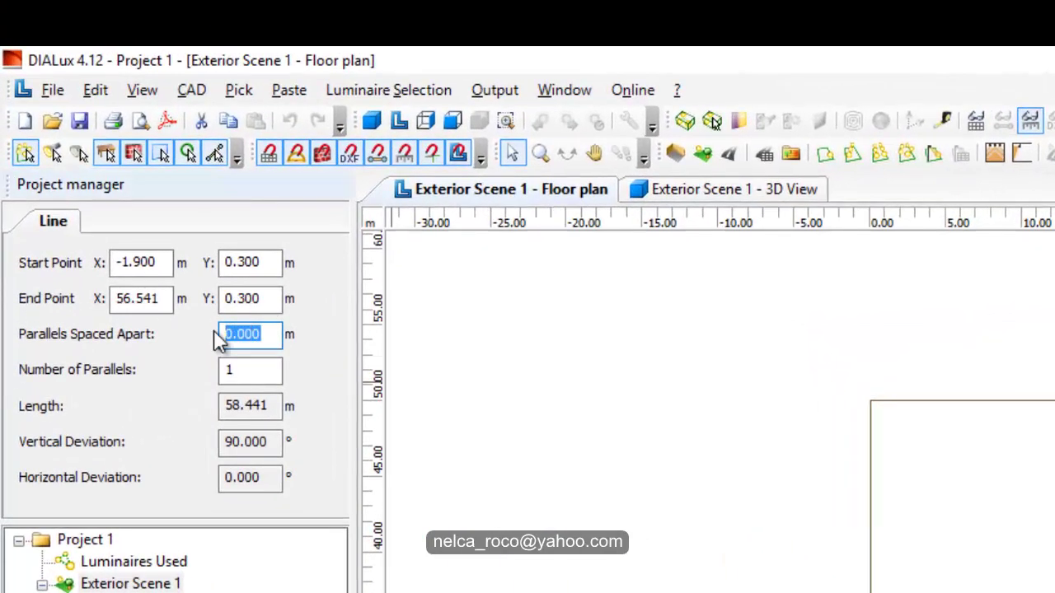
type("36")
key("Return")
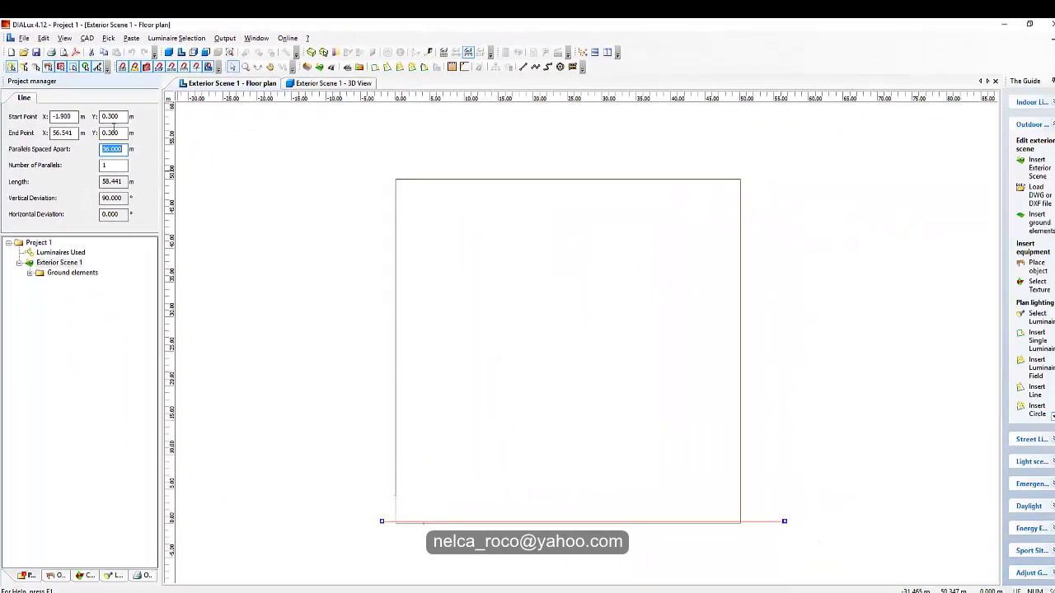
scroll(450, 360, "down", 3)
mouse_move(486, 344)
left_mouse_down()
mouse_move(733, 308)
mouse_move(752, 354)
mouse_move(495, 344)
left_mouse_up()
left_click_drag(751, 343, 761, 351)
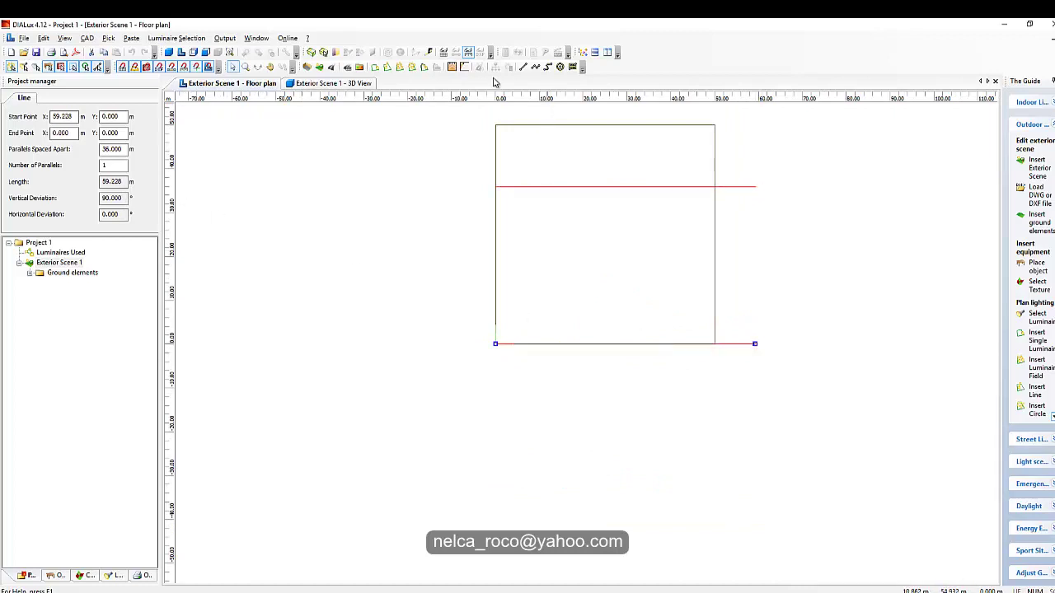
Draw a vertical helper line about 45.5 m long from the origin, with a parallel spaced 35.5 m apart
scroll(416, 134, "down", 1)
scroll(416, 133, "up", 2)
left_click(524, 67)
left_click(459, 381)
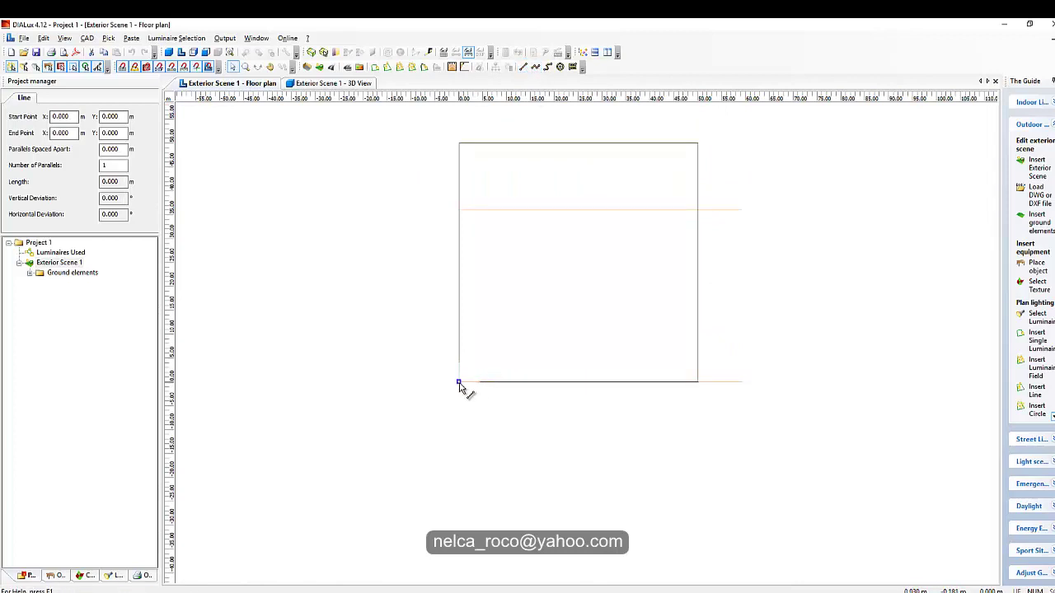
left_click(459, 164)
left_click(123, 150)
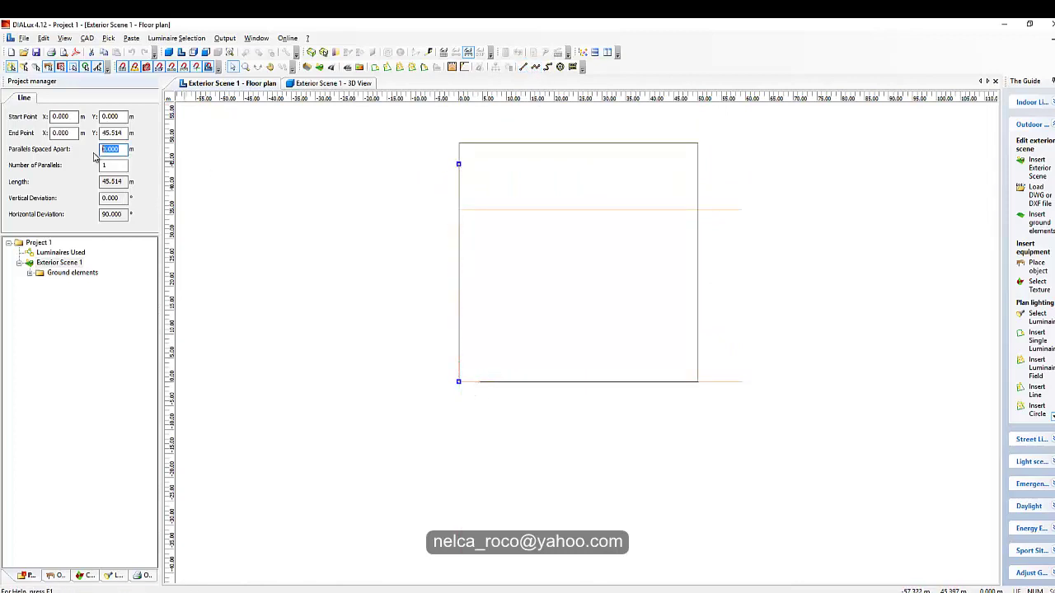
type("35.5")
key("Return")
Resize the ground element to the helper lines, 35.5 m wide and 36 m deep
scroll(392, 255, "up", 2)
left_click(642, 192)
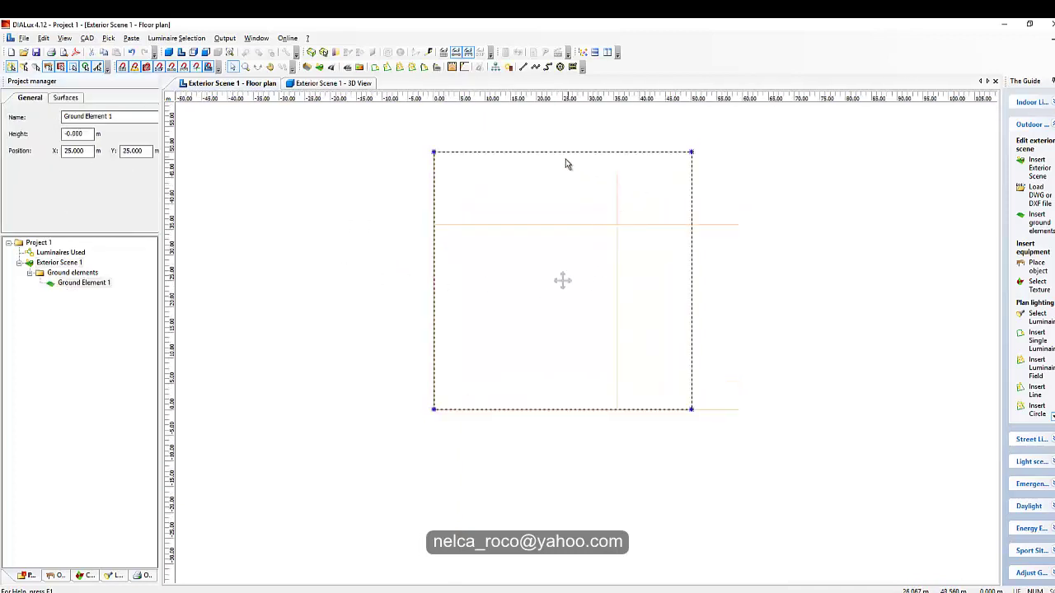
left_click_drag(565, 160, 565, 224)
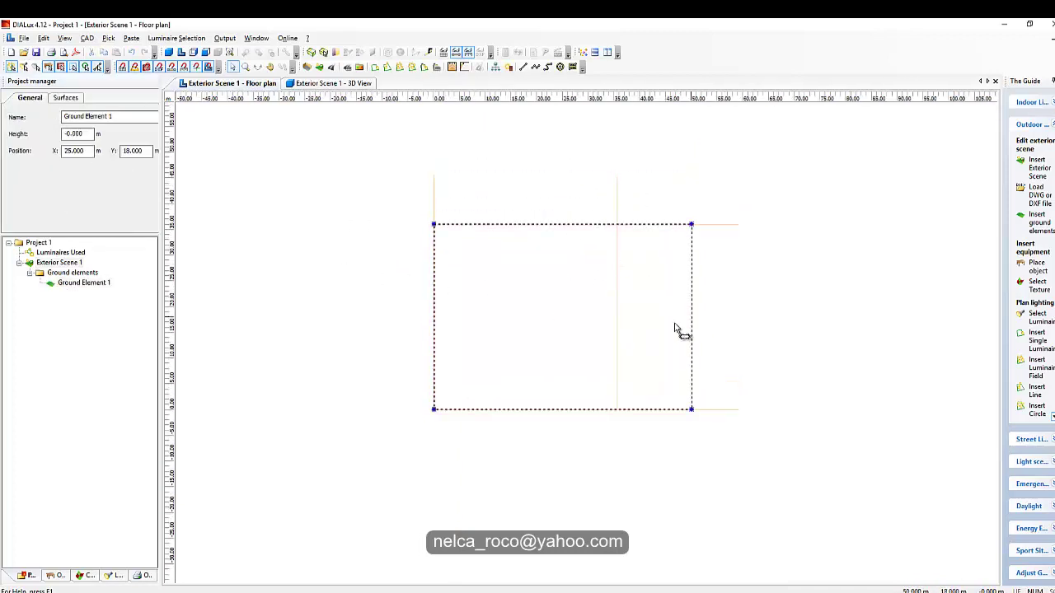
double_click(666, 330)
left_click(100, 313)
left_click(231, 305)
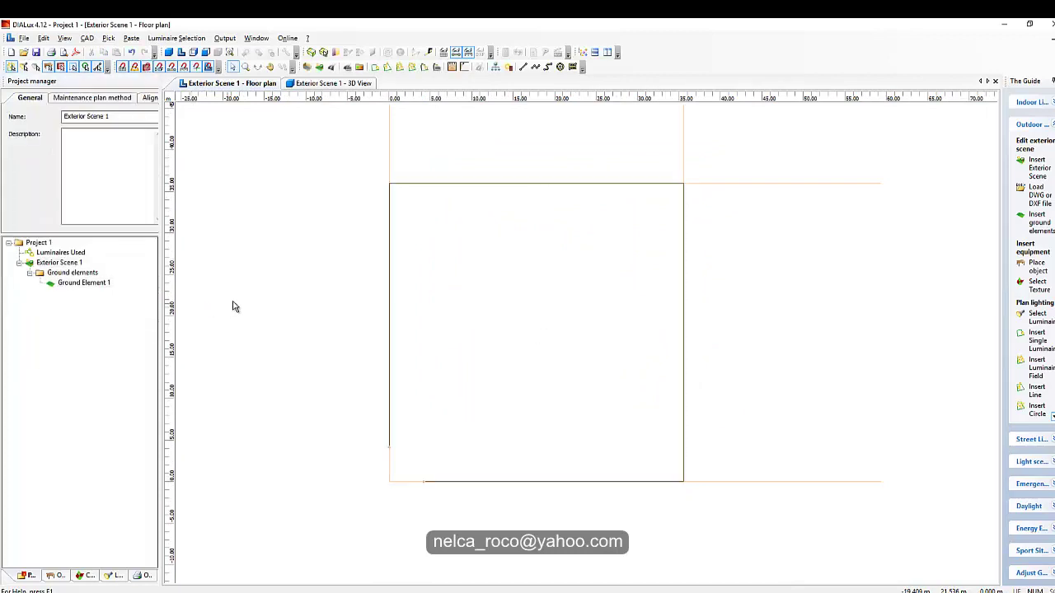
Look through the object library's calculation surfaces and FR sport grids, and open the Sport facilities category at the tennis object
left_click(53, 576)
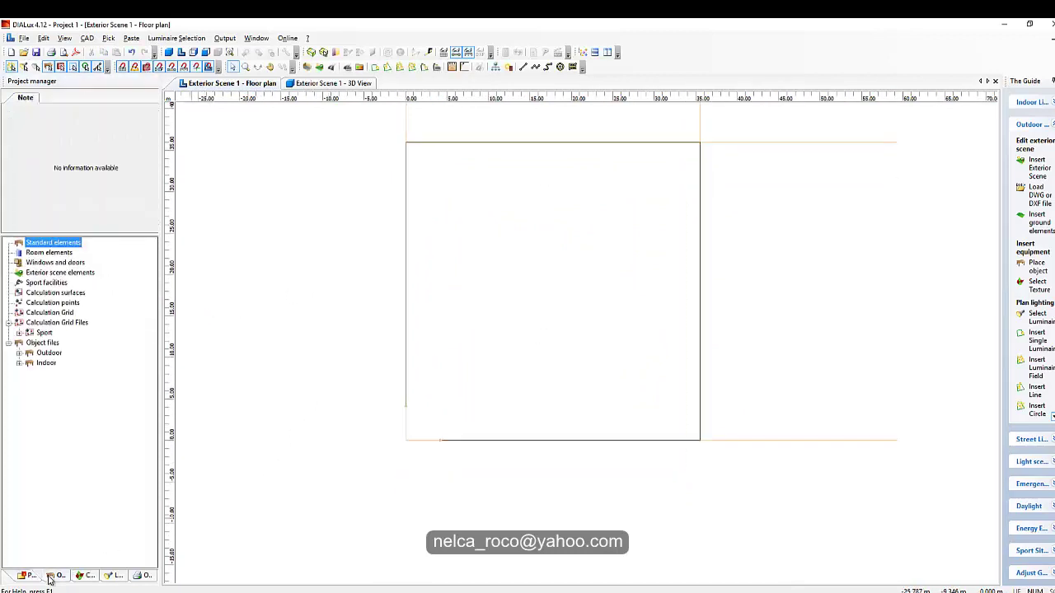
left_click(57, 294)
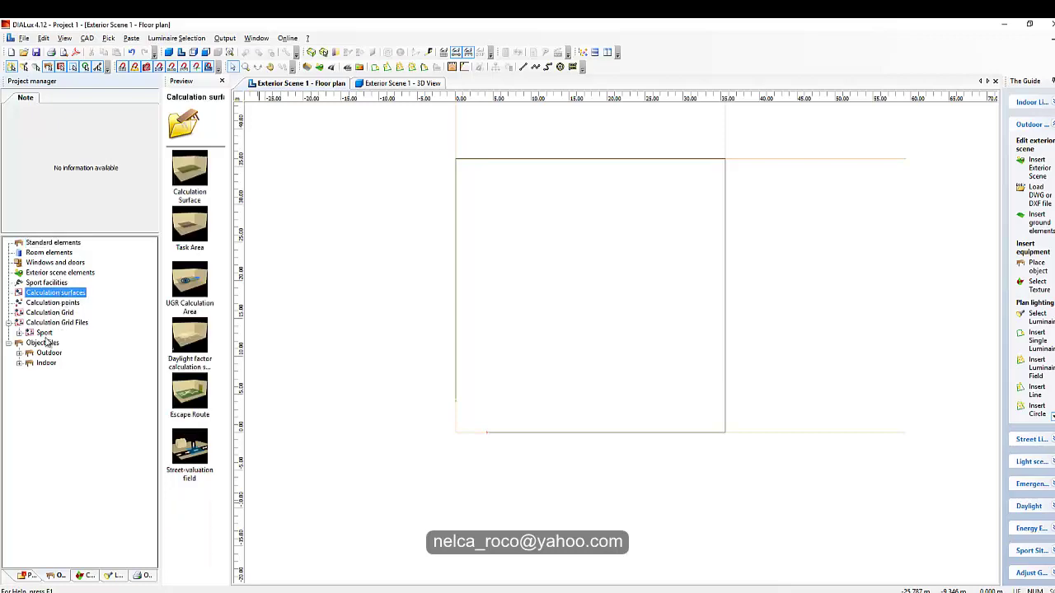
left_click(19, 333)
left_click(49, 342)
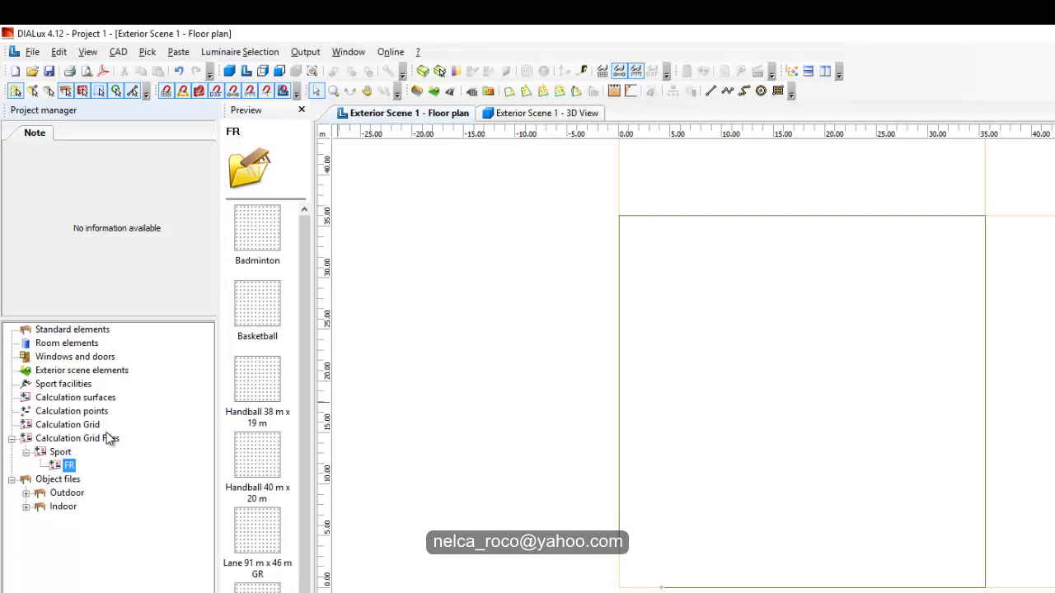
left_click(66, 384)
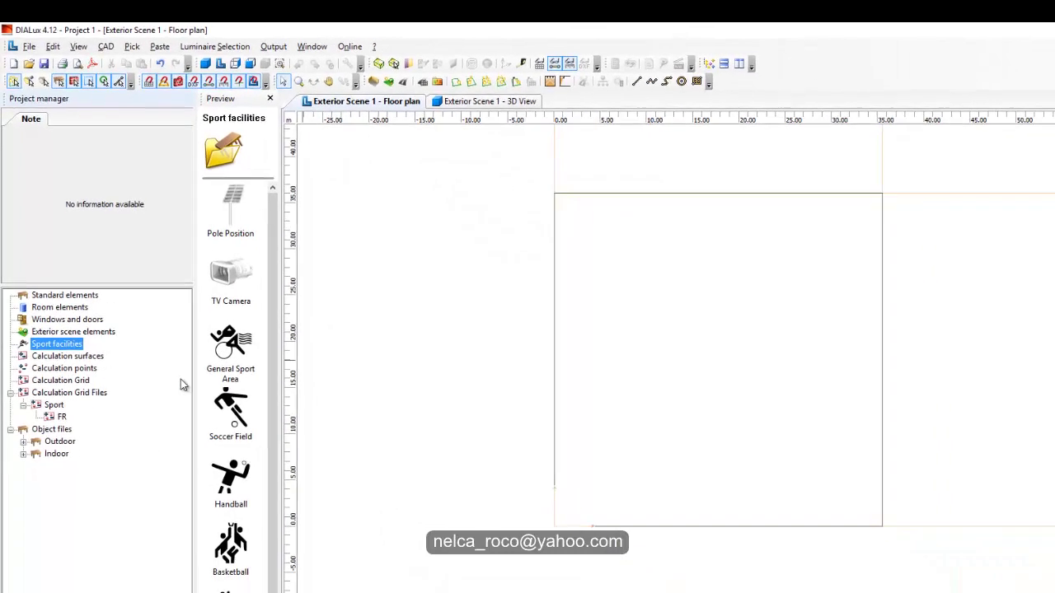
left_click_drag(245, 270, 252, 458)
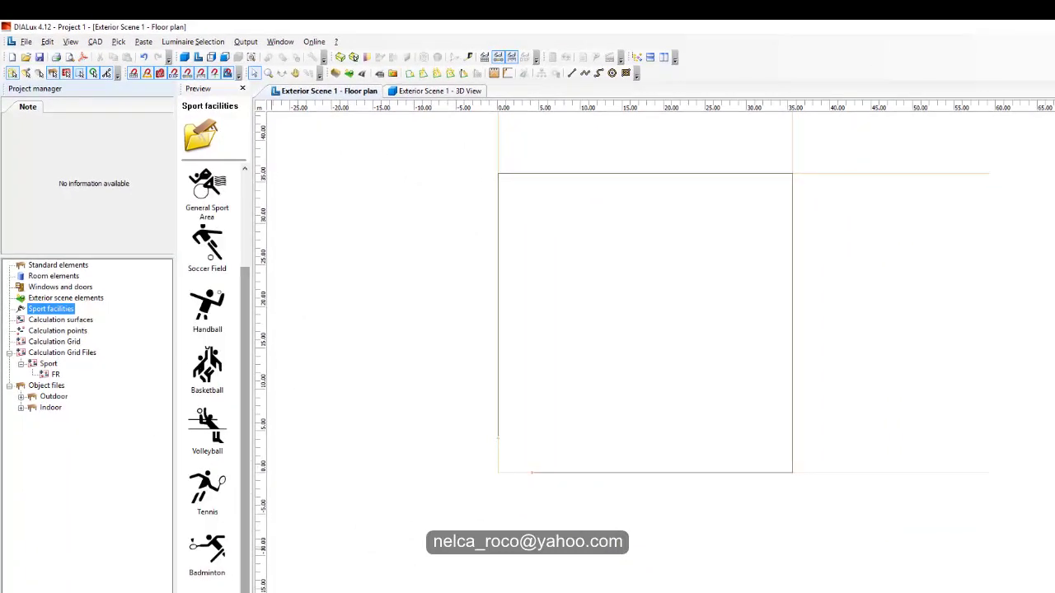
Place two tennis courts one above the other on the ground, centred at about X 17.9, Y 26.7 and X 18.1, Y 9.0
left_click(204, 488)
left_click_drag(206, 492, 607, 360)
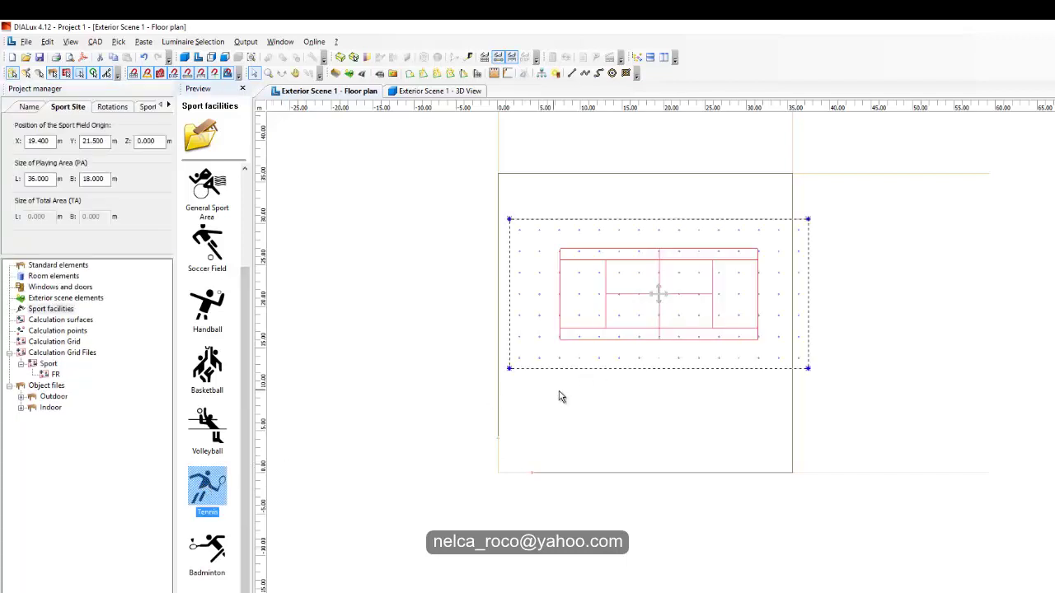
left_click_drag(652, 299, 639, 254)
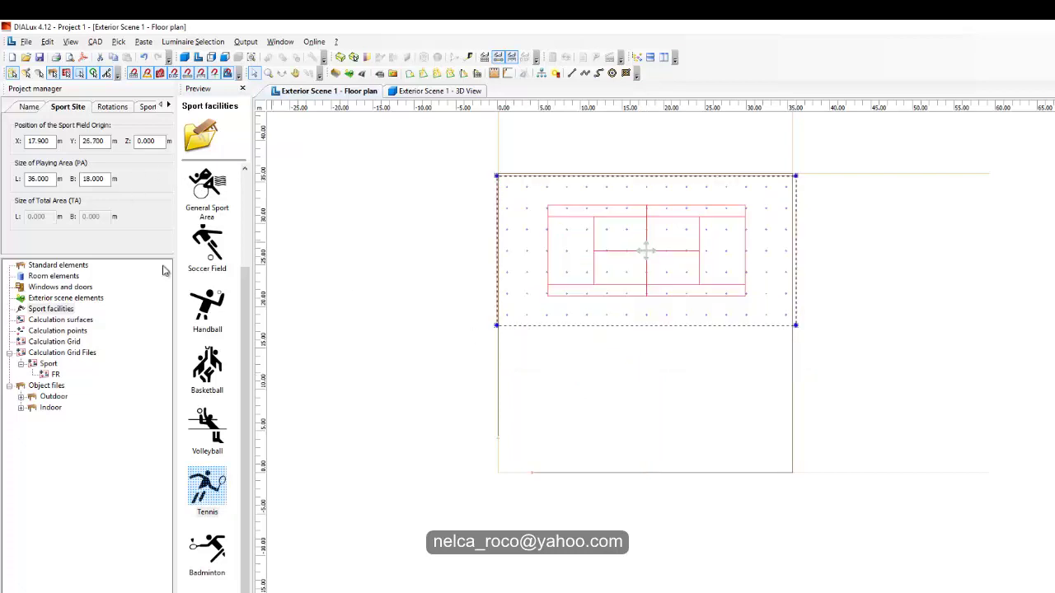
left_click_drag(561, 453, 653, 402)
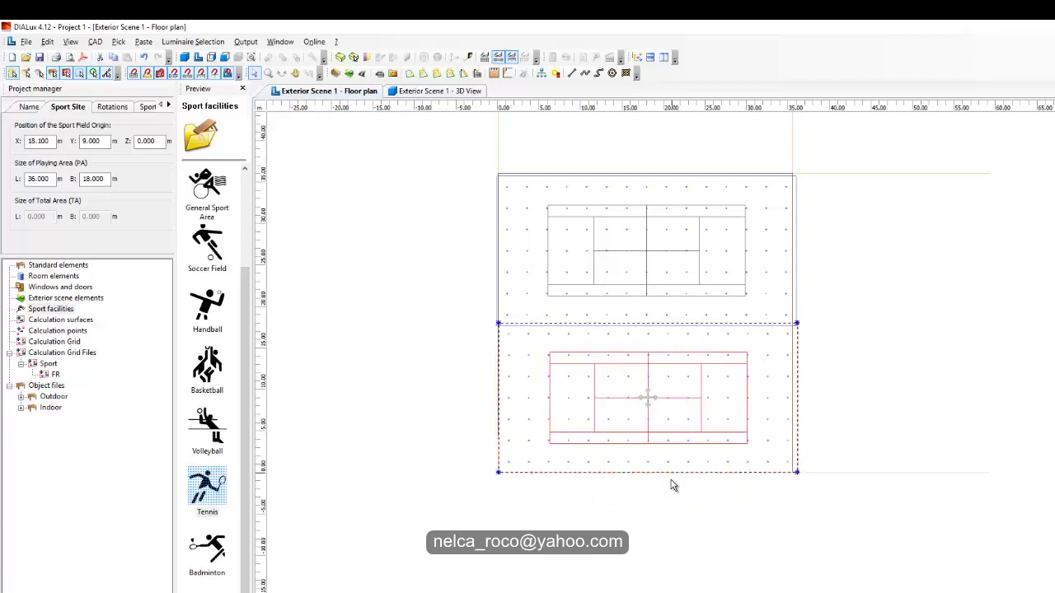
scroll(680, 494, "up", 2)
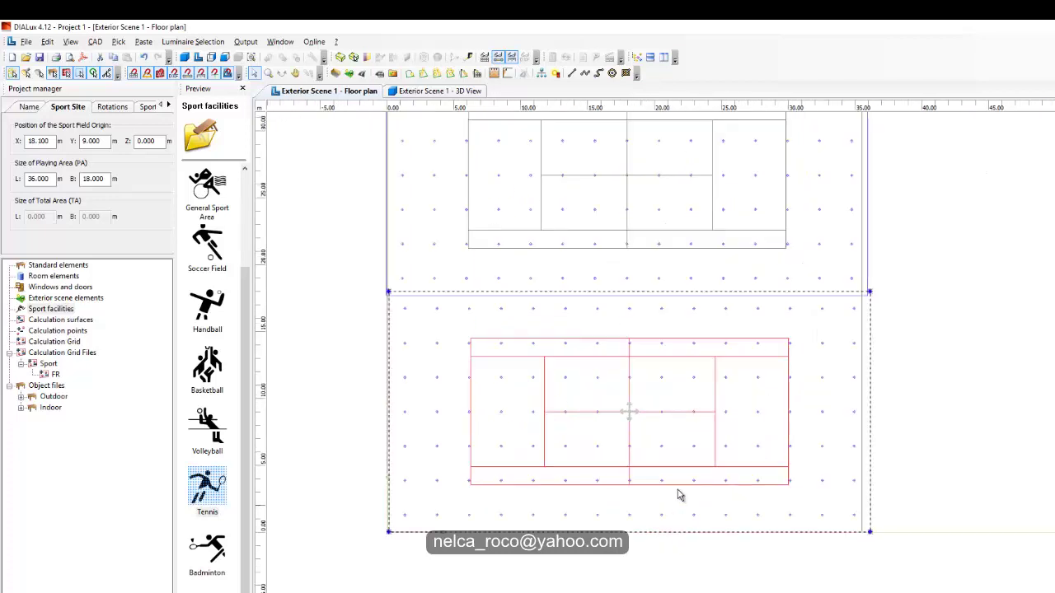
scroll(688, 370, "down", 2)
Move the ground element about 20 m sideways from under the courts and show the layout in 3D
left_click(666, 278)
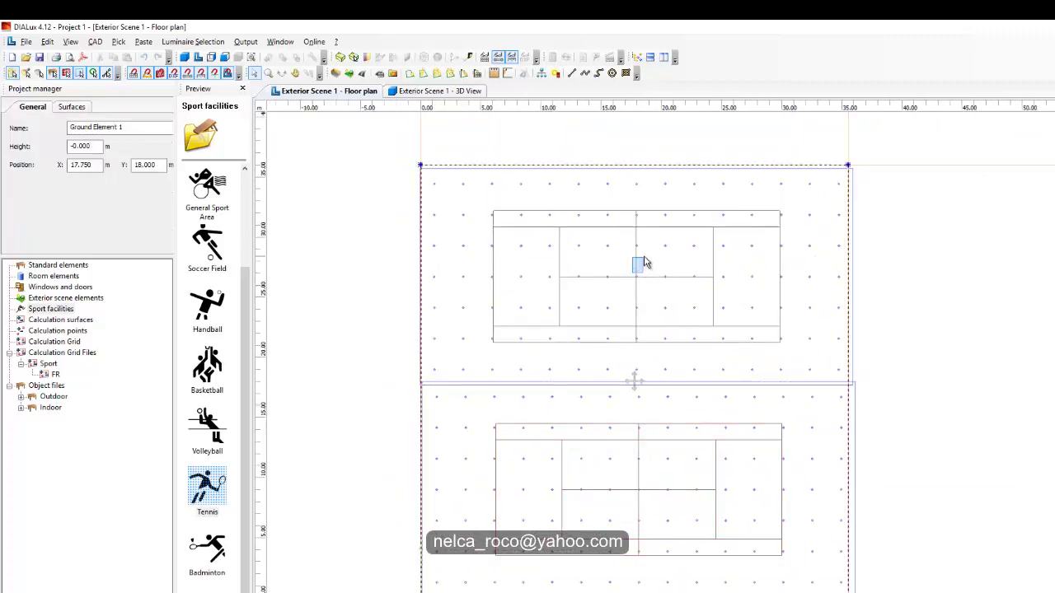
left_click(646, 262)
left_click(667, 358)
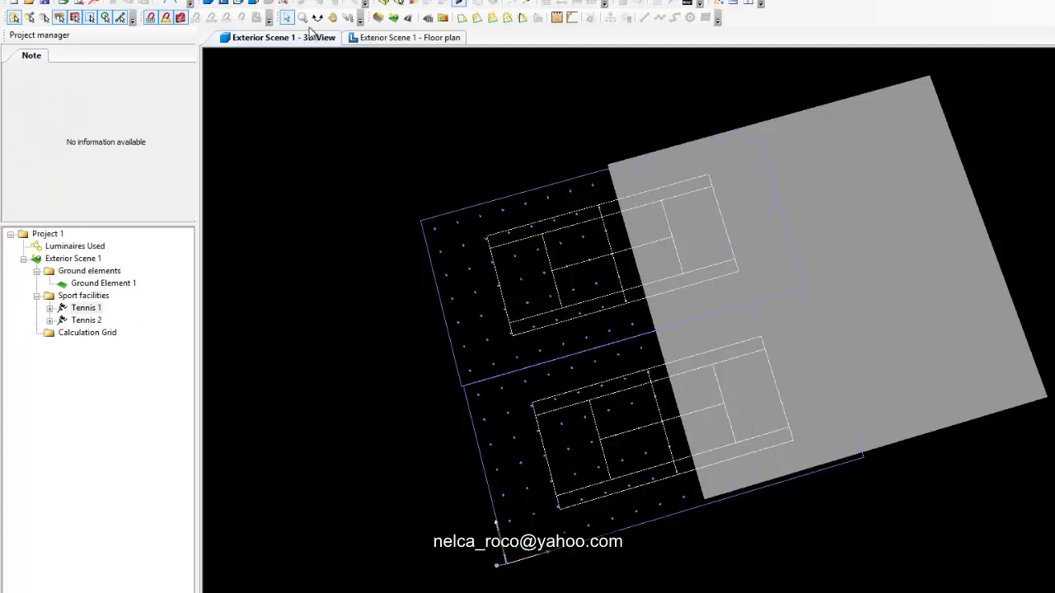
Rotate the upper tennis court 90 degrees about its centre in the floor plan
left_click(381, 38)
scroll(532, 240, "up", 2)
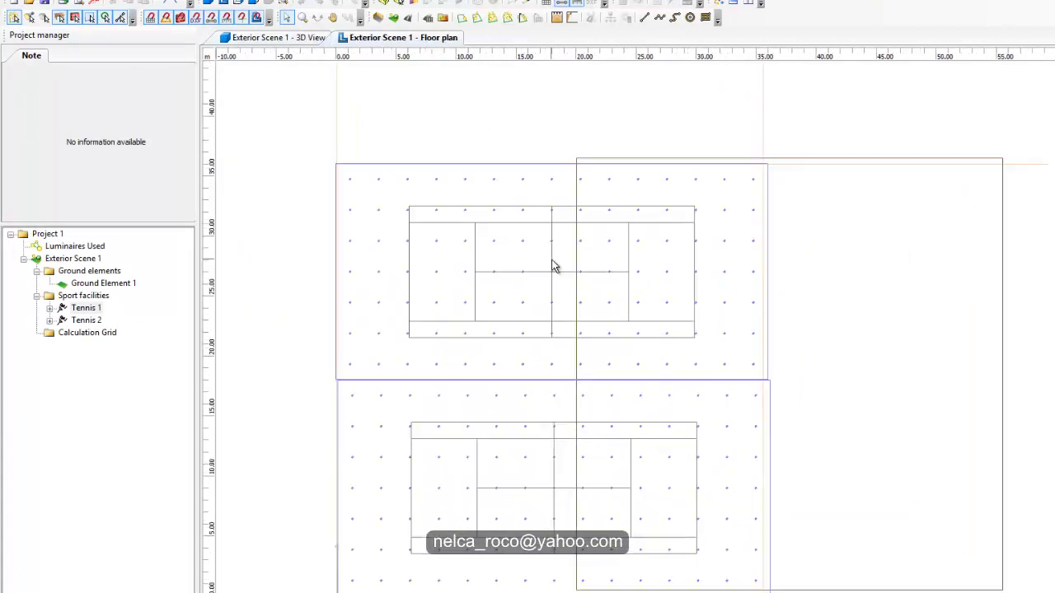
left_click(554, 247)
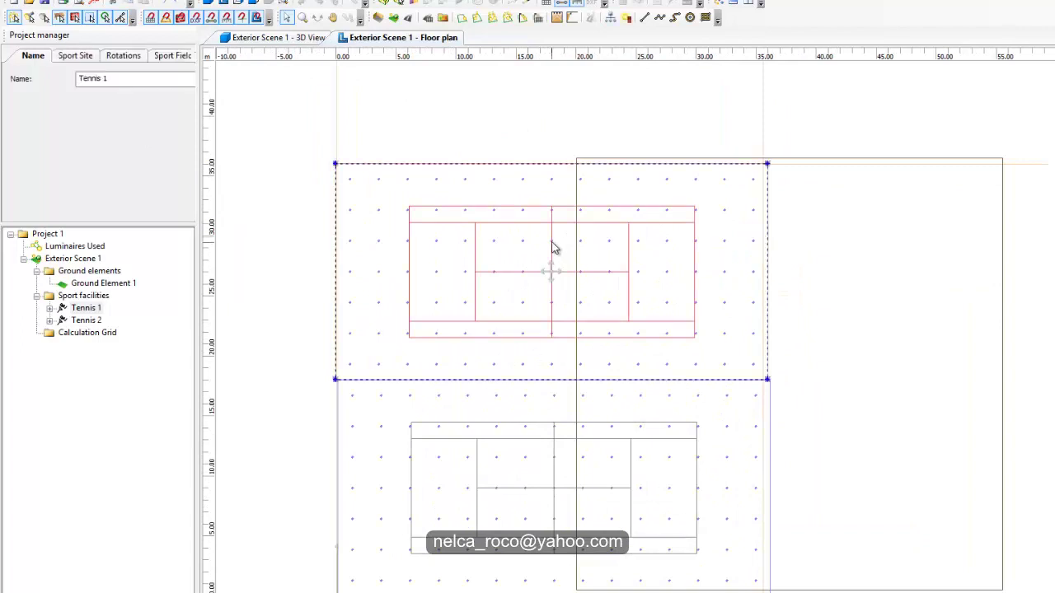
right_click(554, 247)
left_click(581, 260)
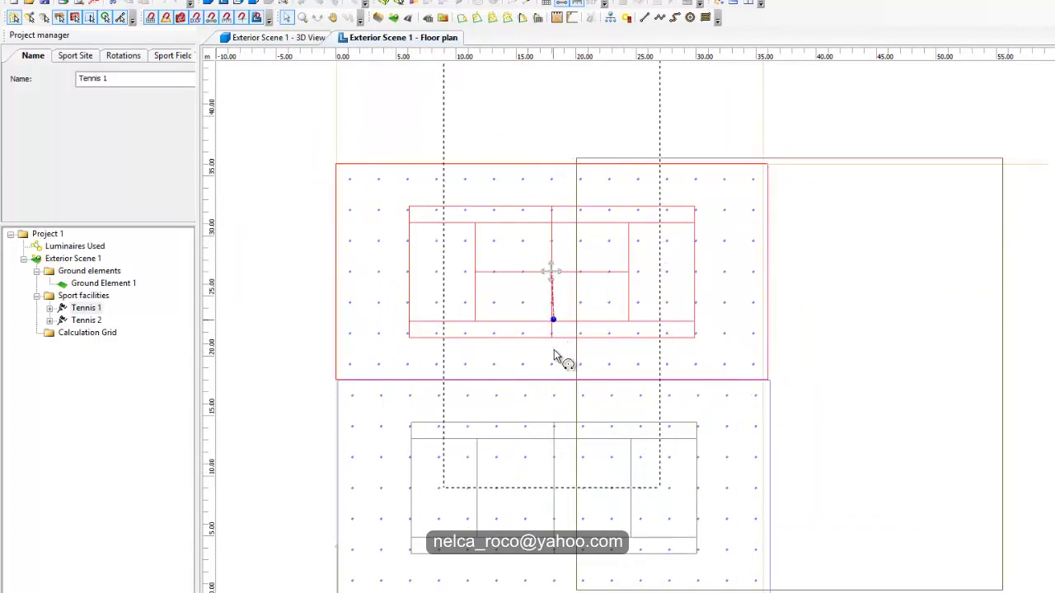
left_click(552, 322)
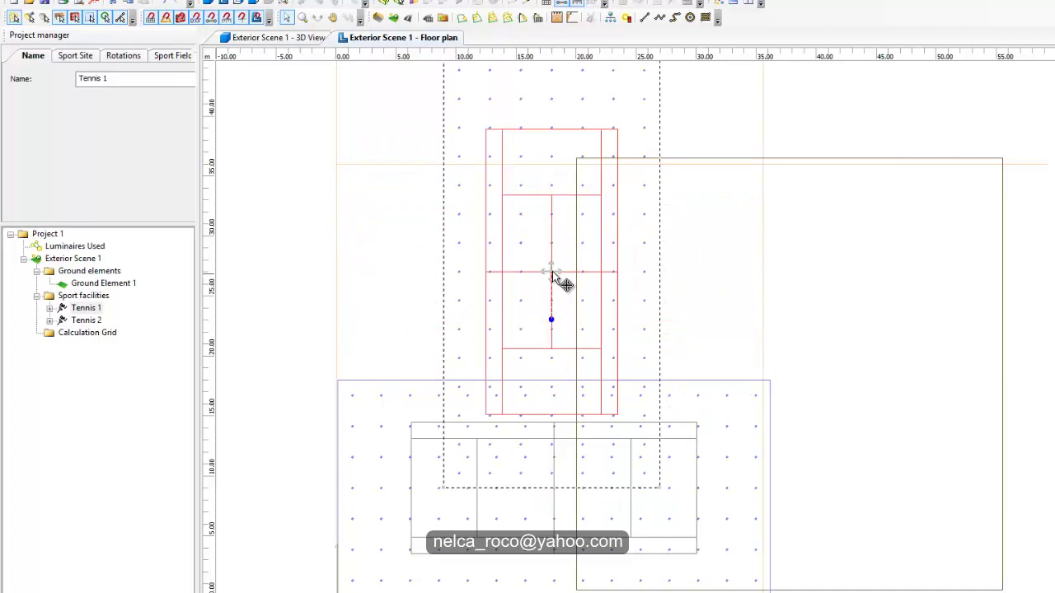
Move Tennis 1 to about X 9, Y 17.9 and place Tennis 2, rotated 90 degrees, beside it at about X 26.6, Y 17.9
left_click(452, 391)
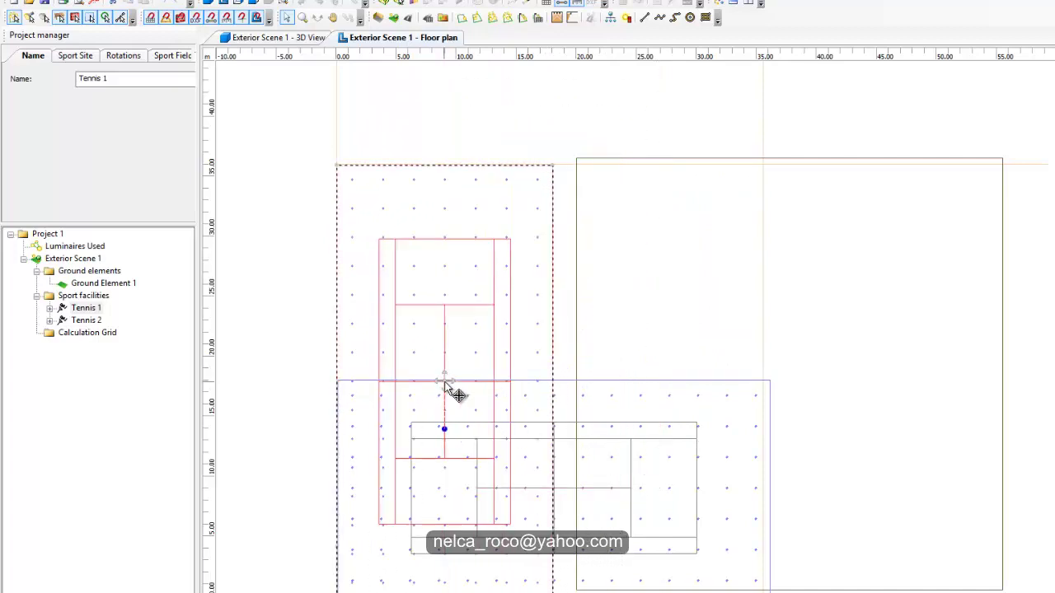
left_click(690, 389)
right_click(696, 388)
left_click(707, 402)
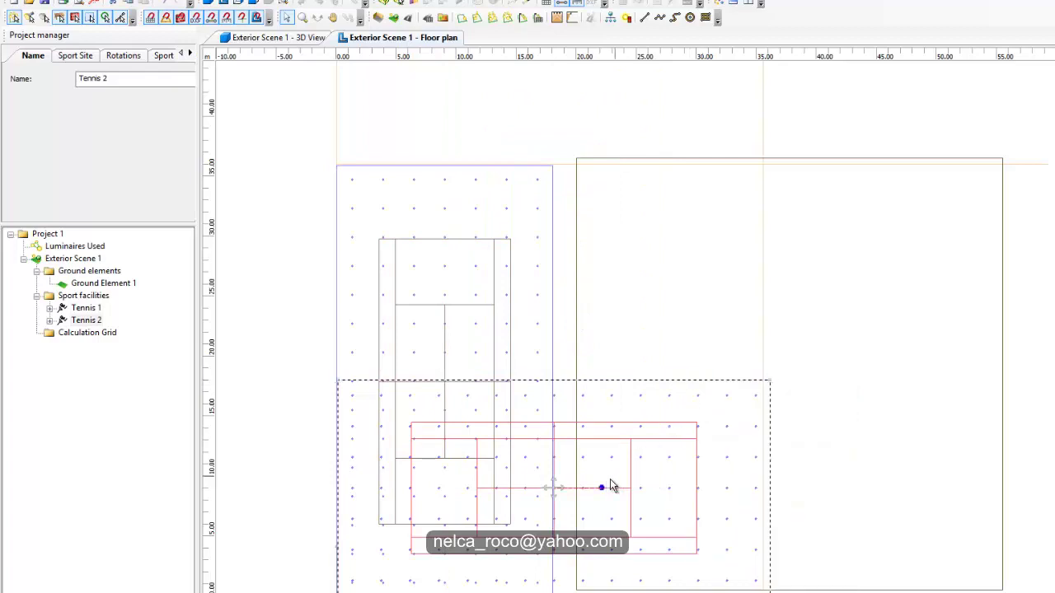
left_click(559, 493)
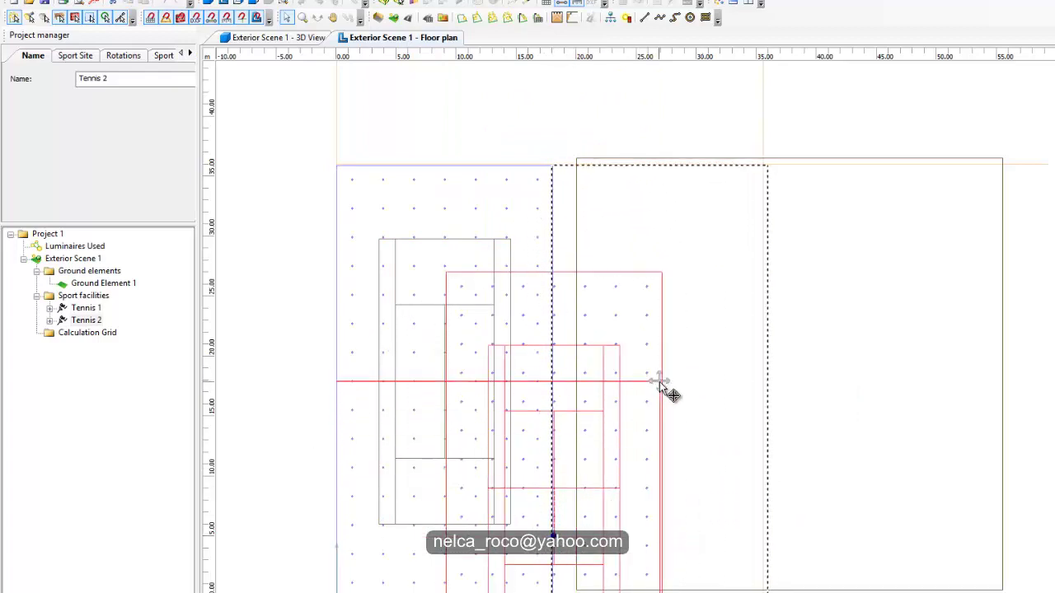
left_click(677, 395)
Move the ground element back under the two side-by-side courts, to X 17.9, Y 17.9, and inspect the layout in 3D
left_click(849, 389)
left_click_drag(790, 383, 536, 387)
left_click(263, 344)
middle_click_drag(552, 219, 637, 200)
left_click(271, 39)
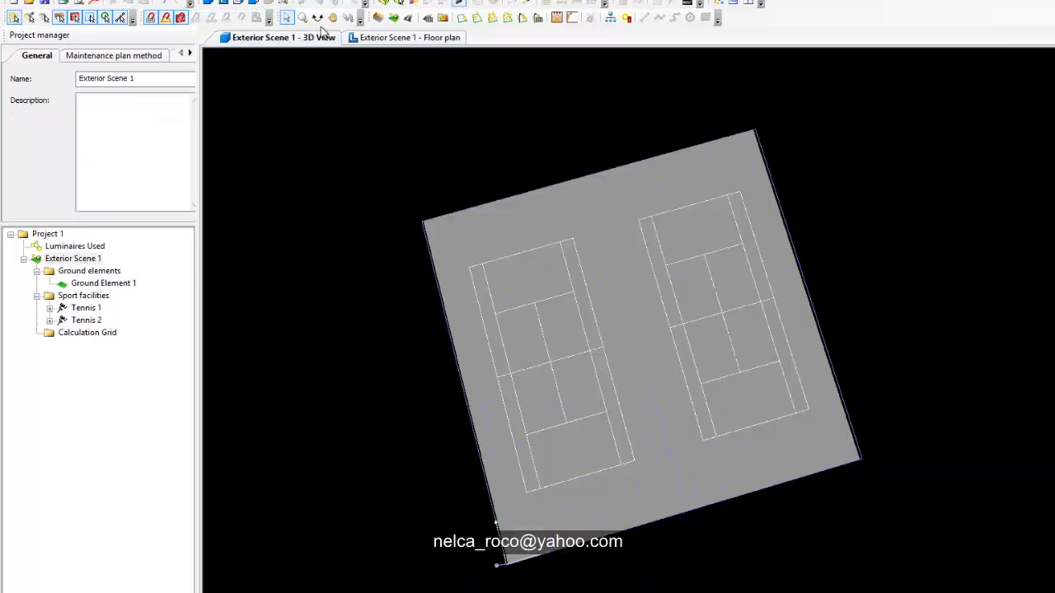
left_click(318, 16)
left_click_drag(282, 212, 651, 346)
Examine in the floor plan how the Tennis 1 calculation grid and the ground element line up with the courts
left_click(397, 37)
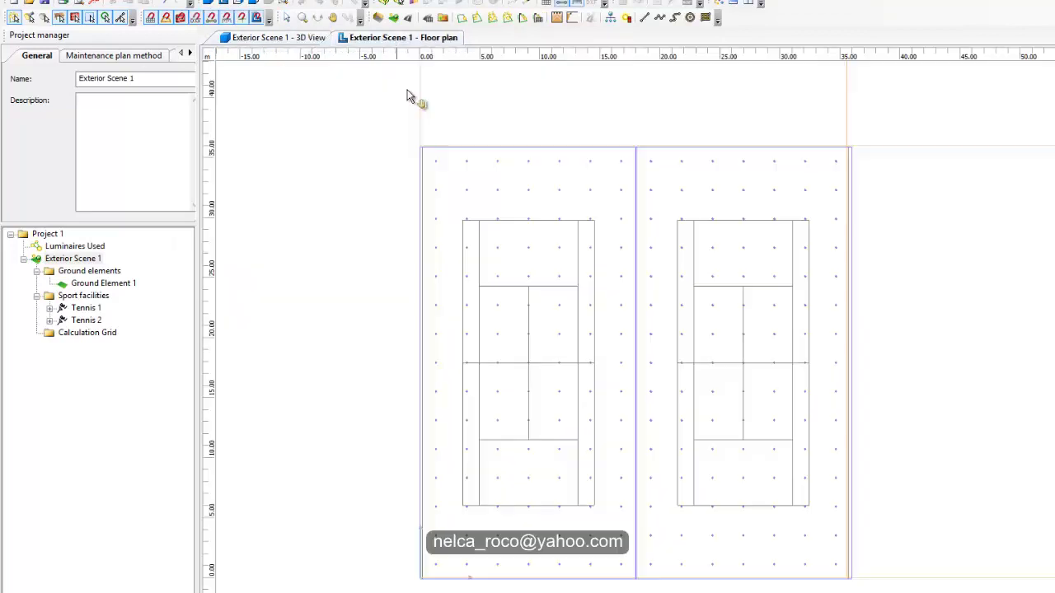
scroll(647, 349, "up", 5)
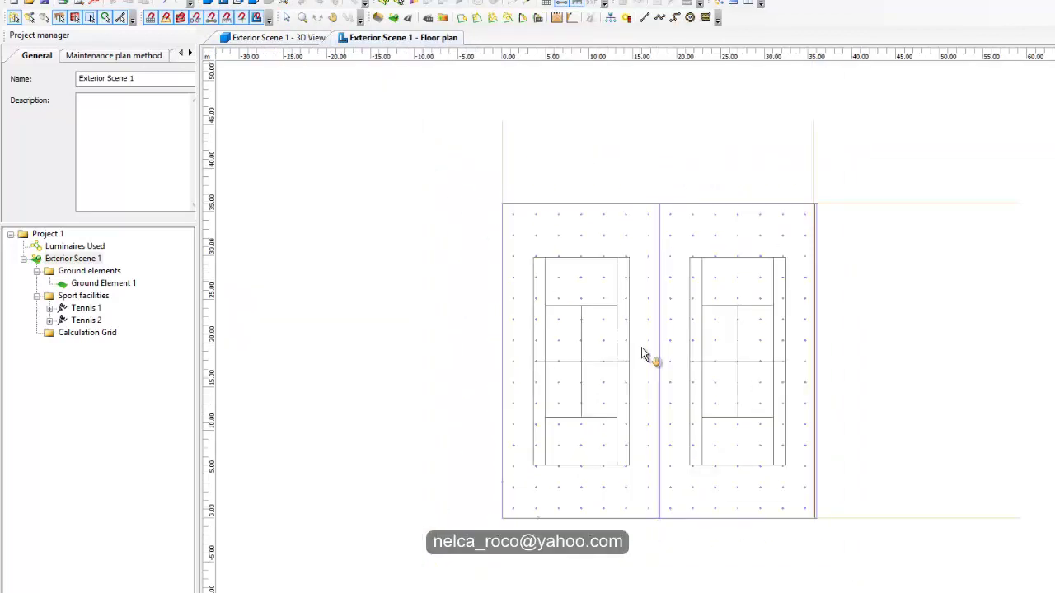
left_click(287, 18)
middle_click_drag(428, 178, 440, 205)
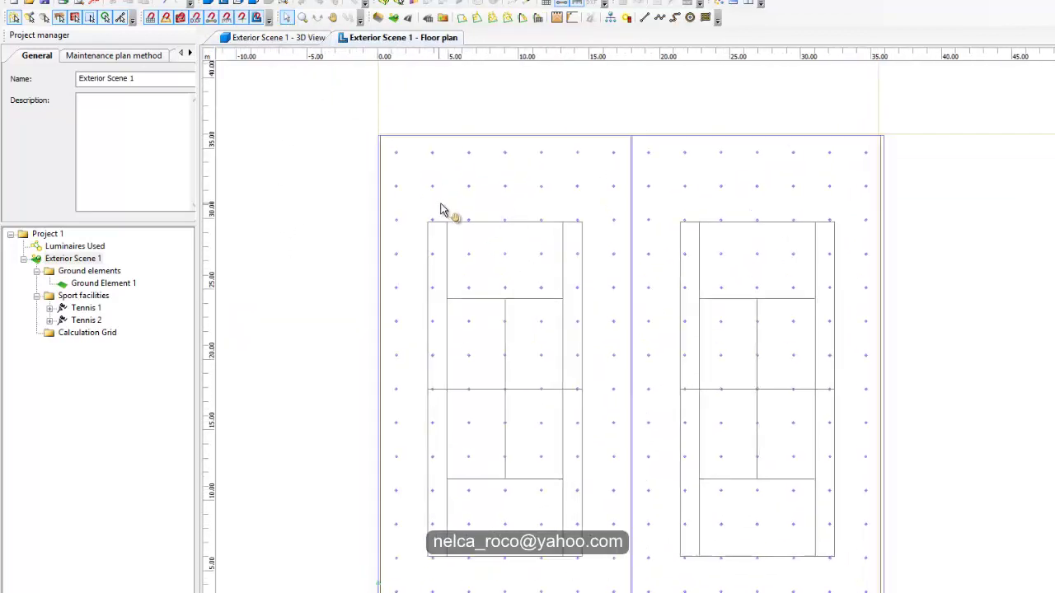
left_click(619, 163)
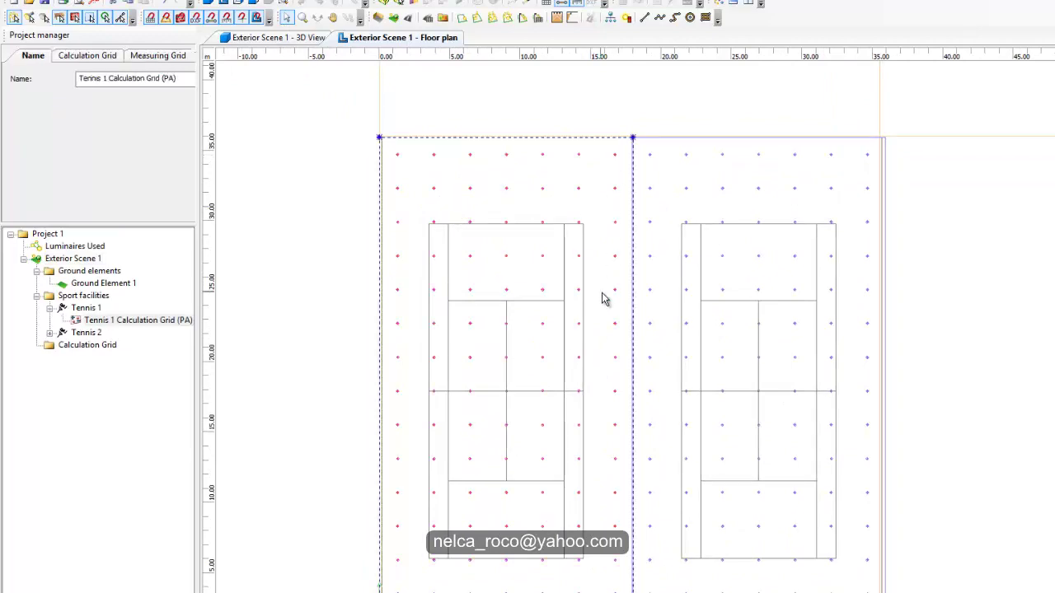
scroll(841, 384, "up", 3)
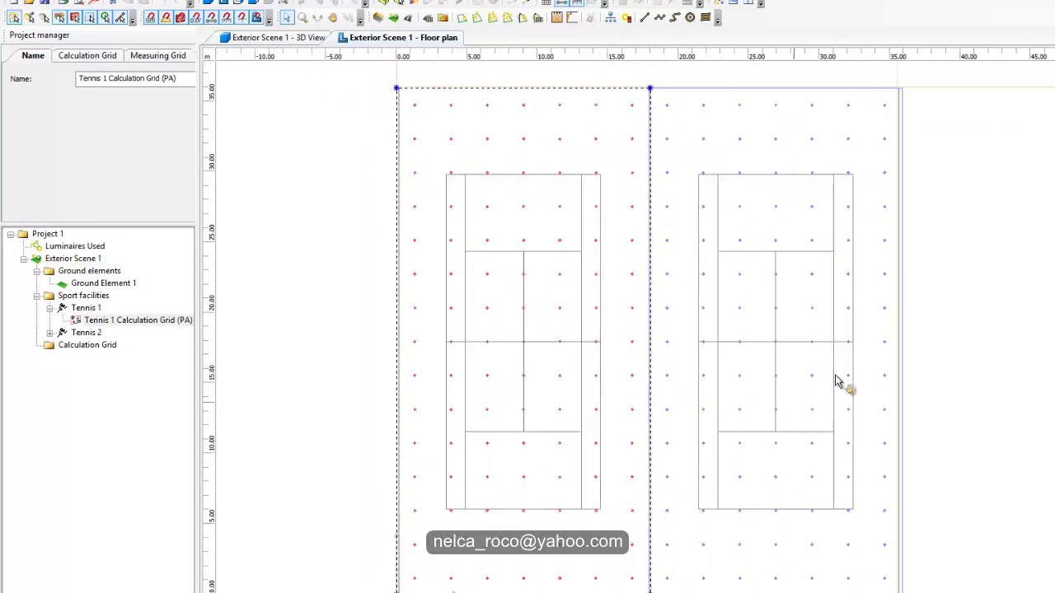
middle_click_drag(511, 457, 774, 432)
scroll(726, 367, "down", 3)
middle_click_drag(798, 332, 677, 395)
left_click(389, 276)
left_click(880, 262)
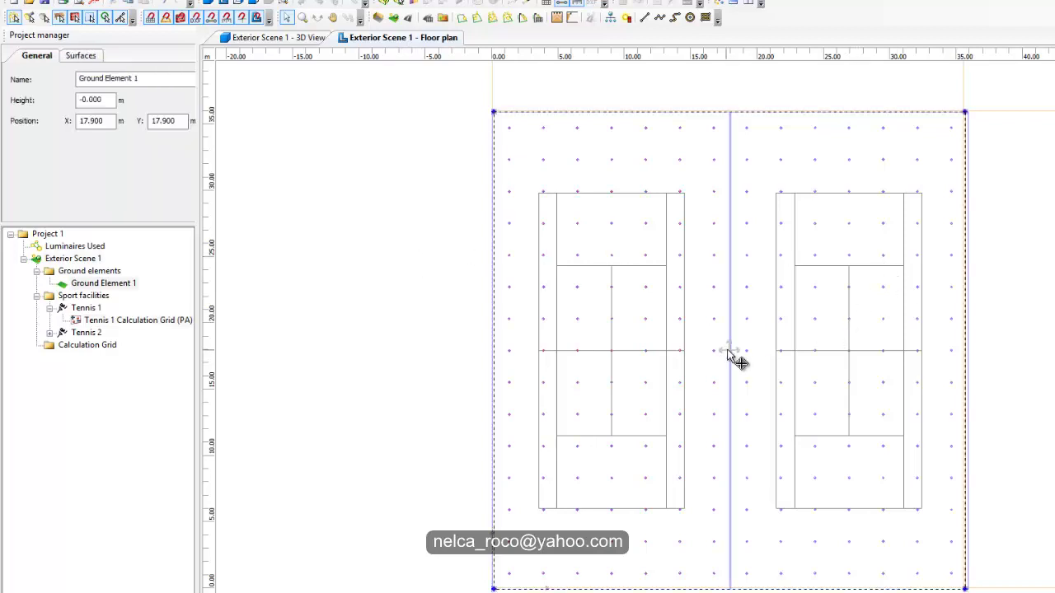
left_click(993, 275)
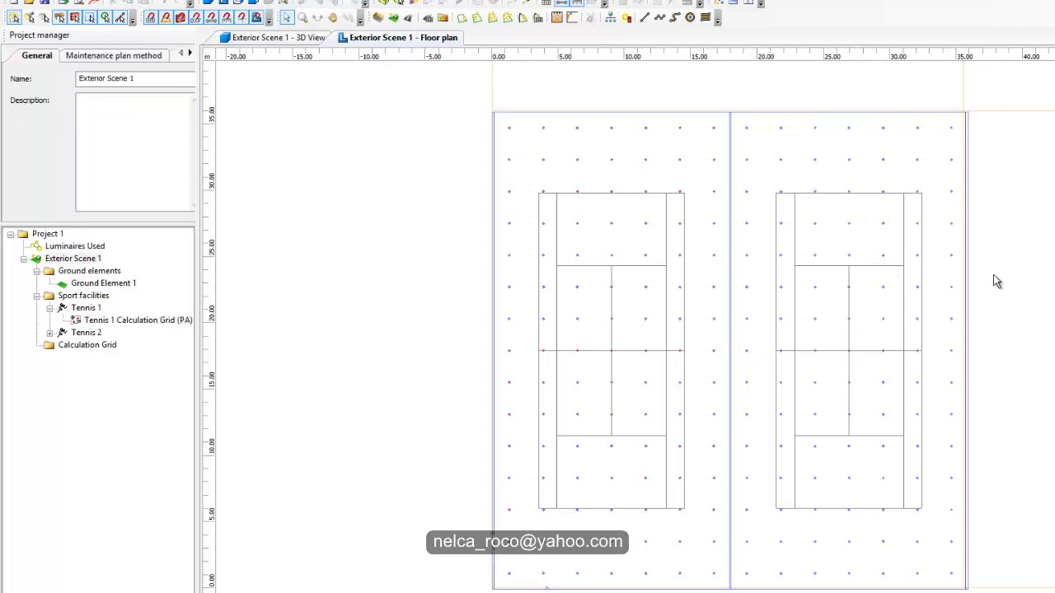
Try to shift Tennis 2 slightly sideways, and select each court in turn to check its placement
left_click(971, 198)
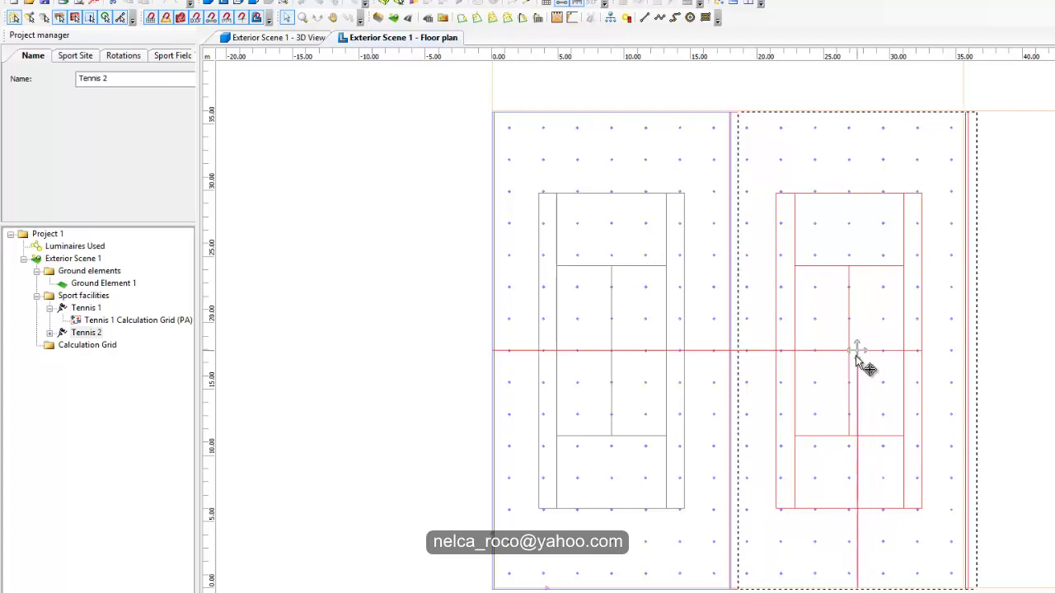
left_click(278, 356)
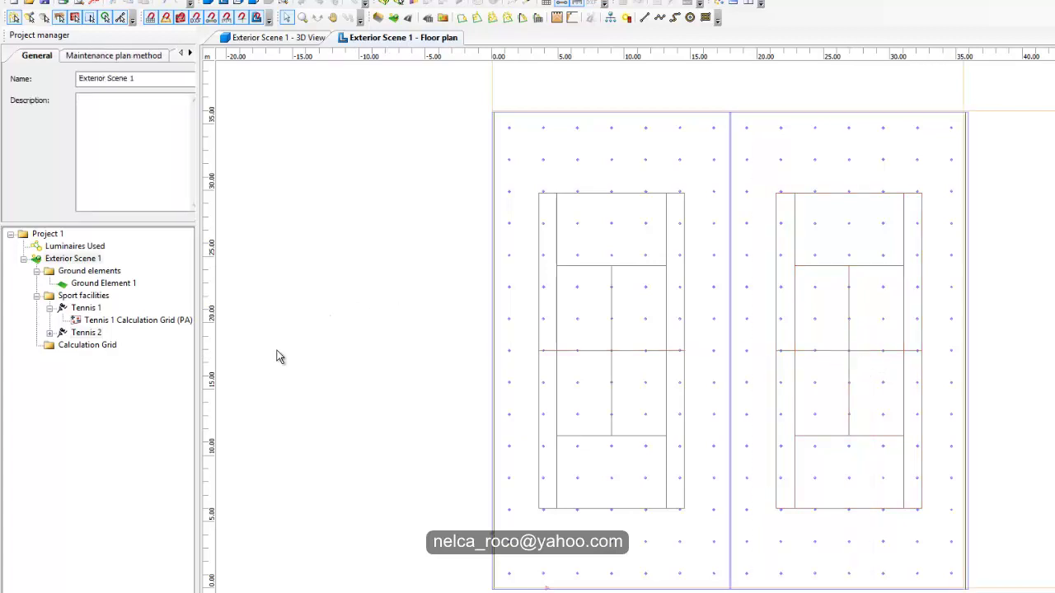
left_click(86, 308)
left_click(86, 332)
left_click(366, 351)
middle_click_drag(417, 210, 376, 247)
scroll(379, 247, "down", 1)
scroll(383, 249, "up", 1)
scroll(359, 409, "down", 1)
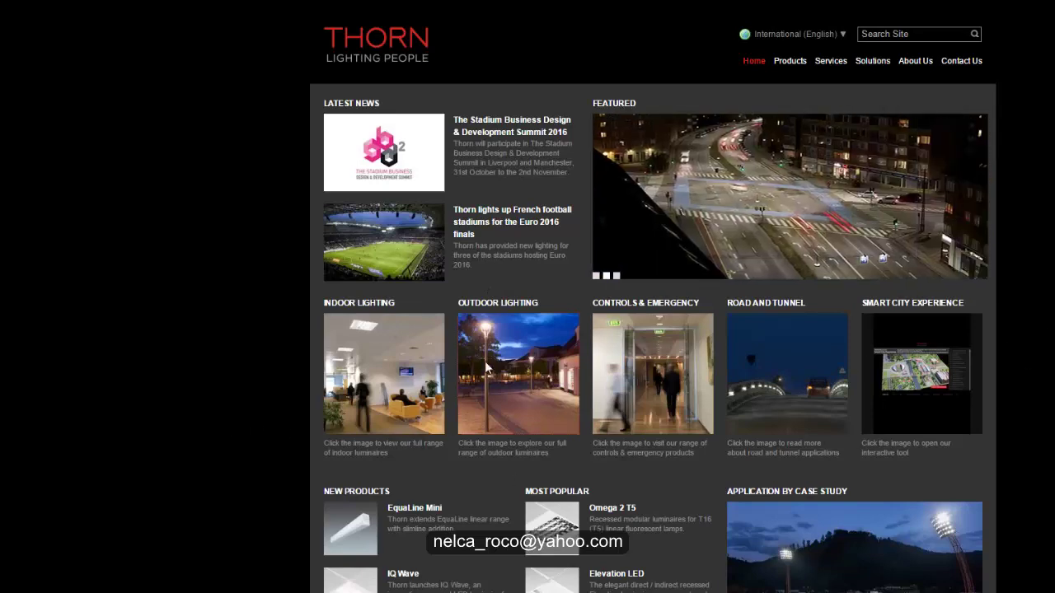
On the Thorn Lighting website, open the Champion range within the sports floodlighting products for outdoor lighting
left_click(485, 361)
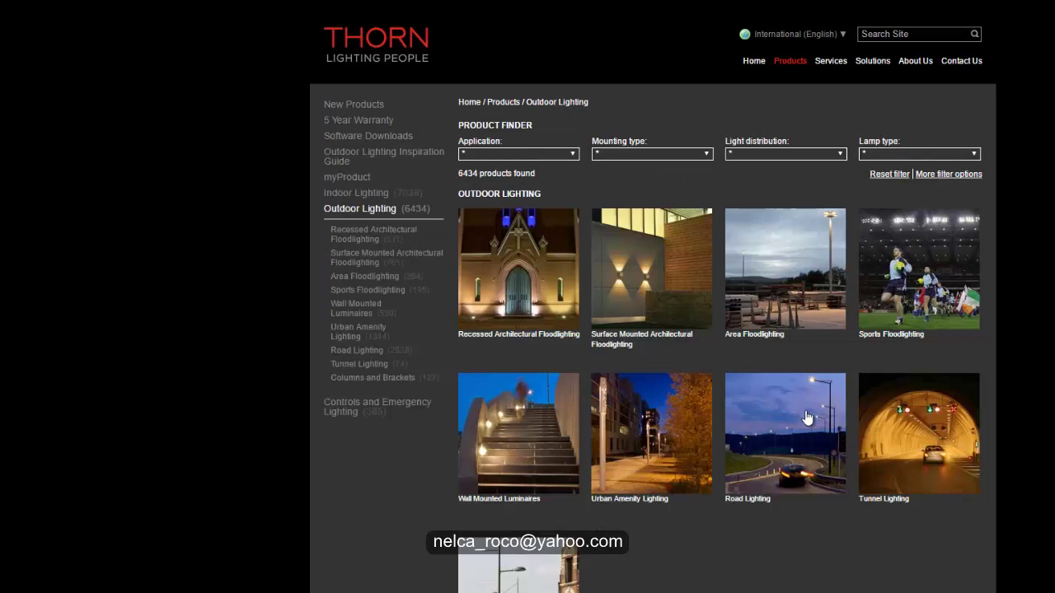
left_click(899, 299)
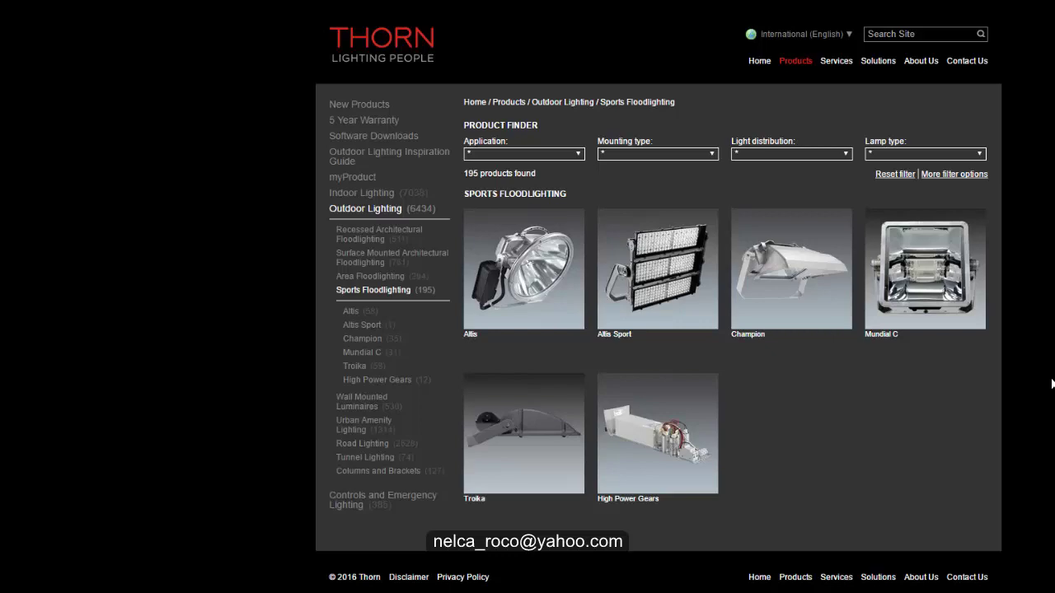
left_click(783, 241)
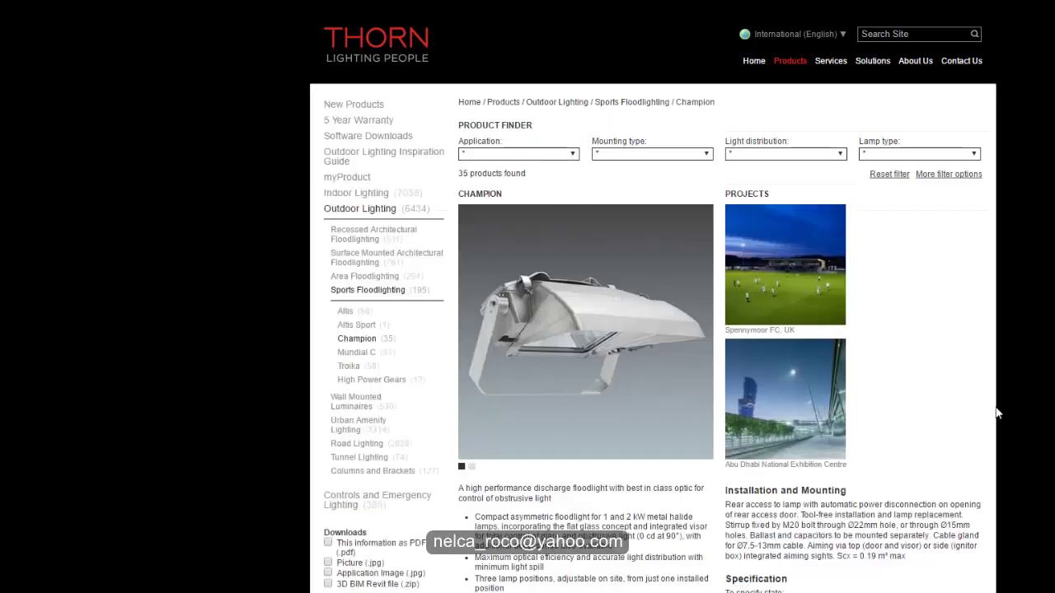
Expand the Champion 2kW list and download the DIALux file for the CHAMPION 2KW HQITSL CL1 WI floodlight
scroll(1019, 397, "down", 10)
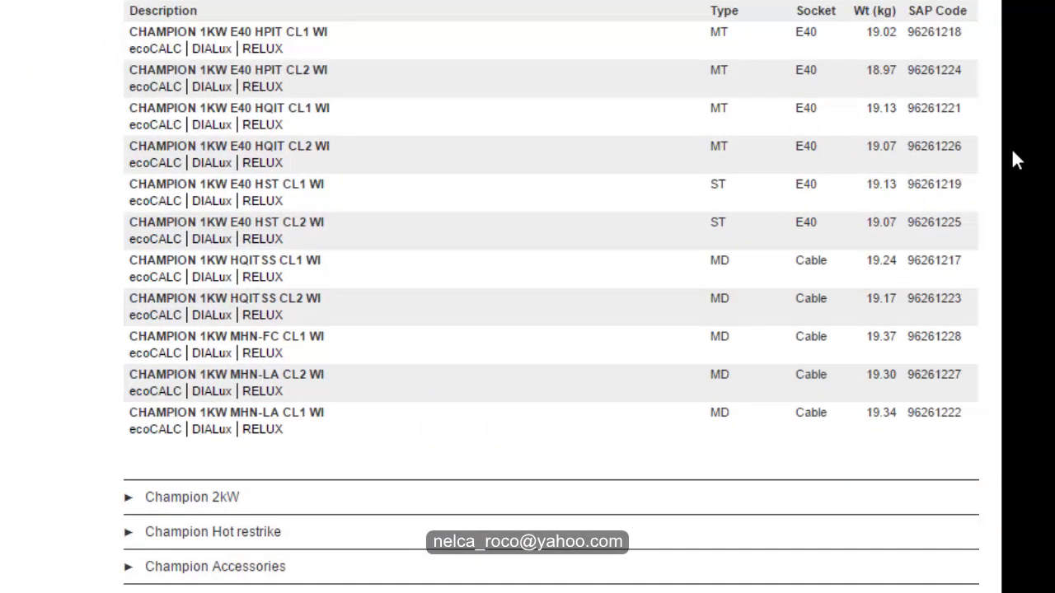
scroll(977, 162, "down", 3)
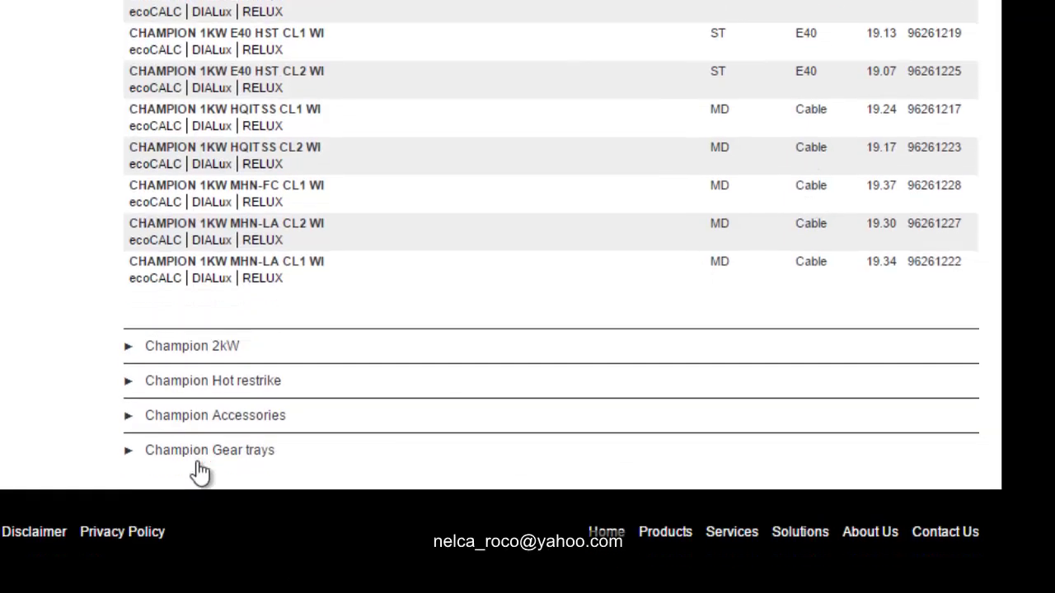
left_click(123, 346)
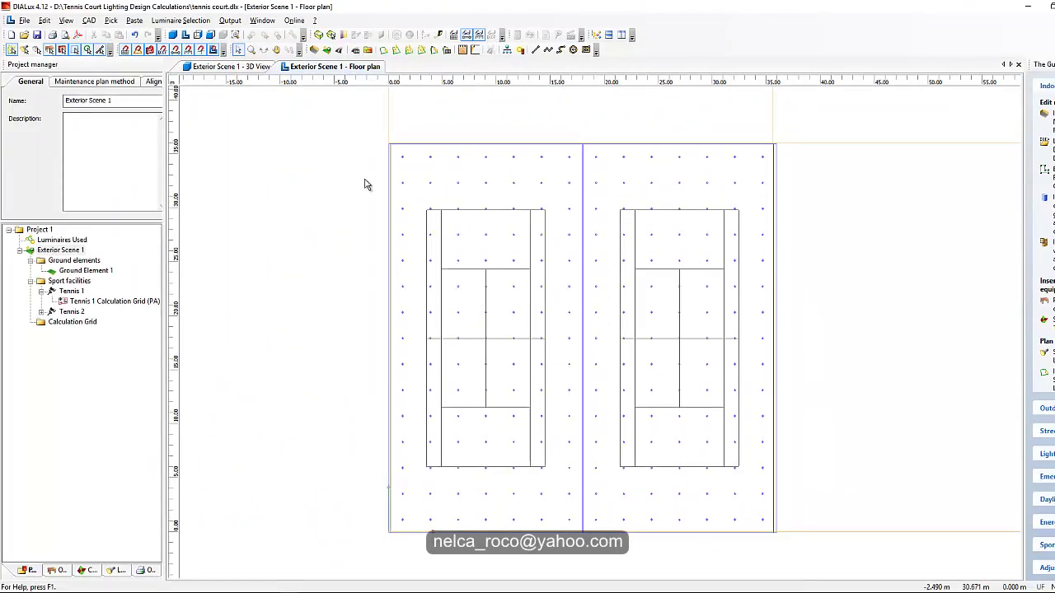
middle_click_drag(365, 184, 340, 173)
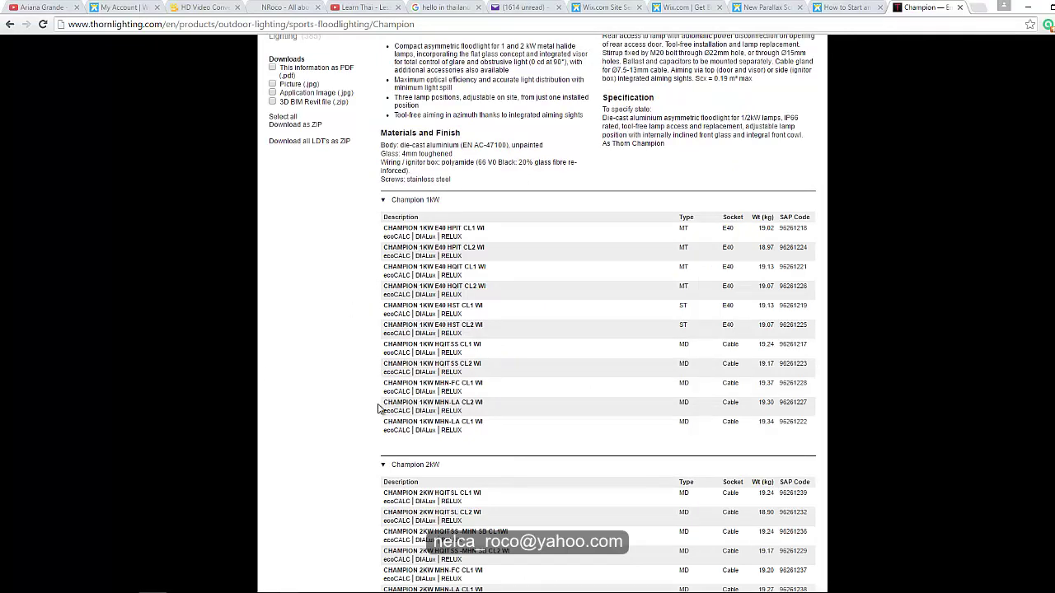
scroll(379, 411, "down", 3)
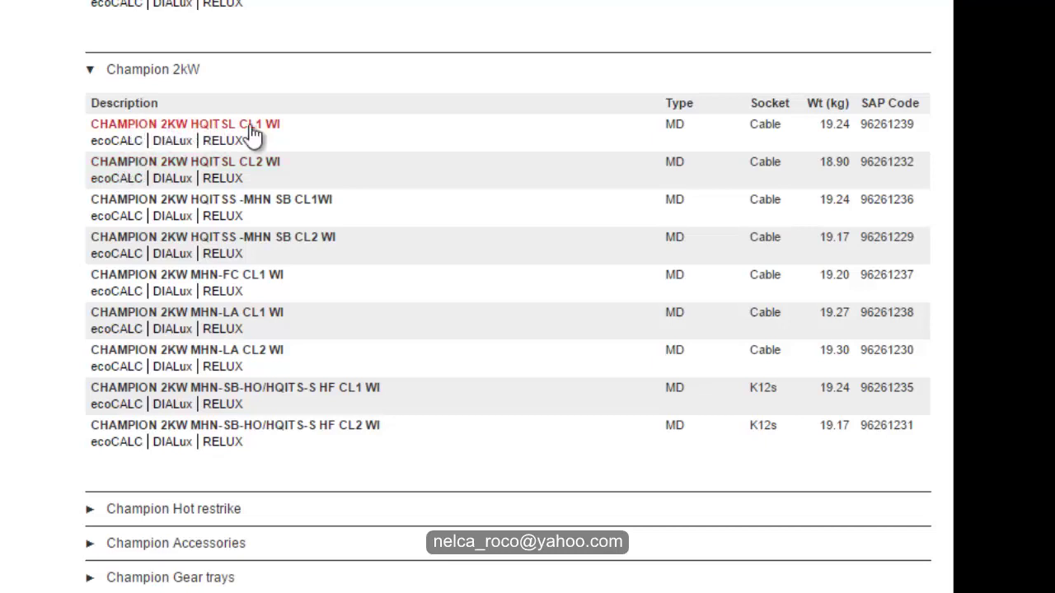
left_click(163, 139)
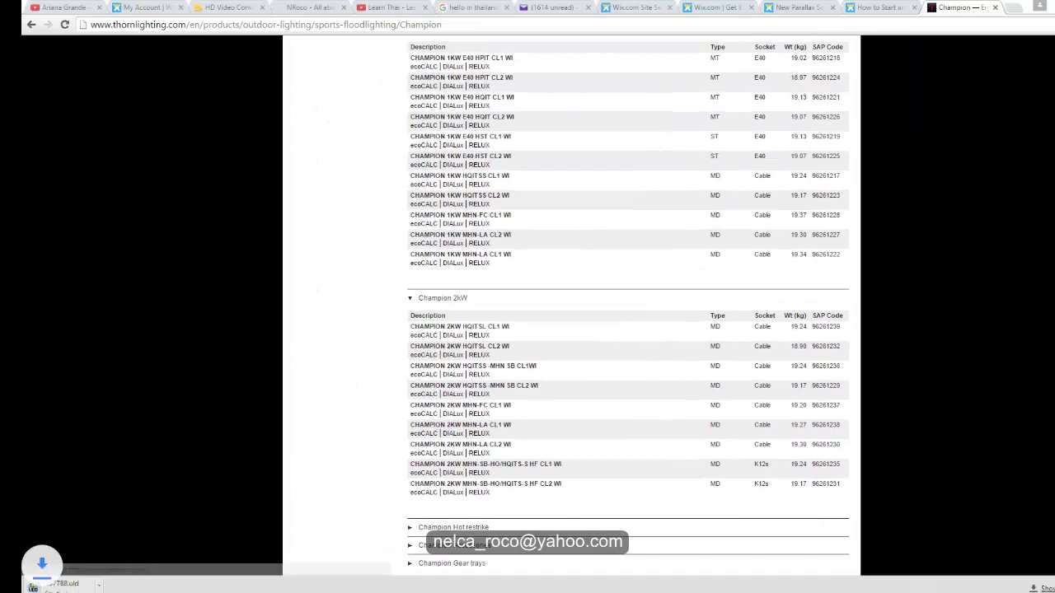
Switch to DIALux and start a flood light arrangement with the Thorn Champion 2KW luminaire, positioned at X 0, Y 29.88 beside Tennis 1
mouse_move(374, 592)
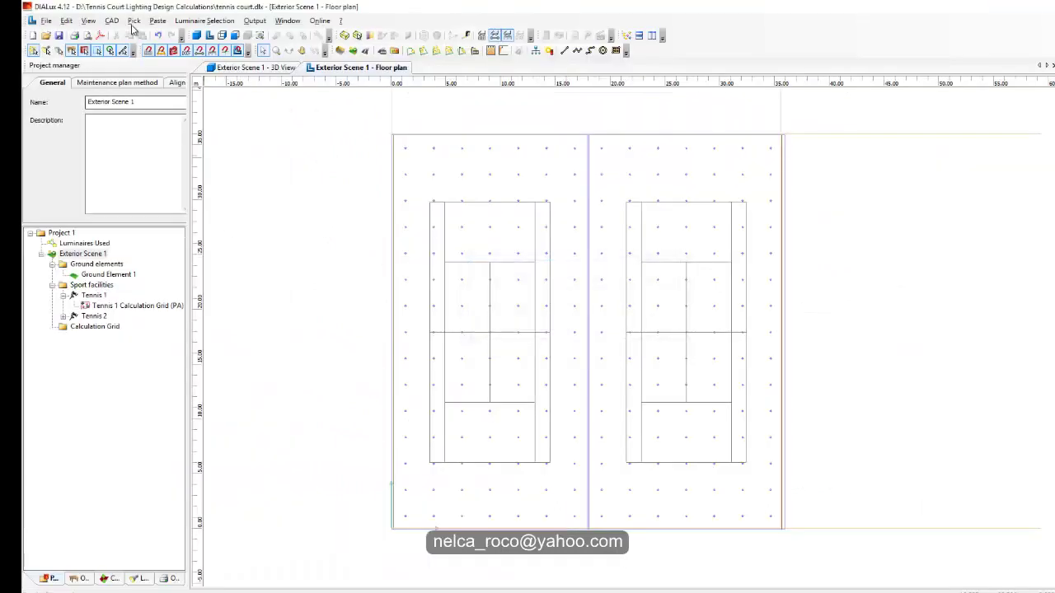
left_click(73, 243)
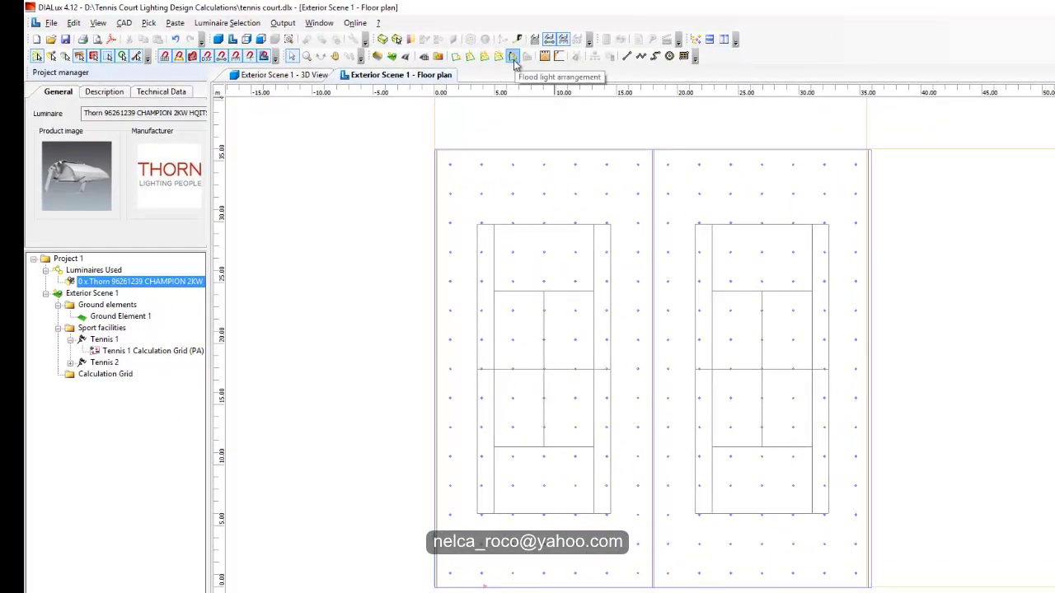
left_click(513, 57)
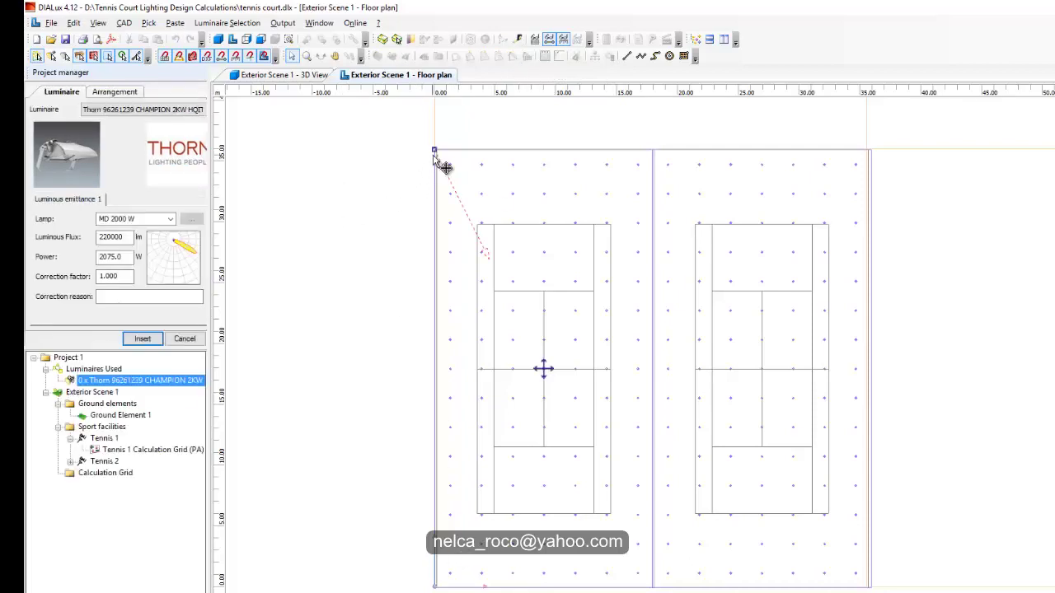
left_click_drag(435, 153, 433, 222)
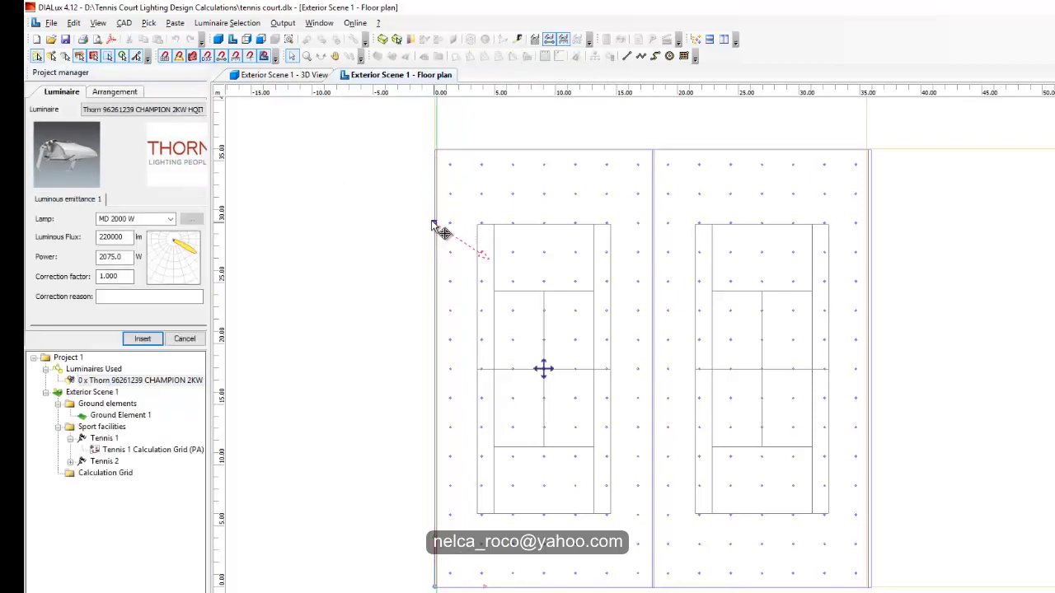
Set the arrangement's mounting type to User defined and insert the mirrored floodlights around Tennis 1
left_click(121, 91)
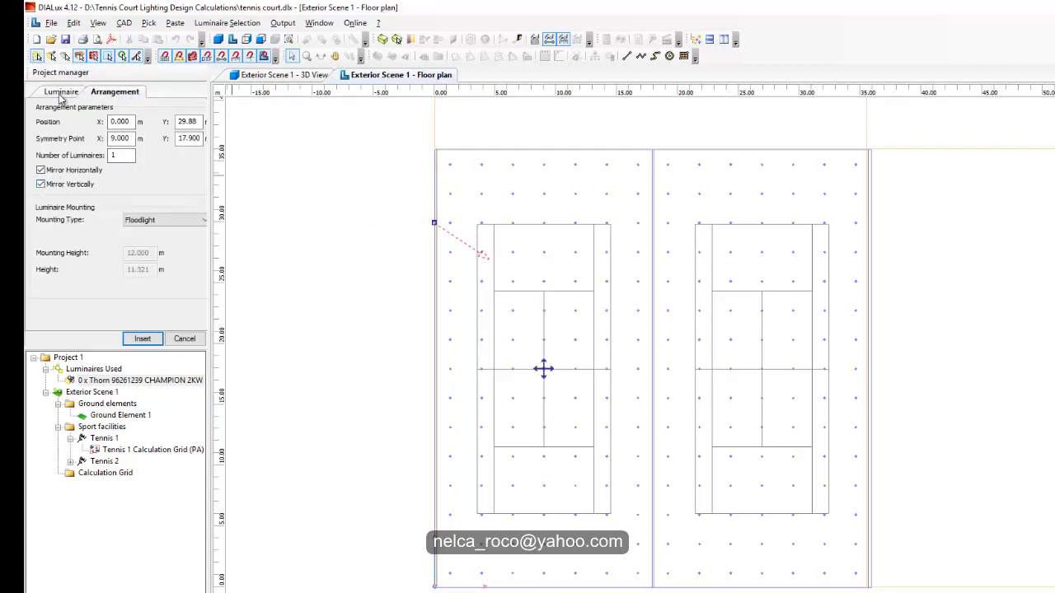
left_click(163, 220)
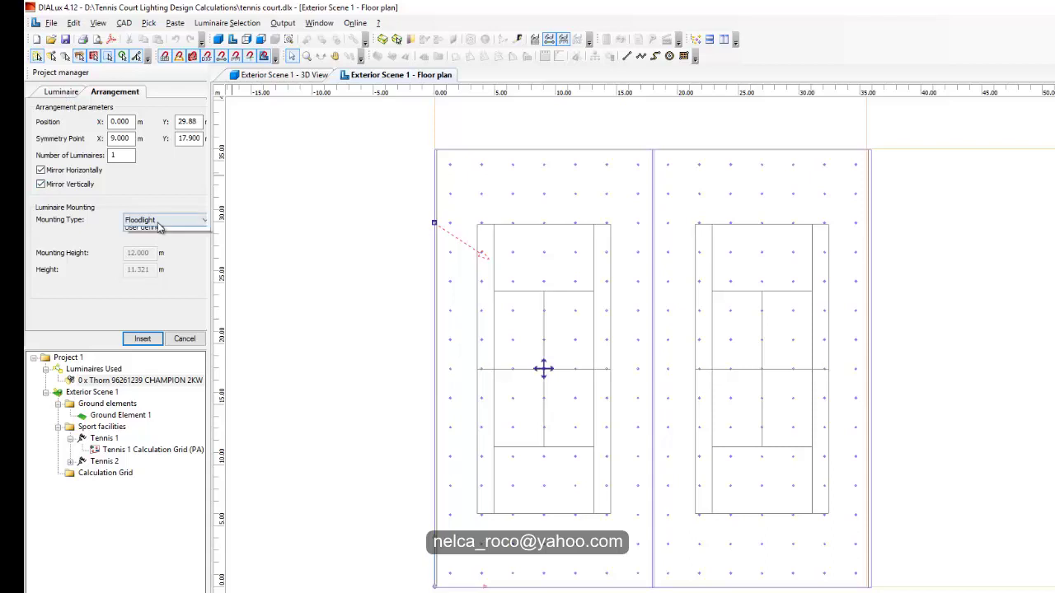
left_click(214, 263)
left_click_drag(213, 268, 251, 272)
left_click(174, 220)
left_click(165, 238)
left_click(145, 270)
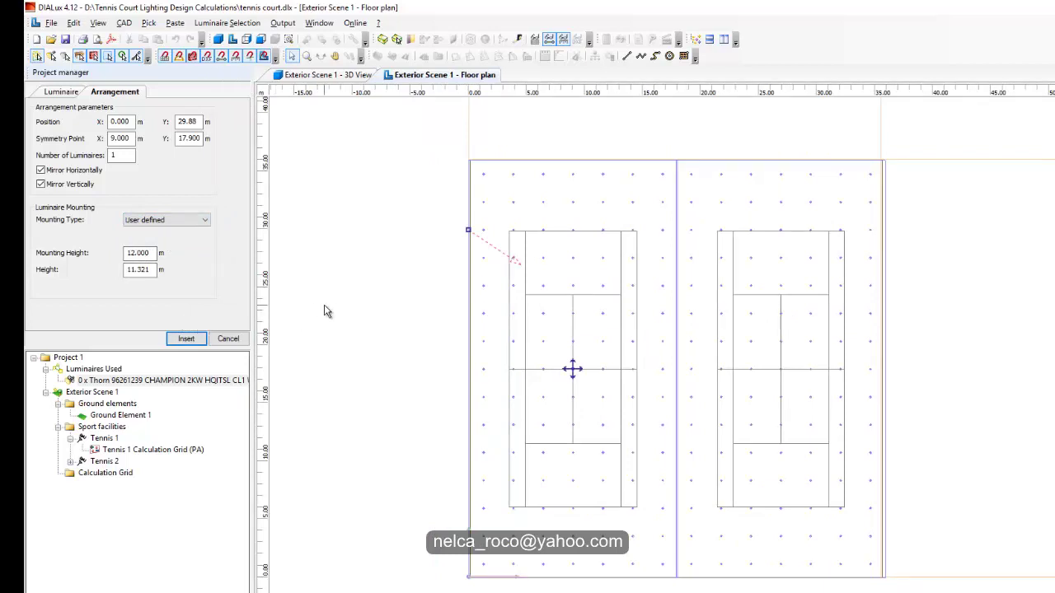
left_click(201, 344)
Examine the inserted floodlights and their aiming directions in the floor plan and the side view
scroll(462, 243, "up", 3)
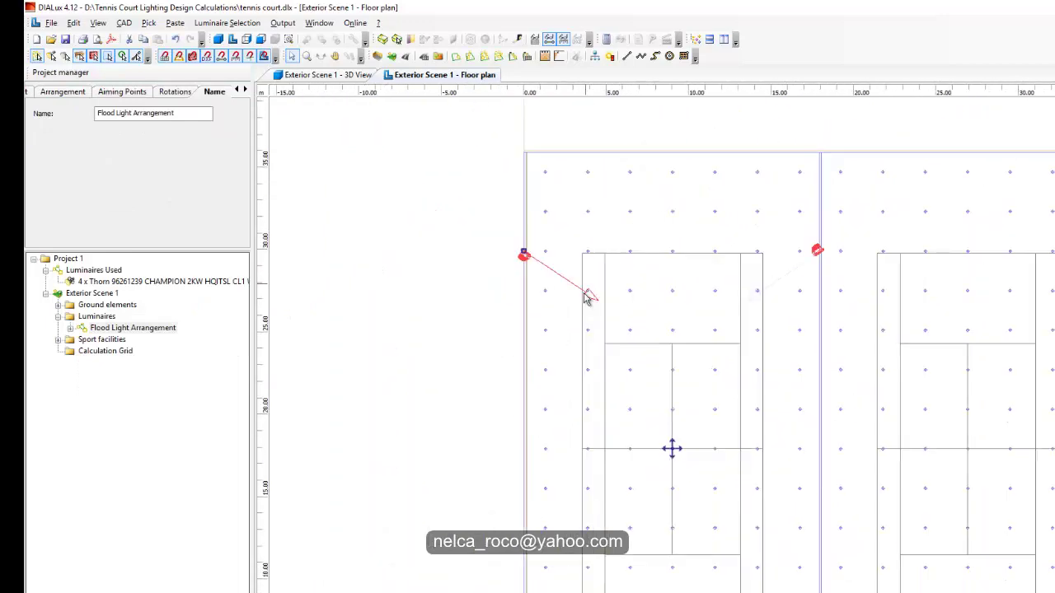
scroll(448, 233, "up", 5)
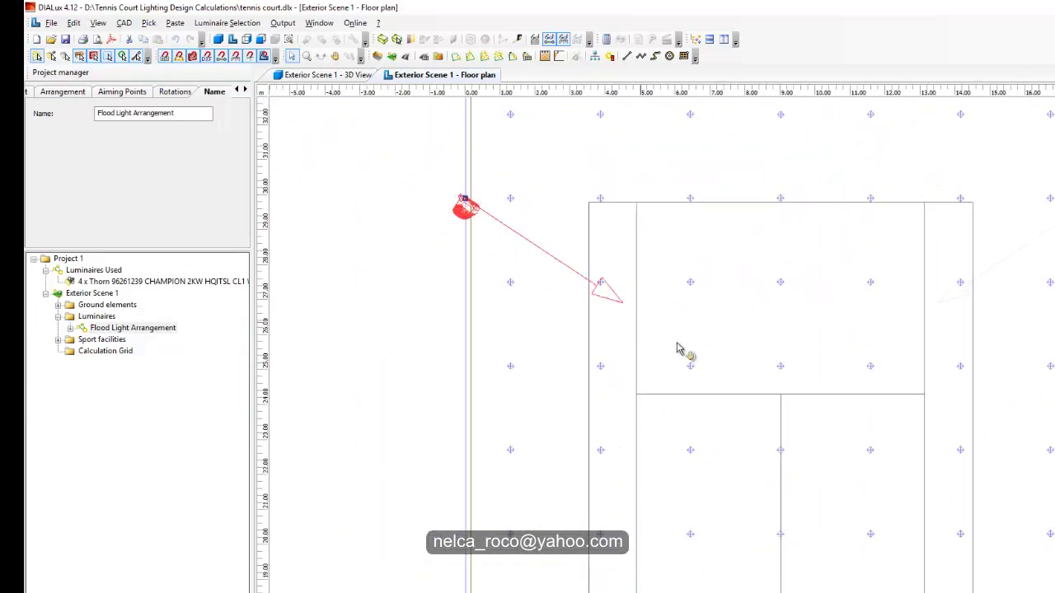
left_click(233, 40)
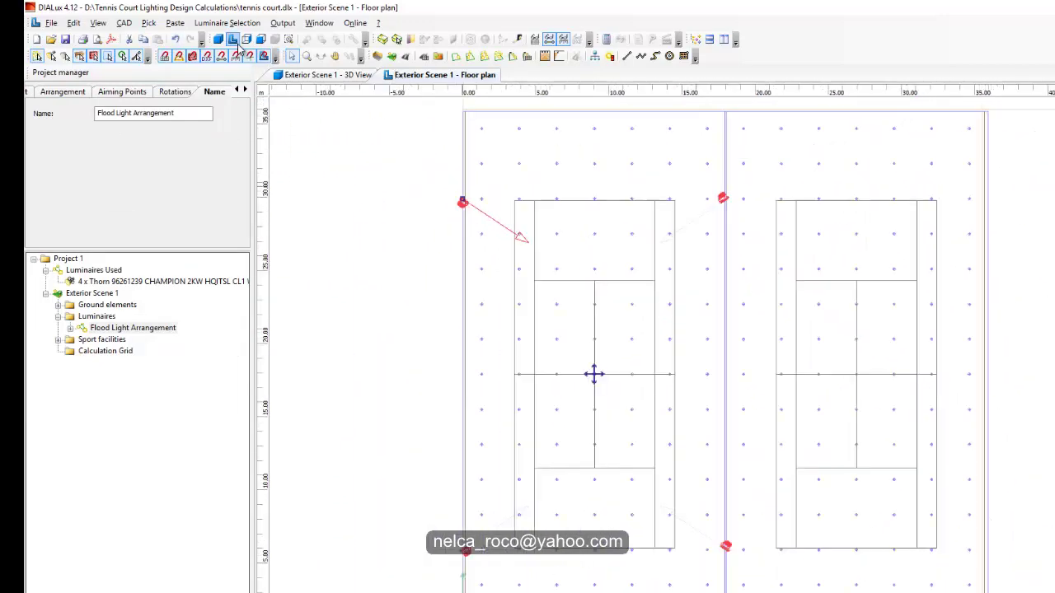
left_click(247, 39)
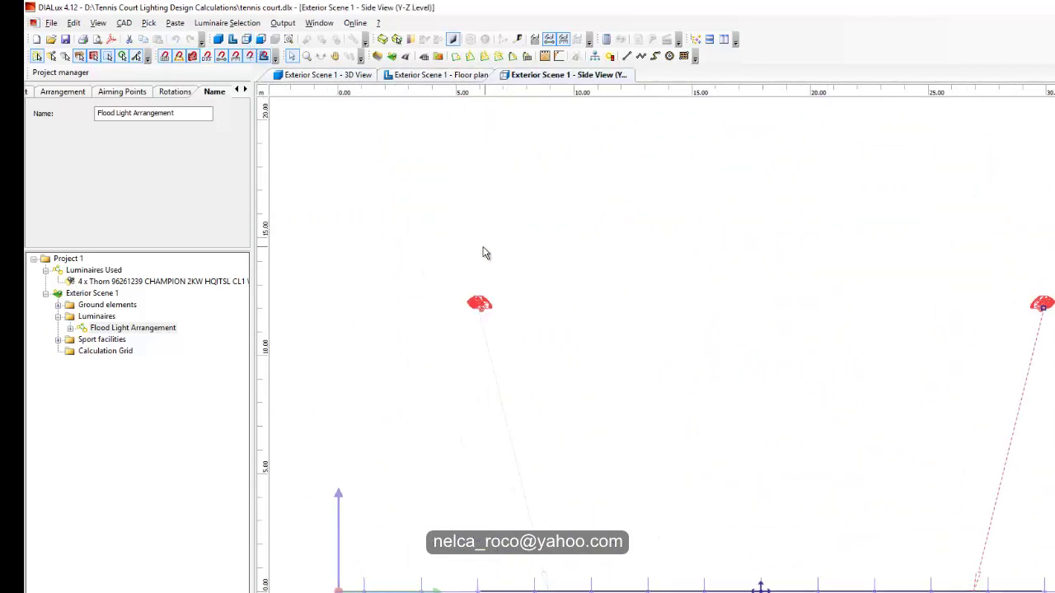
left_click(396, 40)
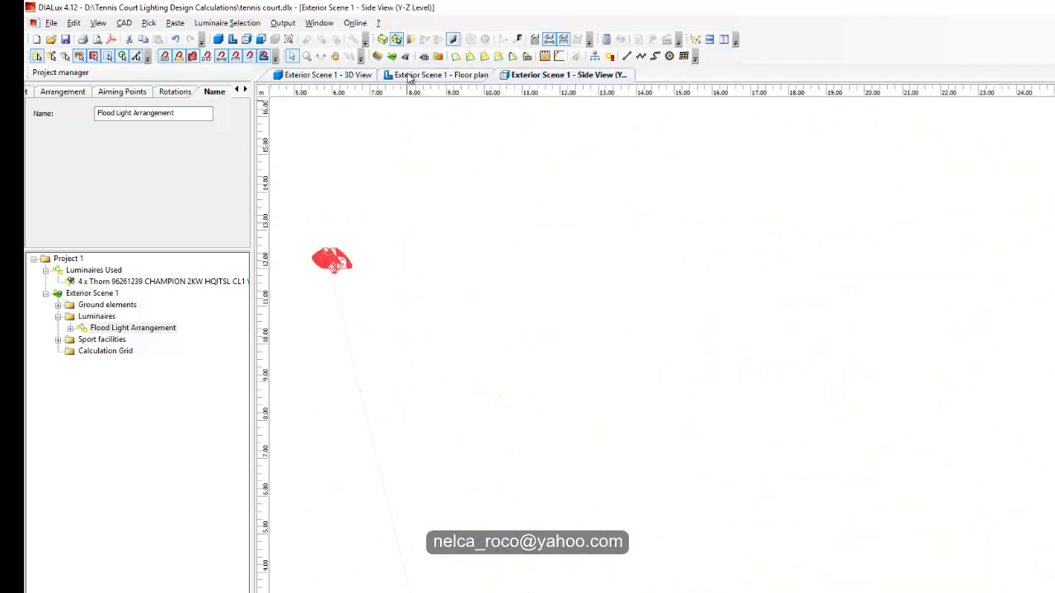
Turn on the display of the luminaires' light distributions and bring the floodlight near Y 30 into the side view
left_click(382, 40)
middle_click_drag(444, 179, 607, 165)
scroll(607, 165, "up", 3)
scroll(428, 173, "up", 1)
scroll(666, 329, "up", 1)
scroll(688, 436, "down", 4)
middle_click_drag(1007, 358, 782, 280)
scroll(782, 280, "up", 1)
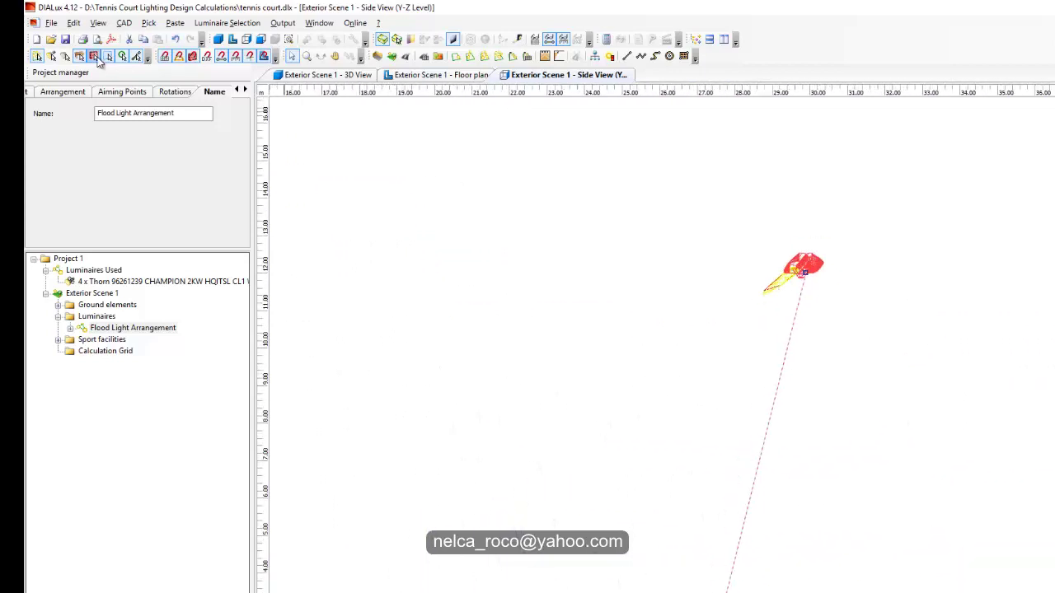
Set the flood light arrangement's rotation alignment to the C0 plane
left_click(118, 92)
left_click(175, 93)
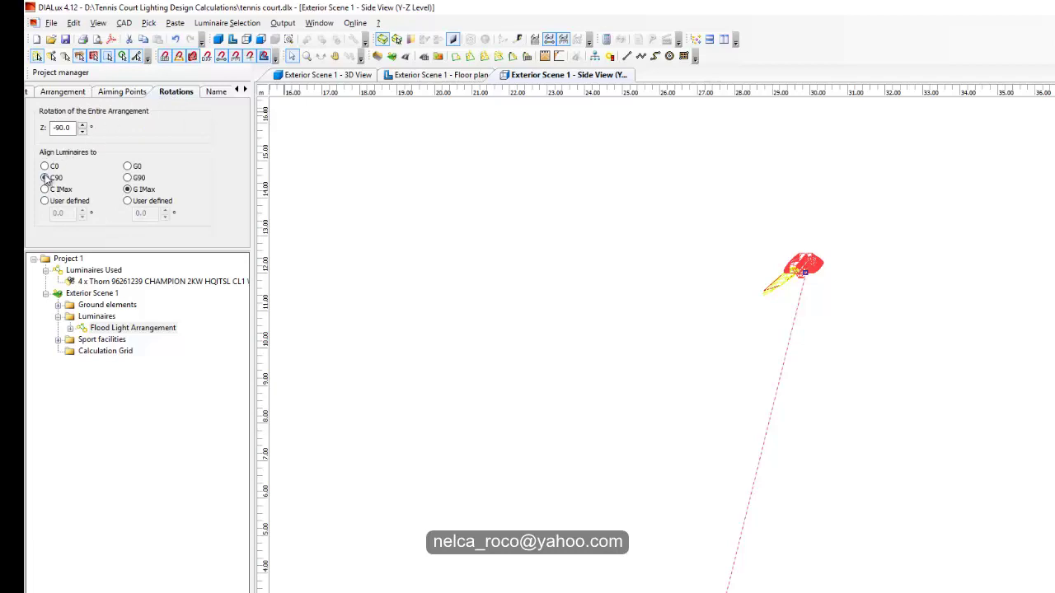
left_click(44, 165)
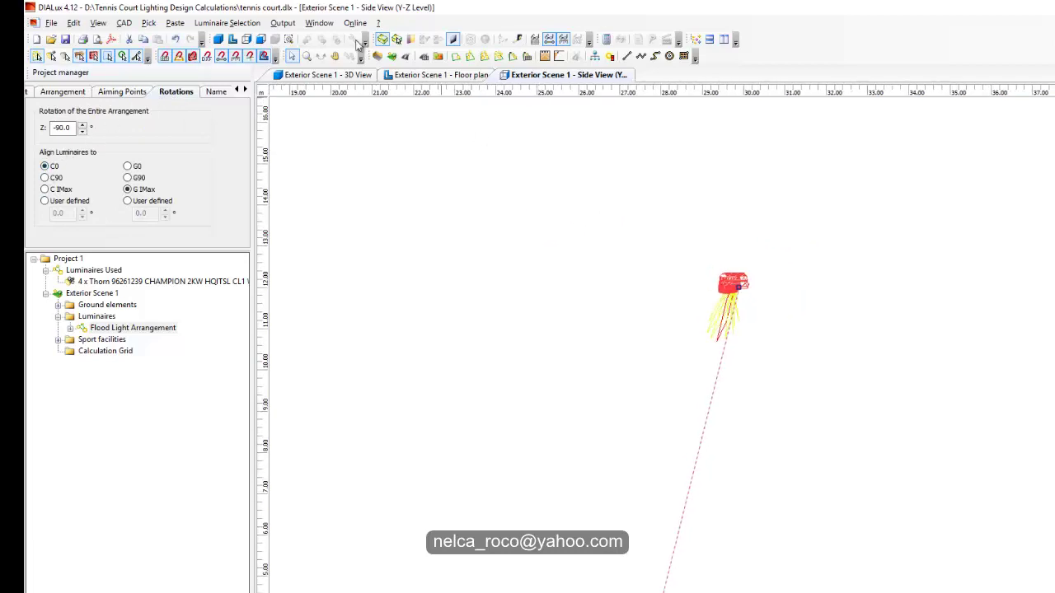
Check the floodlight's beam against its aiming arrow in the floor plan and align the luminaires to G0
left_click(428, 75)
scroll(659, 401, "up", 3)
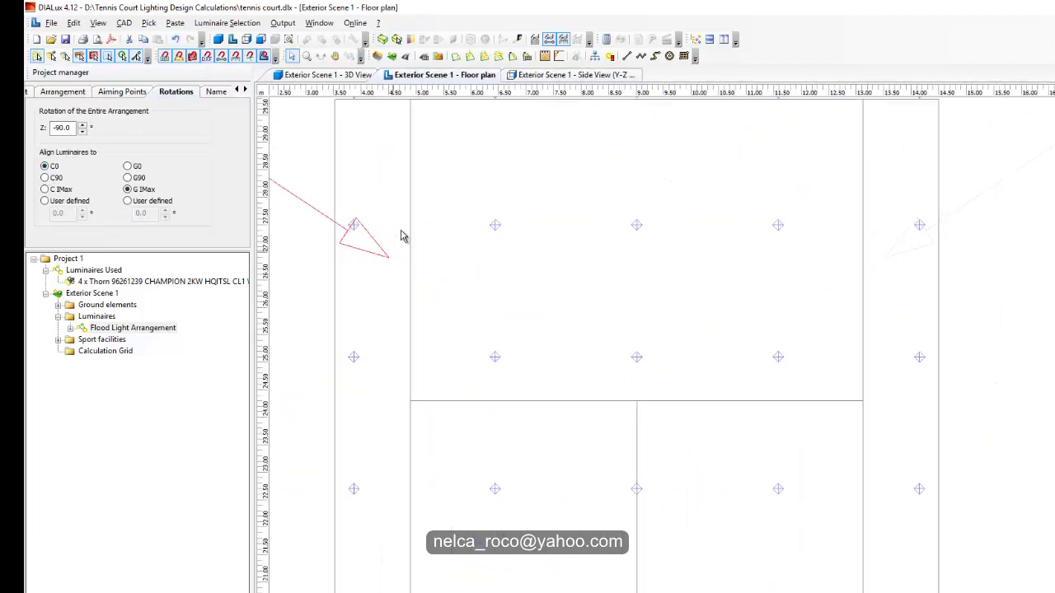
scroll(400, 211, "up", 2)
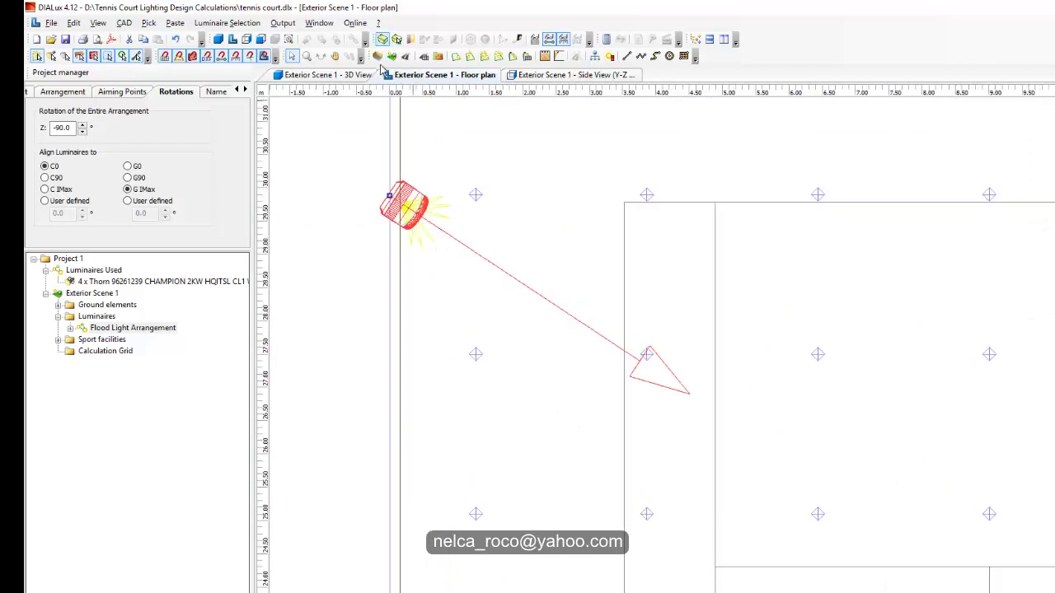
scroll(486, 272, "up", 2)
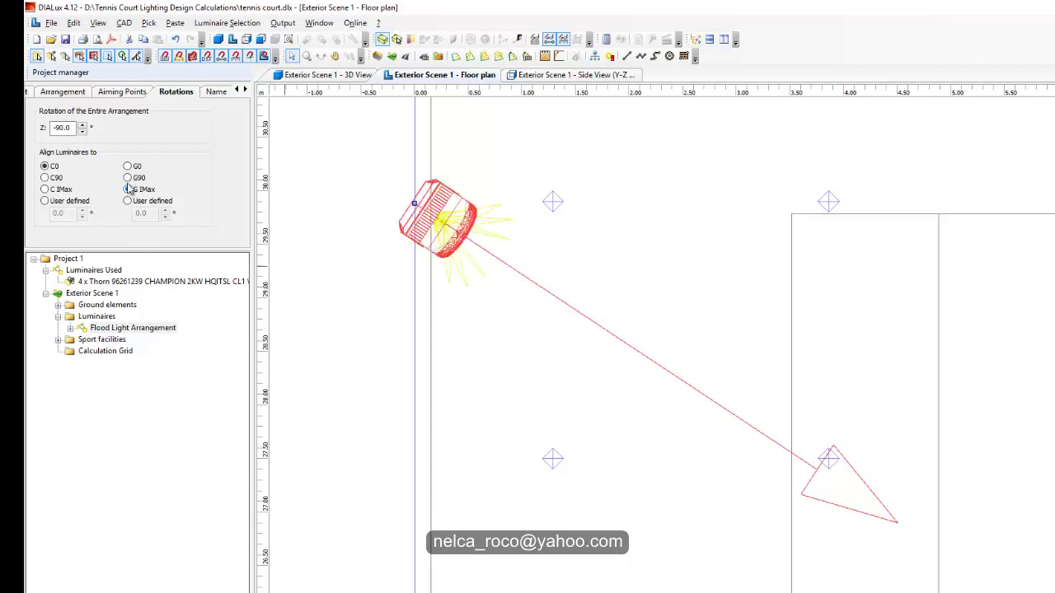
left_click(128, 167)
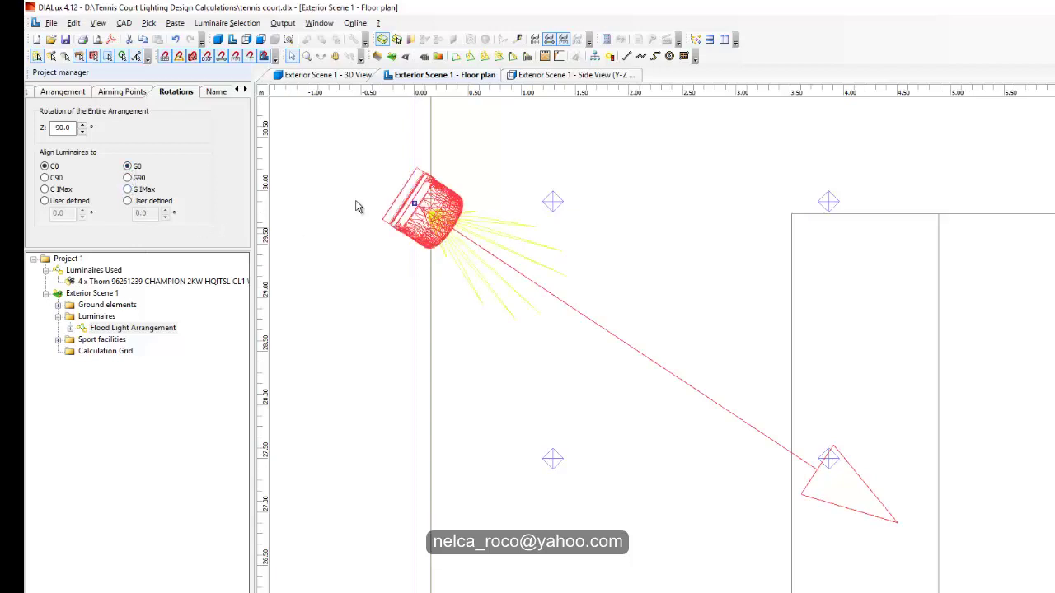
Try the G IMax and C90 alignments on the floodlight in the side view, restoring G0 and C0
left_click(545, 75)
scroll(673, 253, "up", 3)
middle_click_drag(690, 188, 672, 340)
scroll(666, 299, "up", 2)
middle_click_drag(666, 287, 640, 249)
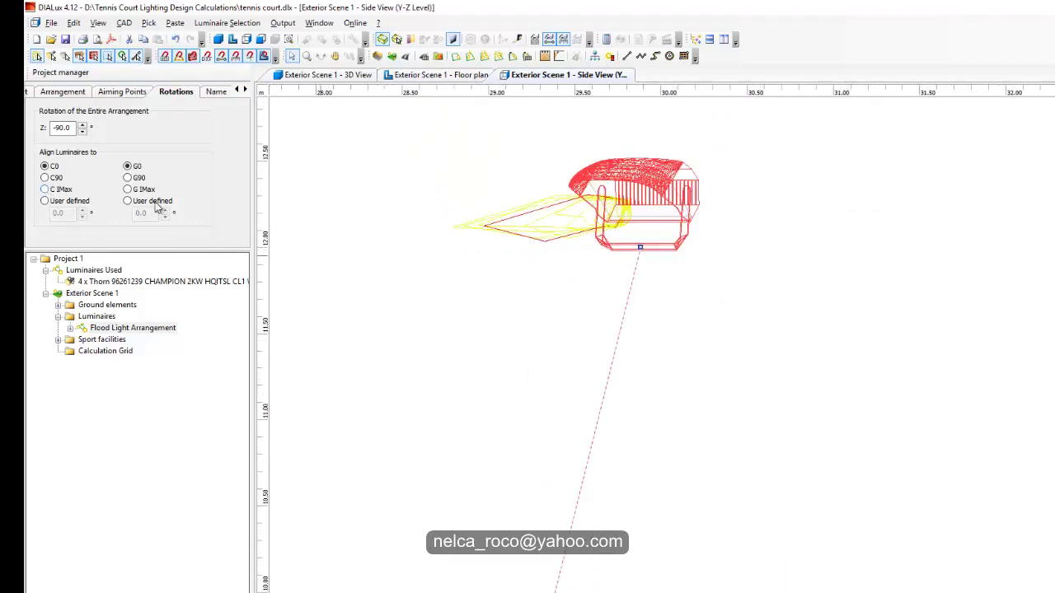
left_click(127, 188)
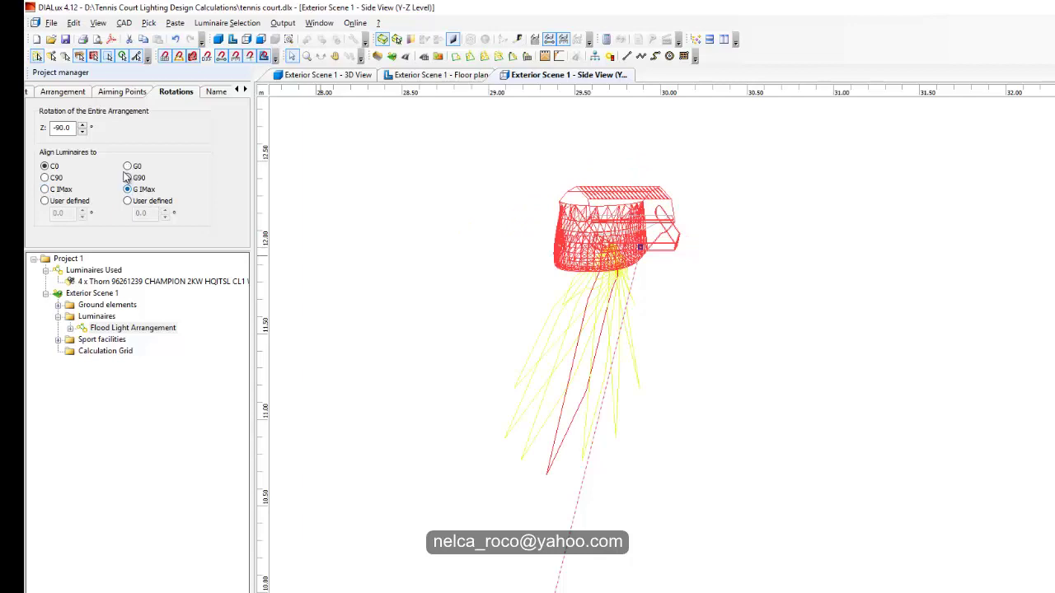
left_click(126, 168)
left_click(46, 179)
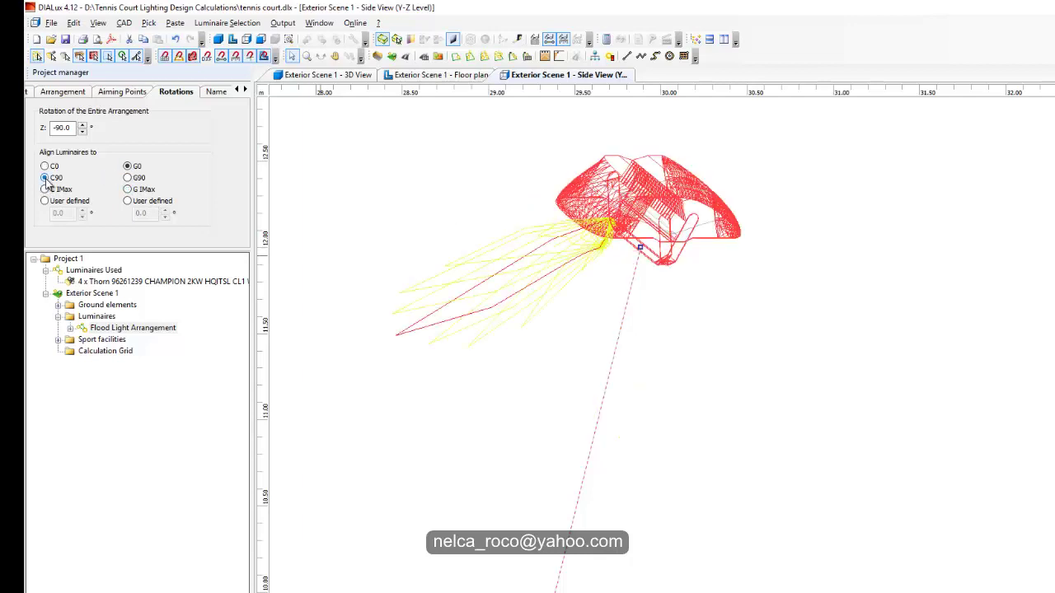
left_click(45, 167)
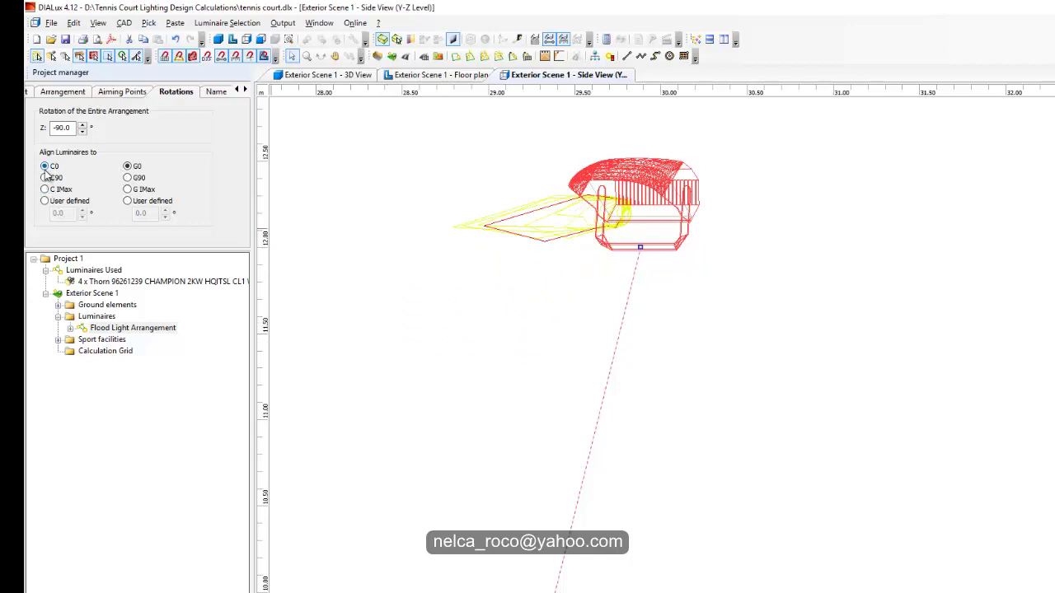
Examine the positions and aiming directions of the four floodlights around Tennis 1 in the floor plan
left_click(435, 74)
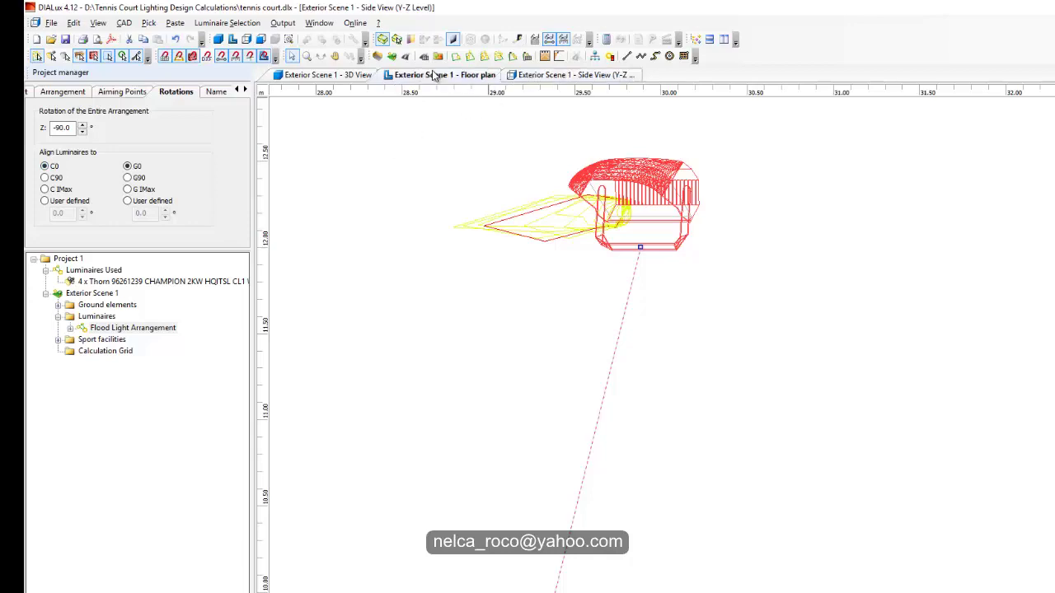
scroll(565, 384, "down", 5)
middle_click_drag(592, 375, 497, 253)
scroll(556, 362, "down", 6)
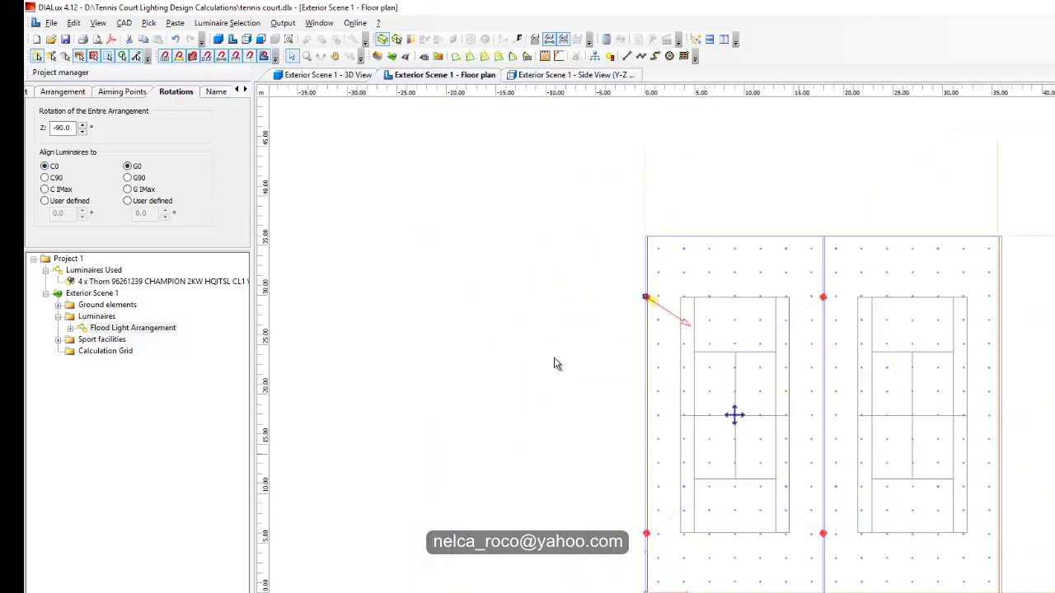
middle_click_drag(693, 361, 593, 305)
scroll(681, 374, "up", 4)
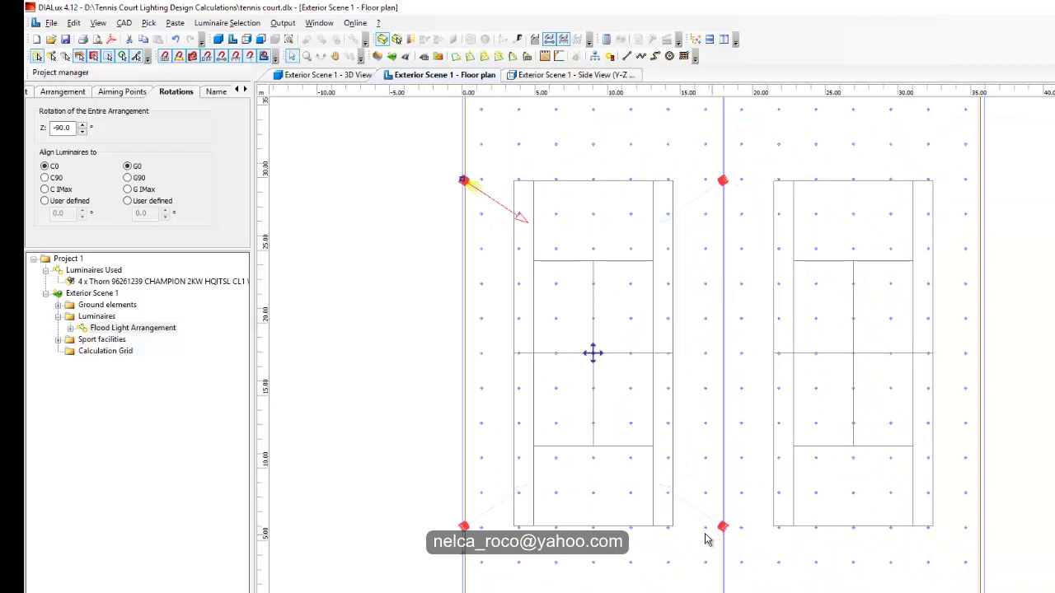
scroll(658, 309, "down", 2)
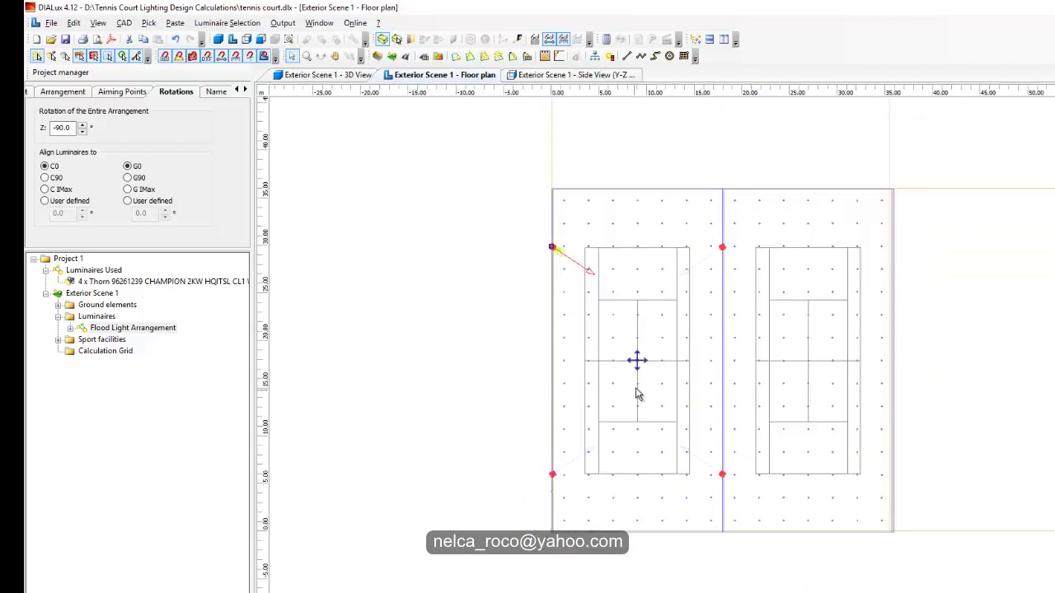
scroll(635, 394, "up", 2)
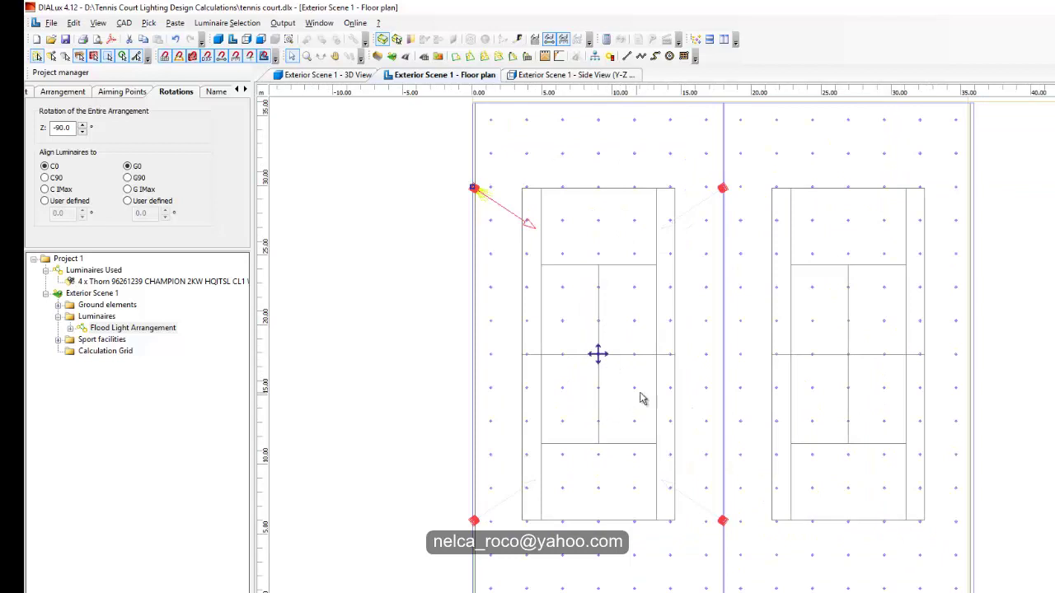
middle_click_drag(643, 398, 624, 388)
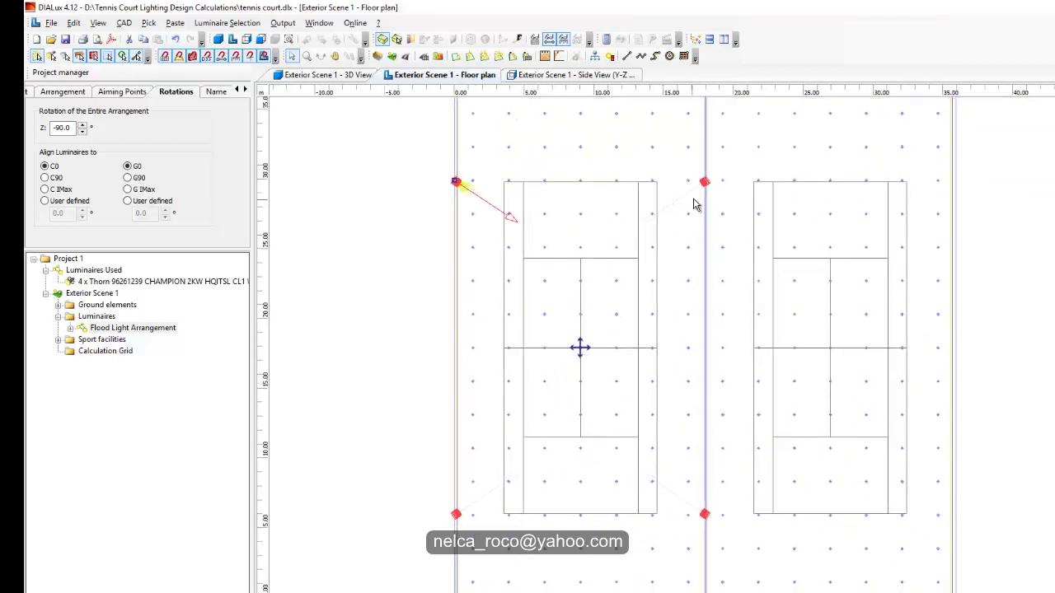
Move the flood light arrangement along the long edge of Tennis 1 to about Y 26.9, level with its aiming point
middle_click_drag(710, 262, 879, 252)
scroll(756, 252, "up", 2)
middle_click_drag(580, 184, 577, 248)
left_click_drag(592, 221, 594, 278)
scroll(524, 281, "up", 1)
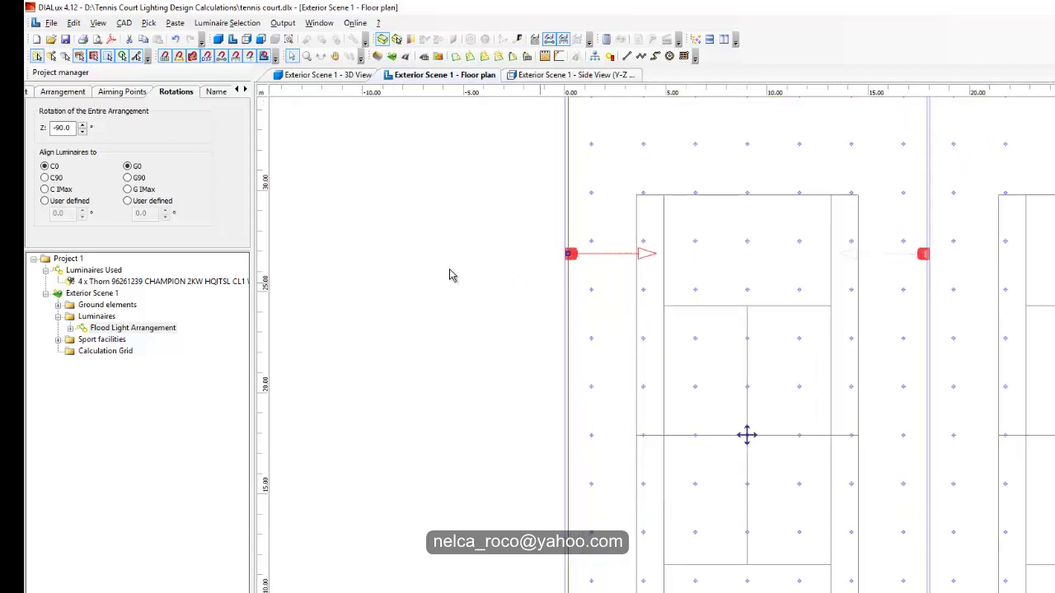
Switch the arrangement's aiming definition from aiming points to beam angle
left_click(115, 92)
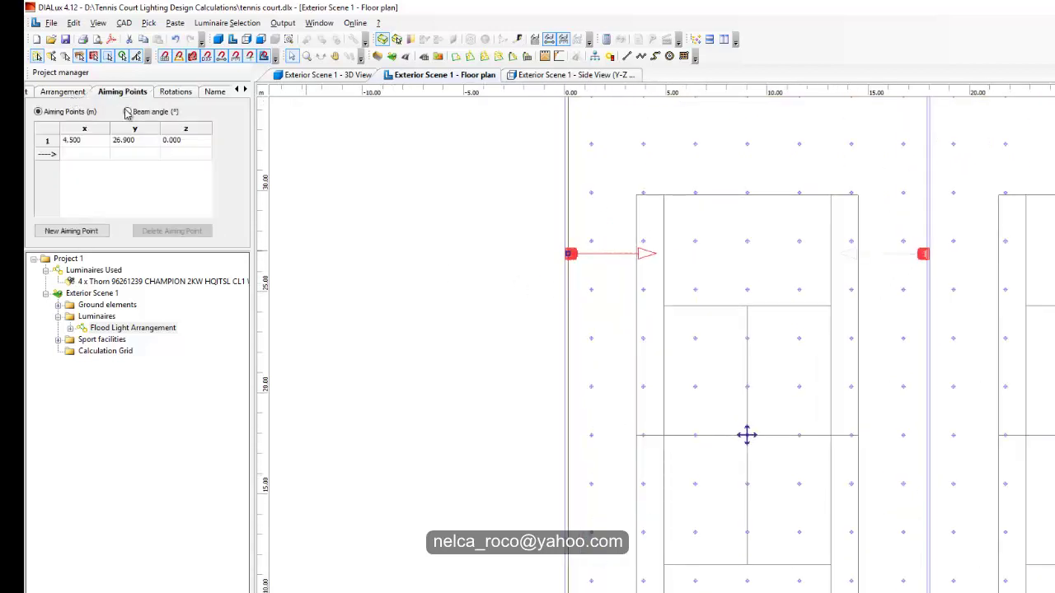
left_click(127, 112)
left_click(128, 145)
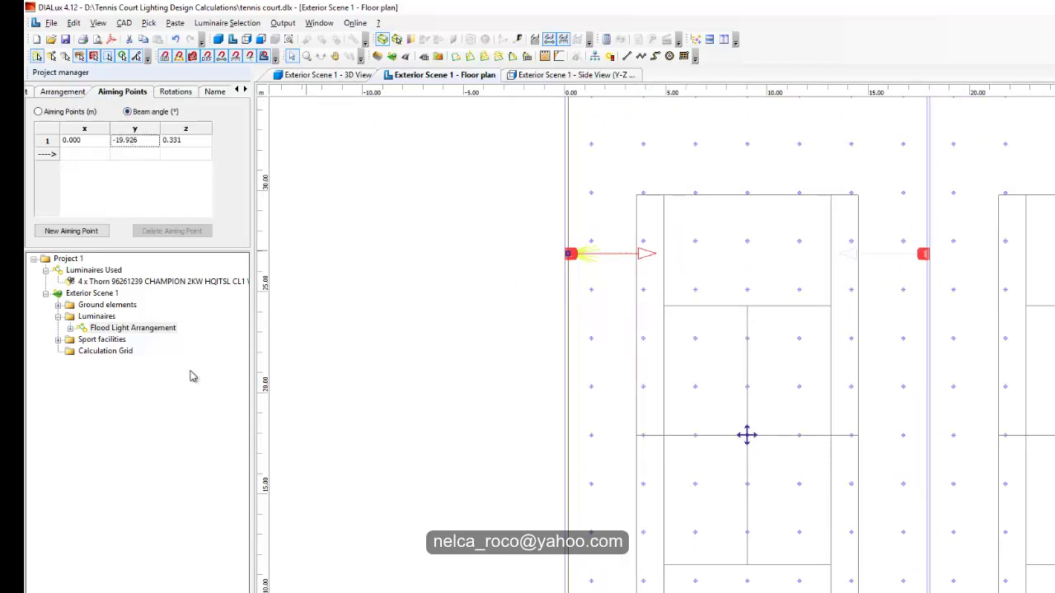
scroll(365, 206, "up", 5)
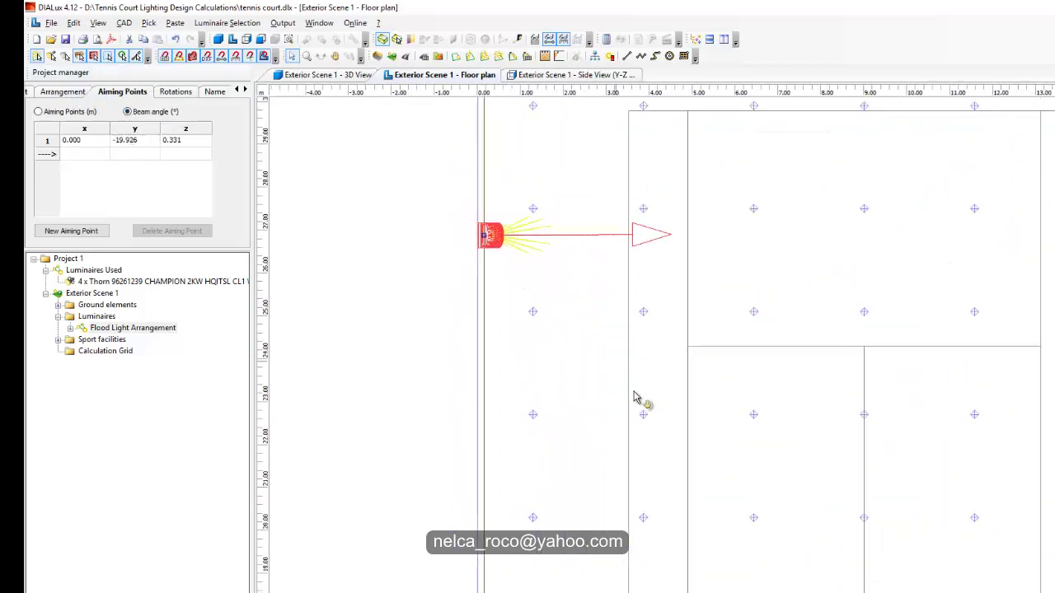
scroll(635, 399, "up", 2)
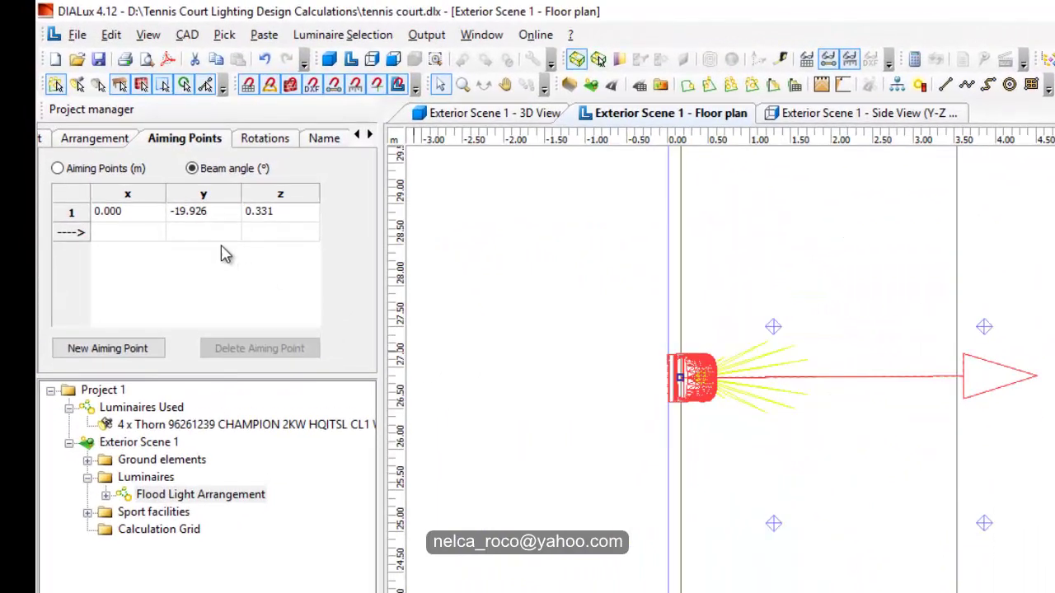
Try a Z beam angle of 0° for the floodlight's aiming
left_click(206, 218)
left_click(276, 213)
key("BackSpace")
key("BackSpace")
key("BackSpace")
key("BackSpace")
key("BackSpace")
type("0")
key("Return")
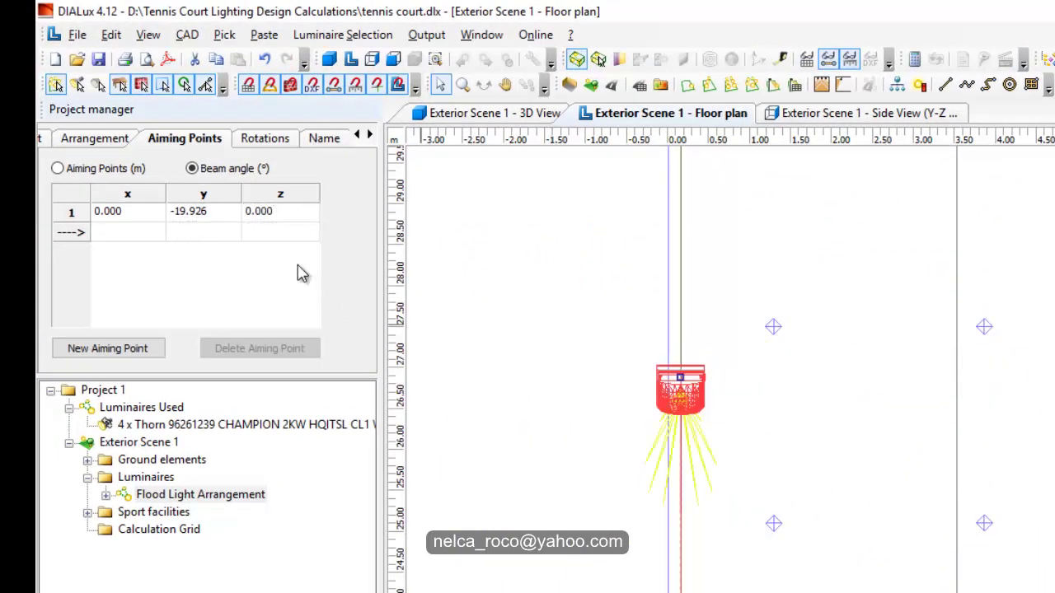
Set the floodlight's Z beam angle to 90° so that it aims straight across the court
left_click(277, 218)
type("90")
key("Return")
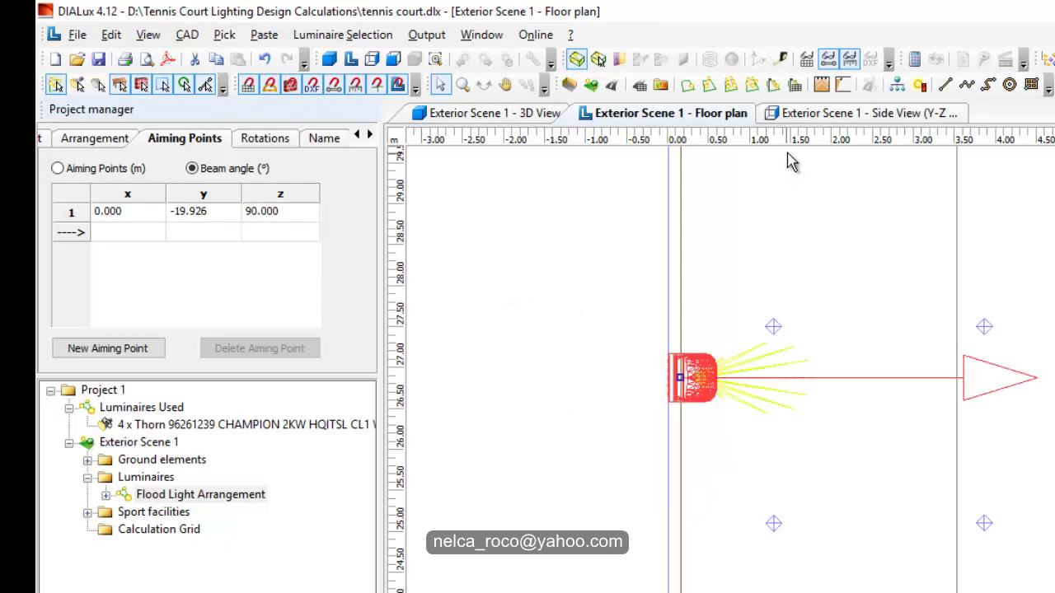
Examine the floodlight's mounting and beam direction in the side view and in the front view
left_click(817, 113)
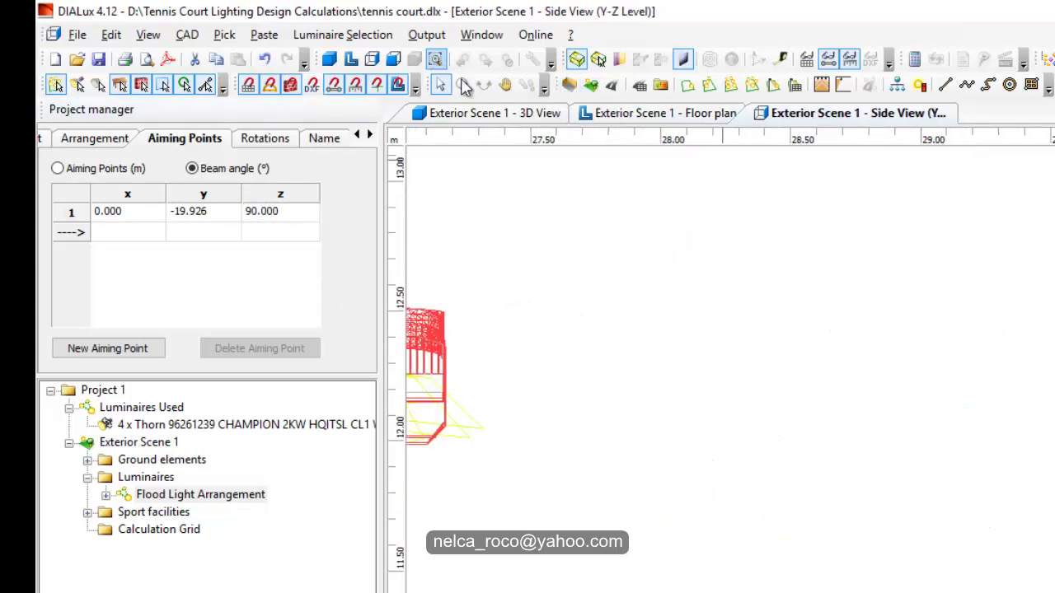
left_click(434, 61)
middle_click_drag(655, 351, 683, 362)
scroll(857, 376, "up", 2)
middle_click_drag(1054, 150, 836, 231)
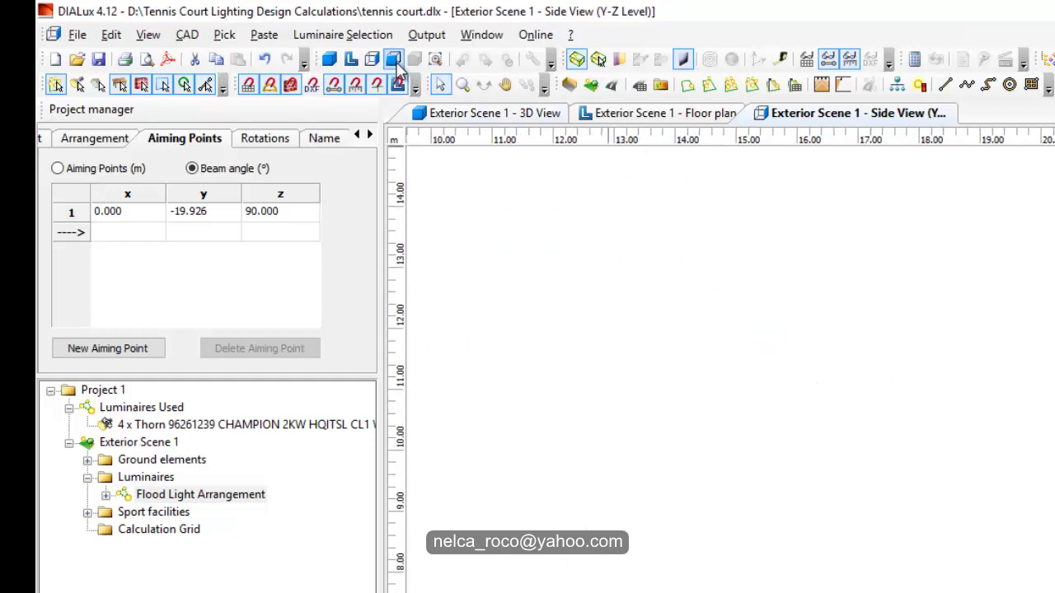
left_click(393, 59)
scroll(871, 482, "down", 4)
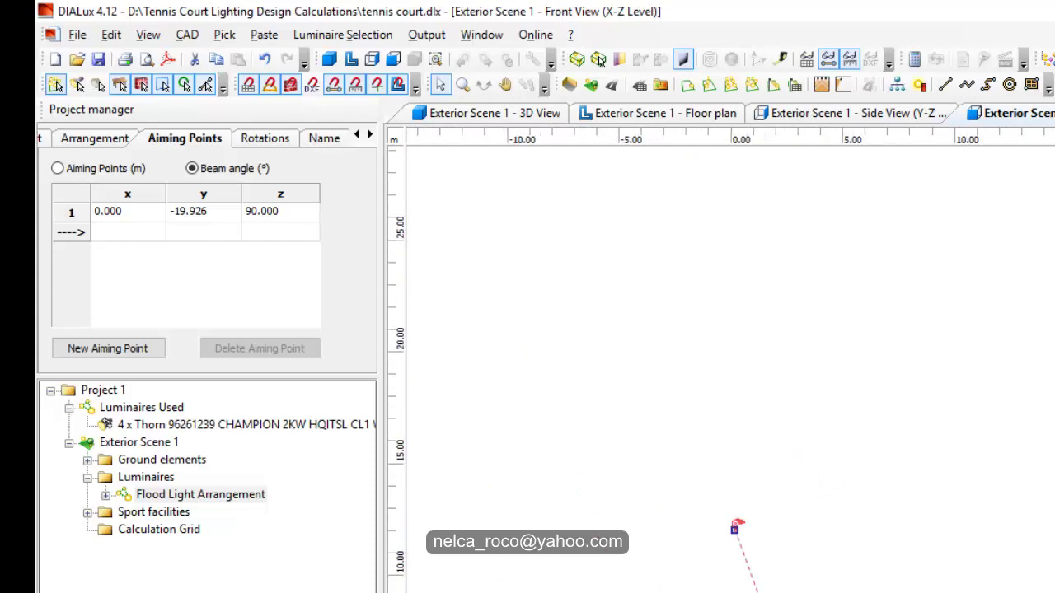
scroll(977, 581, "up", 5)
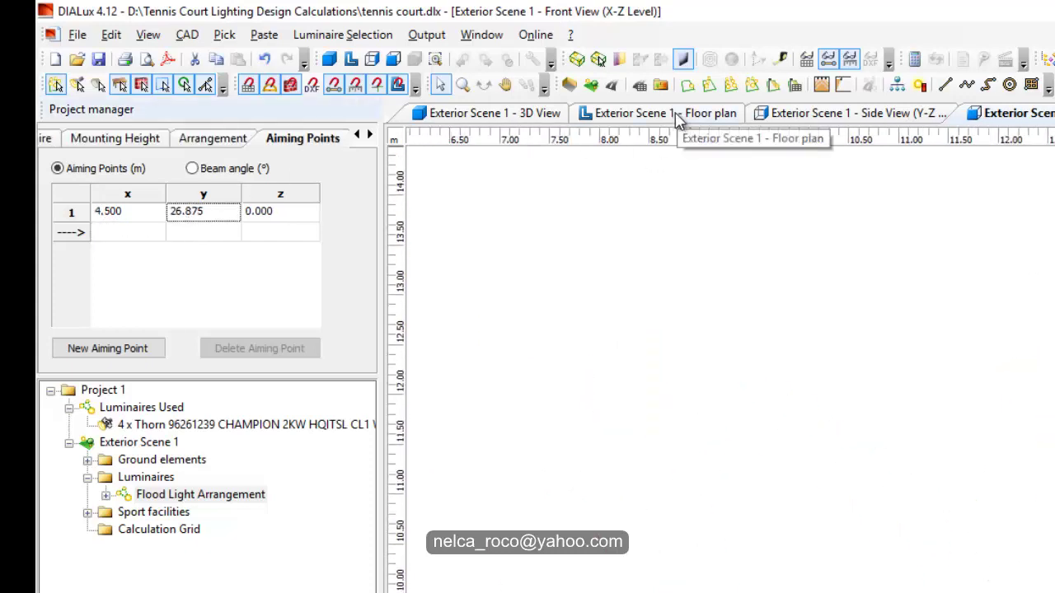
Set the floodlight's aiming point to X 8.6, Y 25 on Tennis 1
left_click(677, 119)
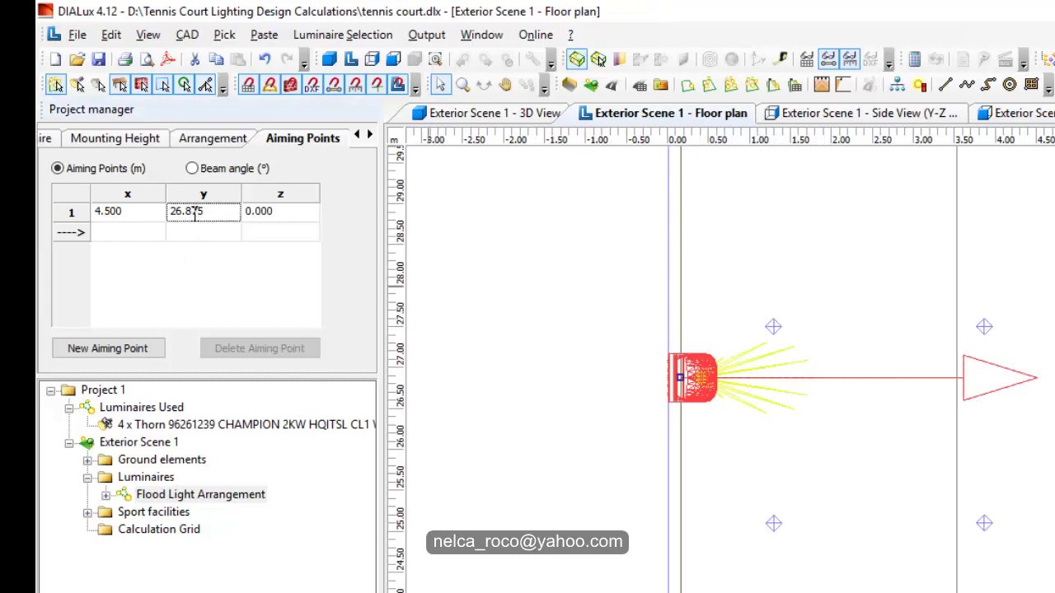
type("0")
key("Return")
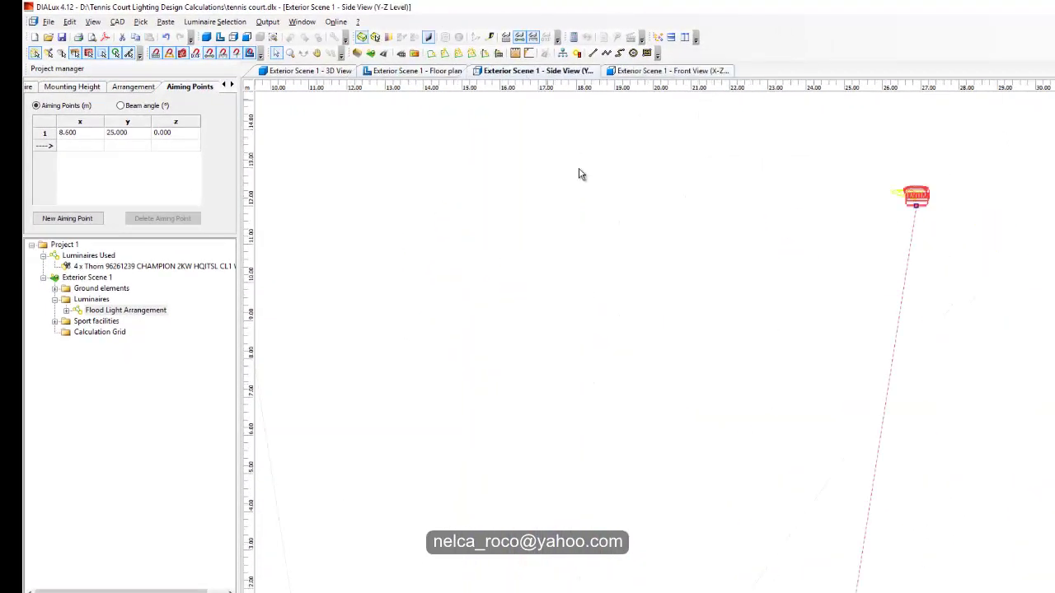
Define the Tennis 1 calculation grid by distance, with a point spacing of 2.5 m in both X and Y
left_click(440, 75)
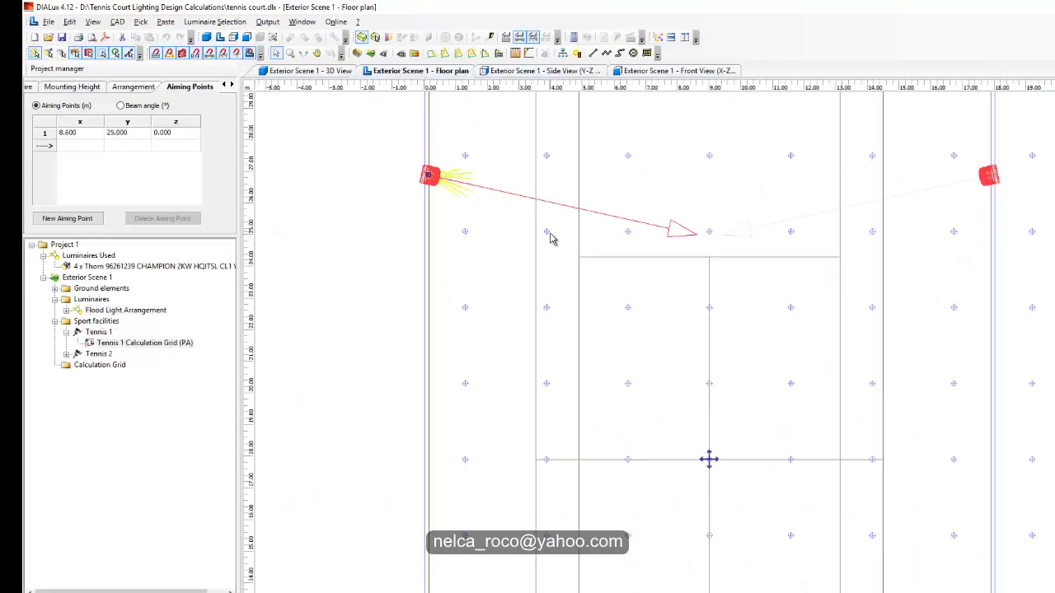
left_click(550, 240)
left_click(99, 87)
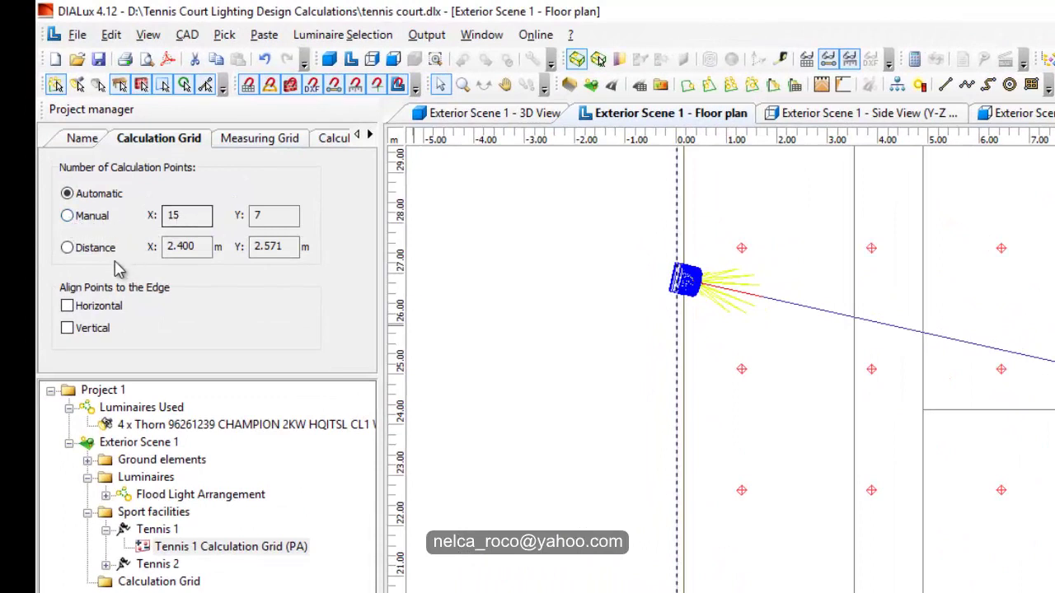
left_click(68, 248)
scroll(598, 430, "down", 1)
scroll(593, 448, "up", 2)
double_click(203, 249)
type("2.5")
key("Tab")
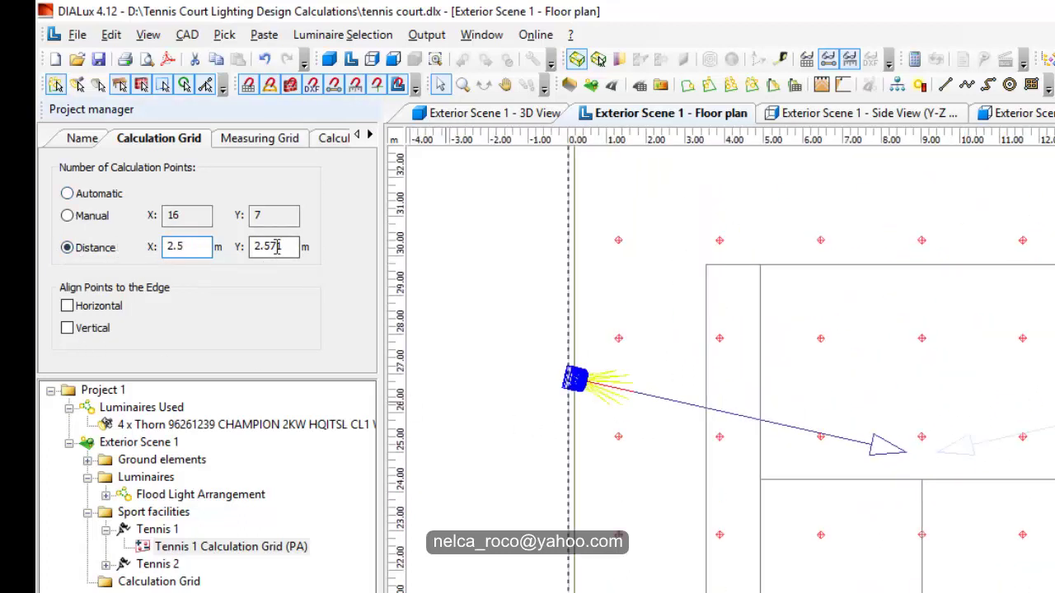
type("2.5")
key("Return")
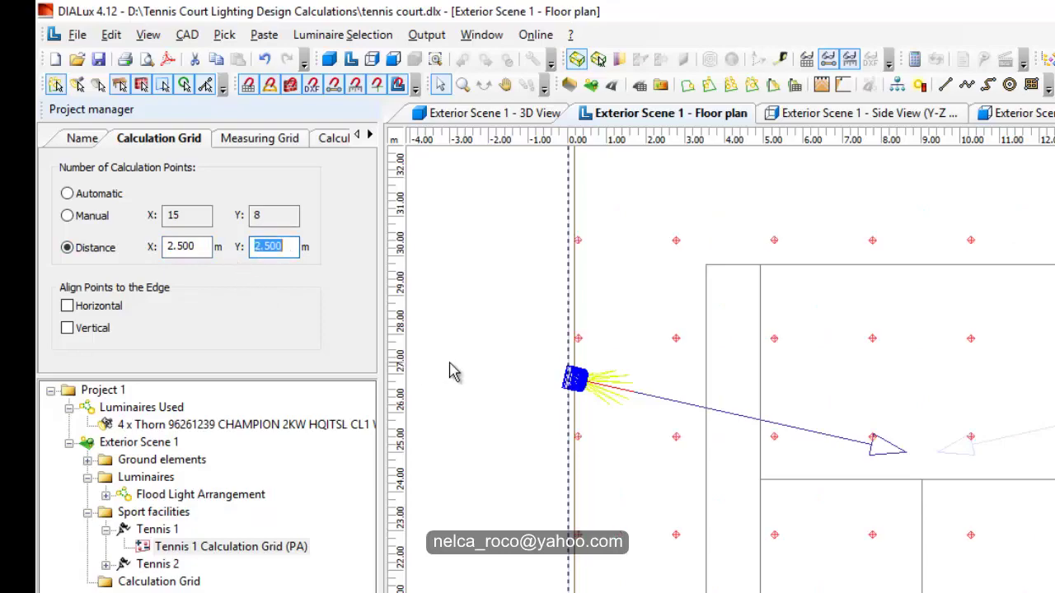
middle_click_drag(512, 392, 572, 514)
scroll(804, 425, "down", 1)
scroll(808, 425, "down", 4)
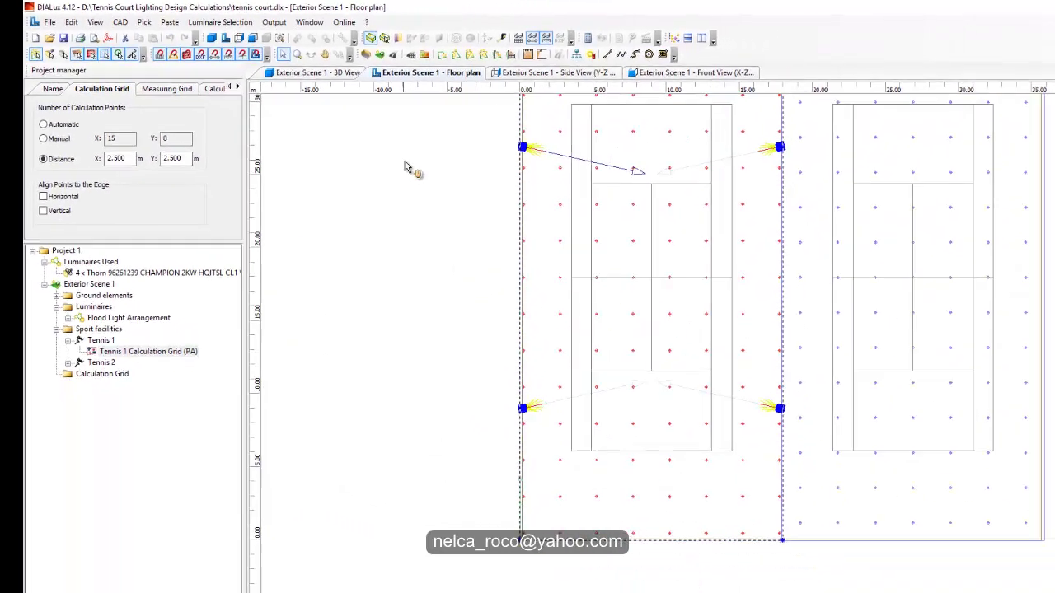
Set the Tennis 1 calculation grid to compute horizontal illuminance instead of perpendicular illuminance
middle_click_drag(405, 161, 374, 295)
scroll(409, 191, "up", 3)
scroll(374, 295, "down", 1)
scroll(366, 282, "up", 1)
scroll(373, 294, "down", 1)
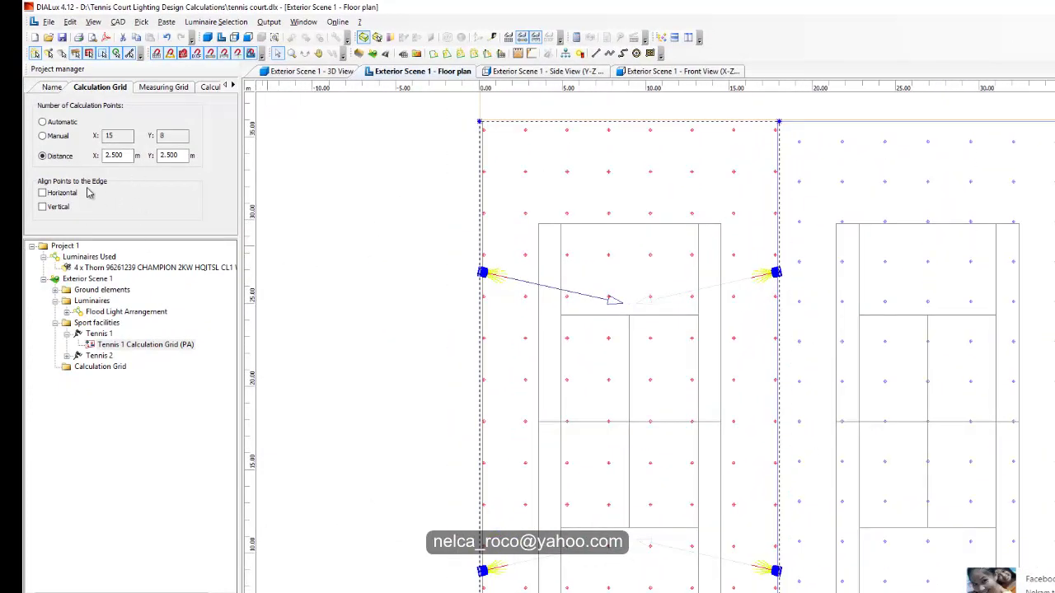
left_click(164, 86)
left_click(211, 87)
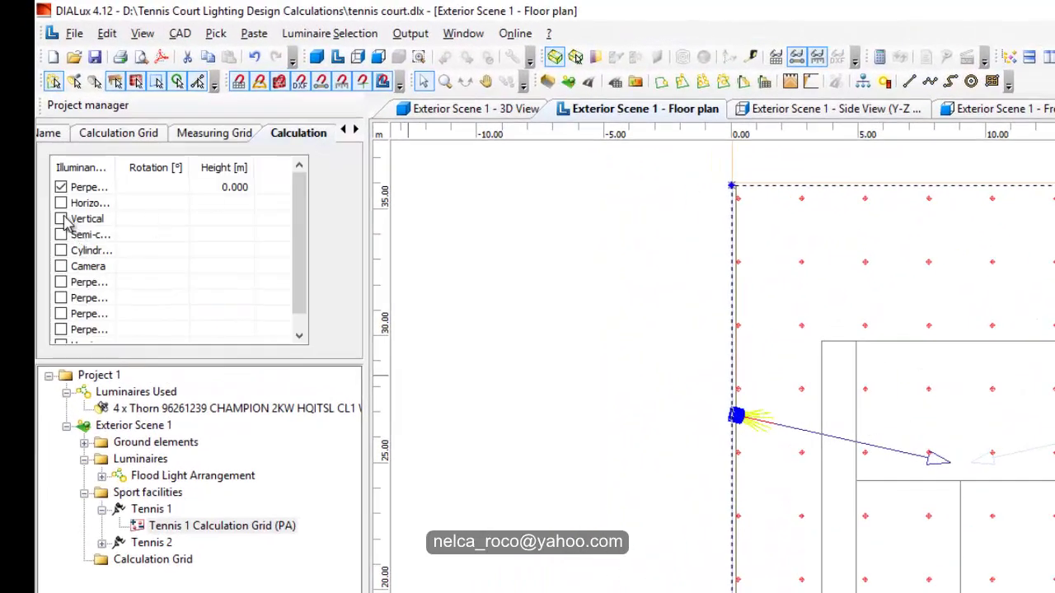
left_click(61, 202)
left_click(60, 187)
Turn on the real-time calculation of horizontal illuminance for the Tennis 1 calculation grid
left_click(357, 130)
left_click(323, 133)
left_click(356, 130)
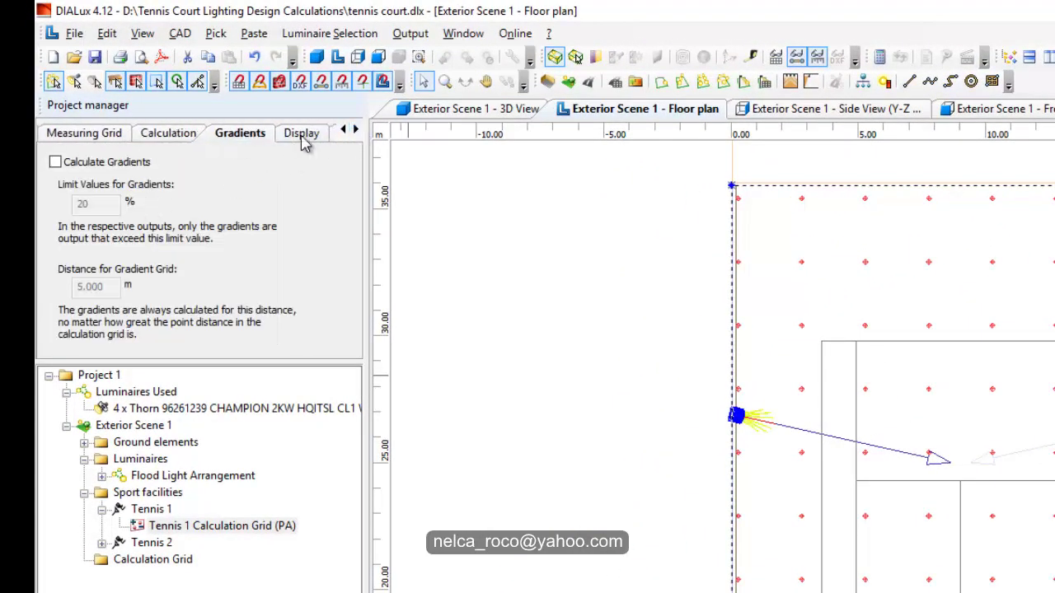
left_click(303, 144)
left_click(64, 220)
left_click(356, 131)
left_click(301, 142)
left_click(64, 202)
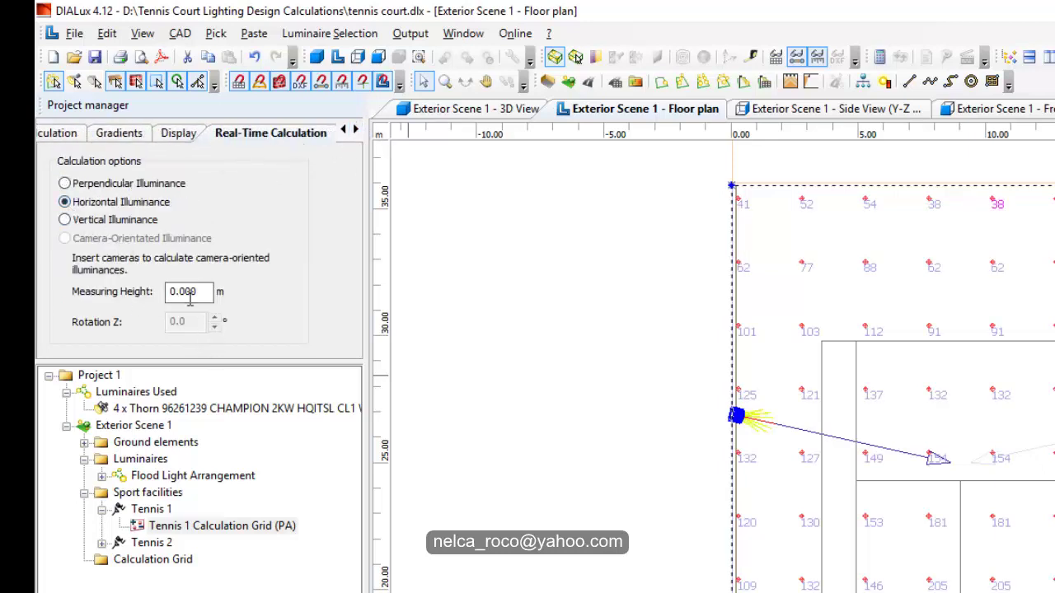
left_click(201, 293)
Compare the real-time illuminance summary for Tennis 1 with the Class III outdoor tennis requirement in the Thorn Handbook in Adobe Acrobat Reader
scroll(589, 318, "down", 8)
scroll(751, 366, "up", 2, "ctrl")
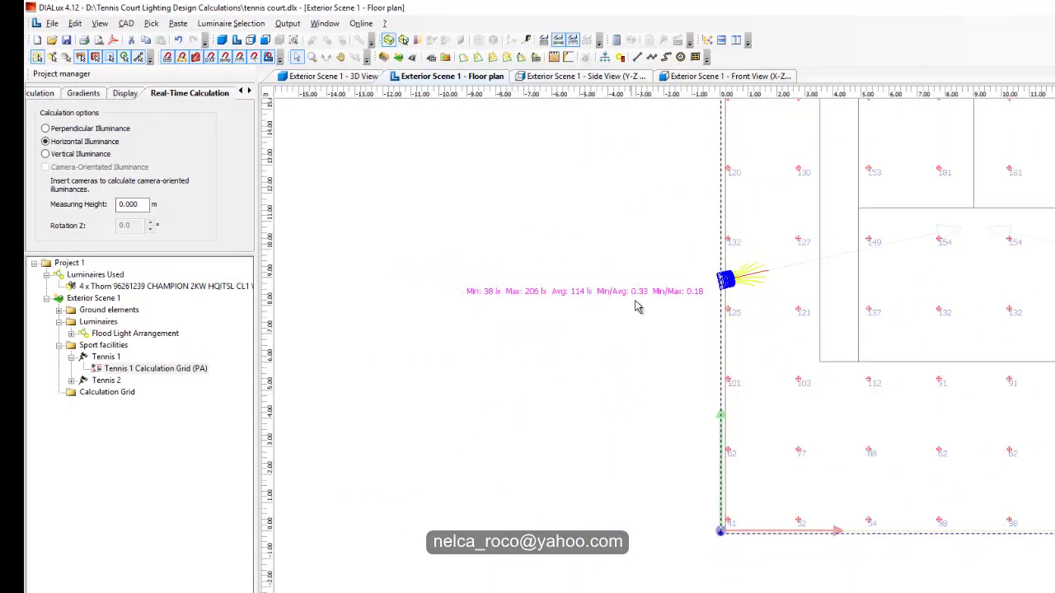
middle_click_drag(635, 302, 669, 383)
scroll(552, 376, "up", 2)
scroll(670, 387, "down", 1)
scroll(743, 412, "down", 2)
middle_click_drag(743, 413, 613, 409)
scroll(613, 410, "up", 3)
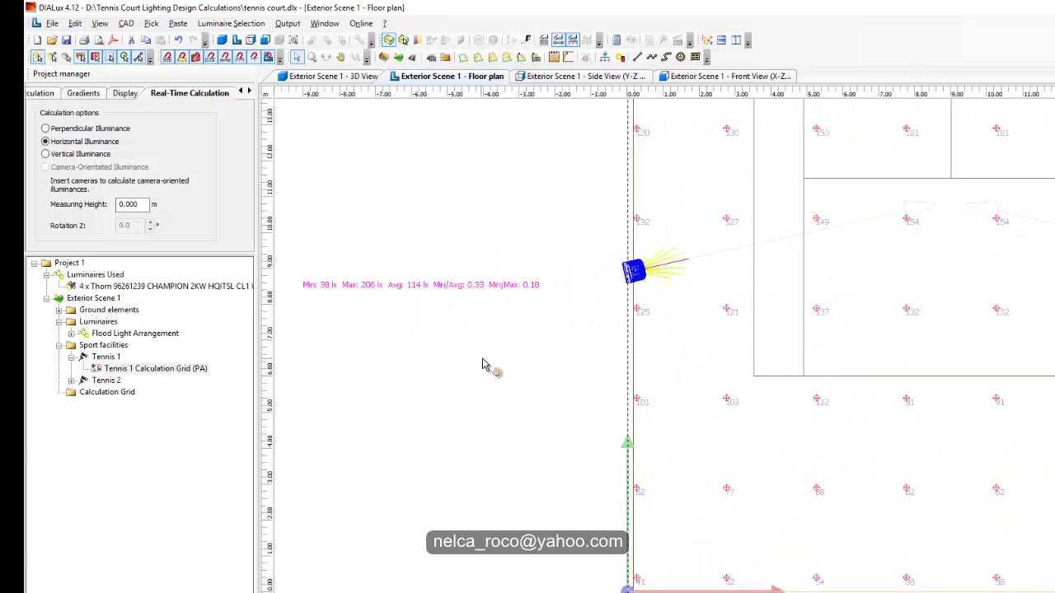
middle_click_drag(416, 378, 467, 381)
scroll(404, 300, "up", 1)
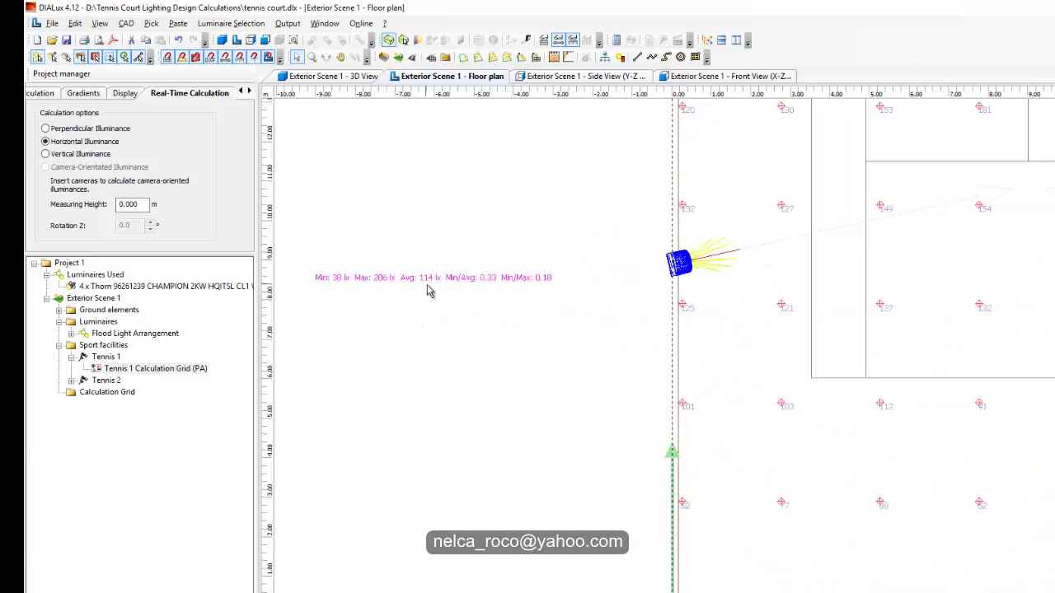
middle_click_drag(486, 292, 486, 337)
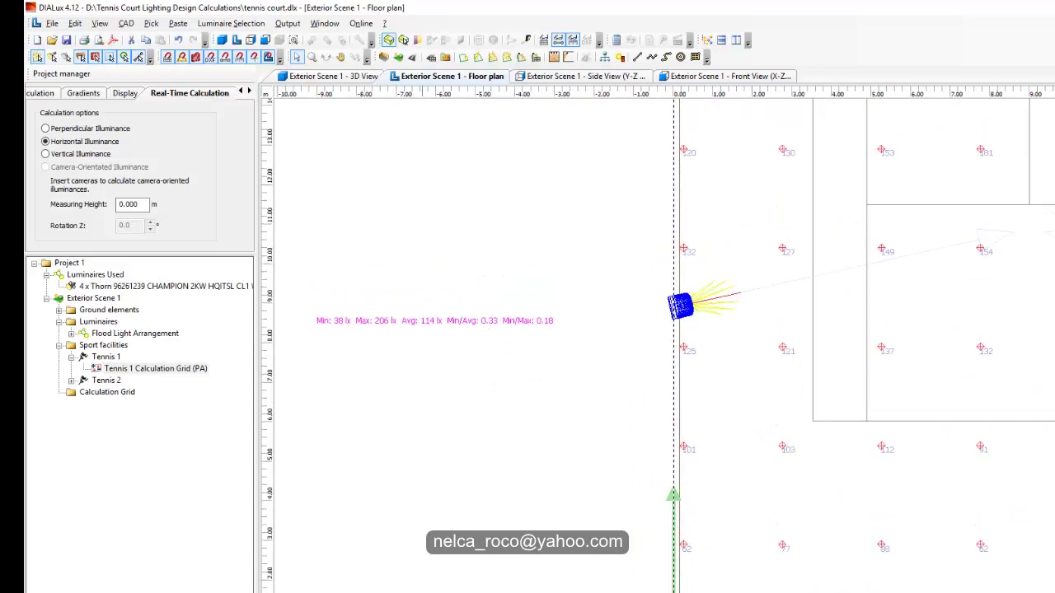
key("alt+Tab")
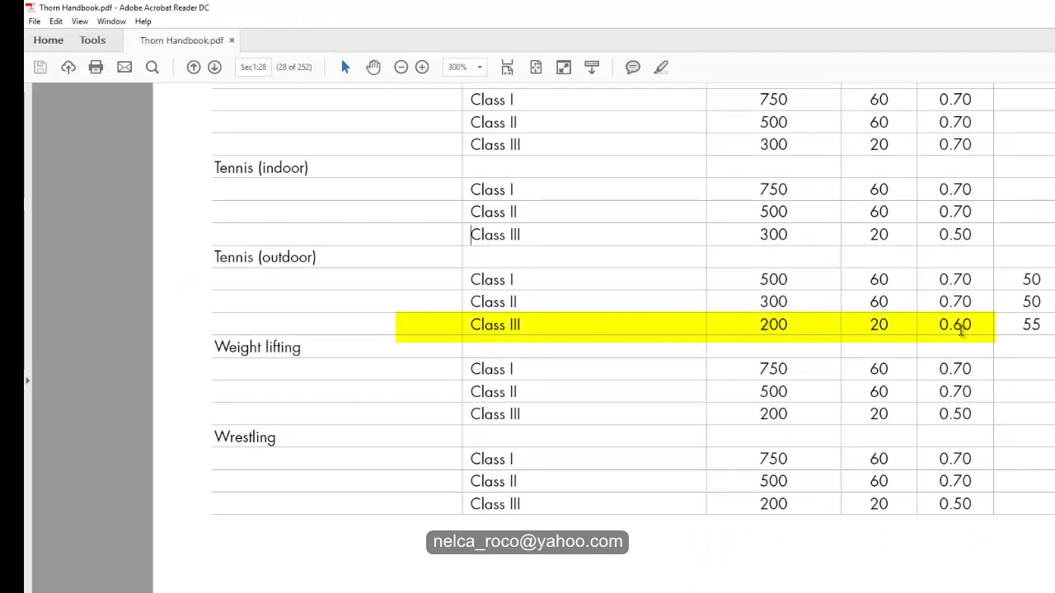
key("alt+Tab")
Examine how the horizontal illuminance is distributed over the Tennis 1 grid in the DIALux floor plan
middle_click_drag(523, 334, 471, 329)
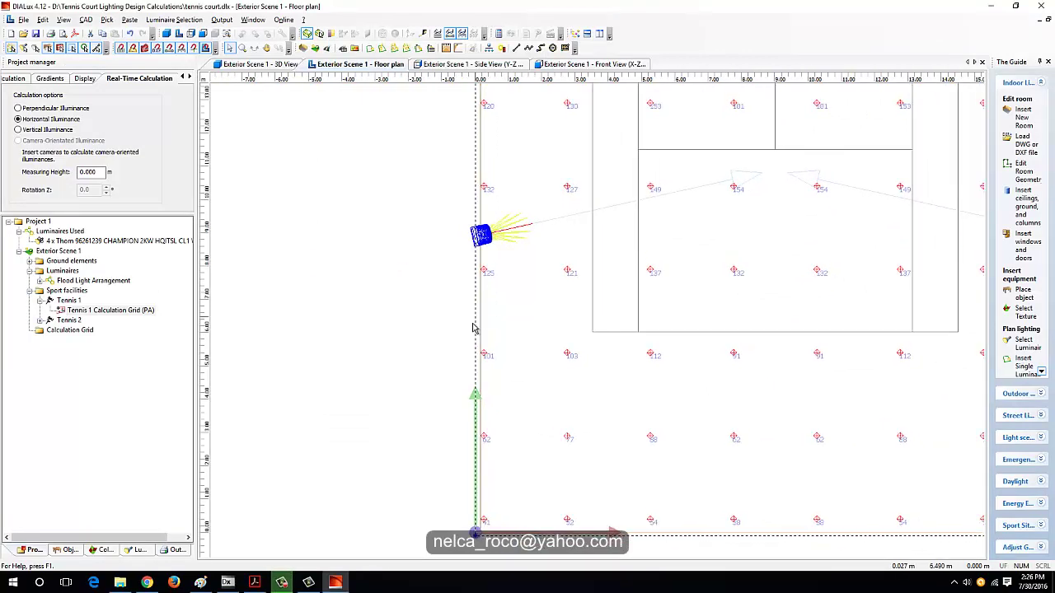
scroll(462, 331, "down", 2)
scroll(416, 307, "up", 2)
middle_click_drag(415, 307, 487, 331)
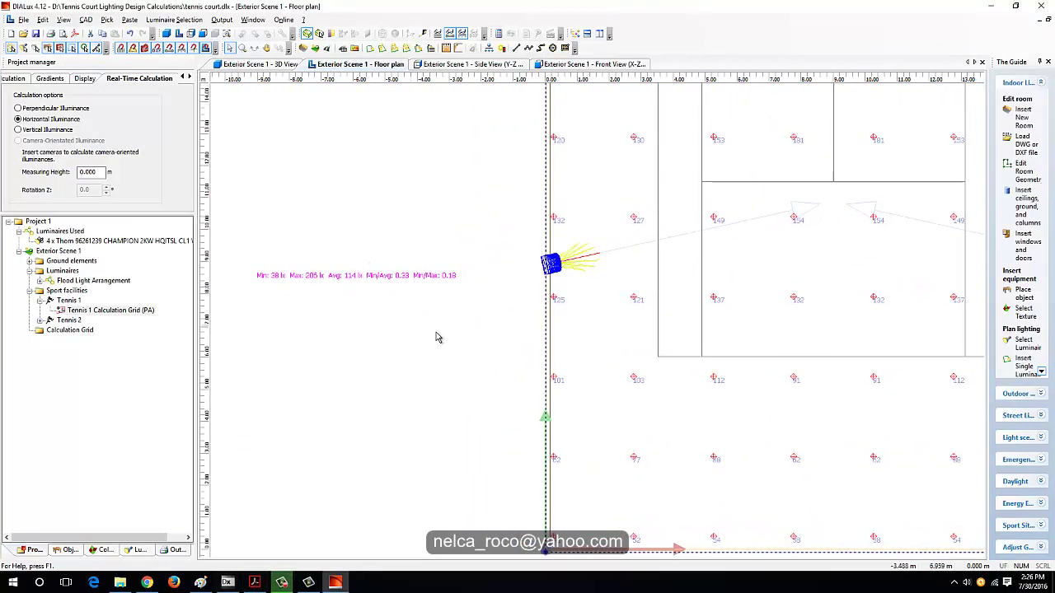
scroll(435, 382, "down", 3)
scroll(428, 286, "up", 5)
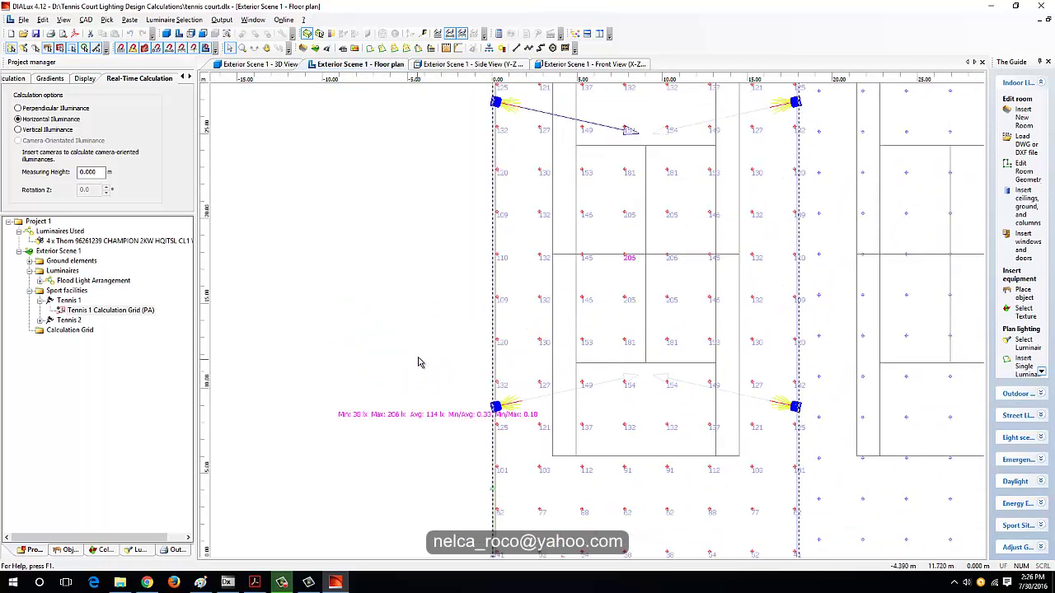
scroll(465, 237, "up", 1)
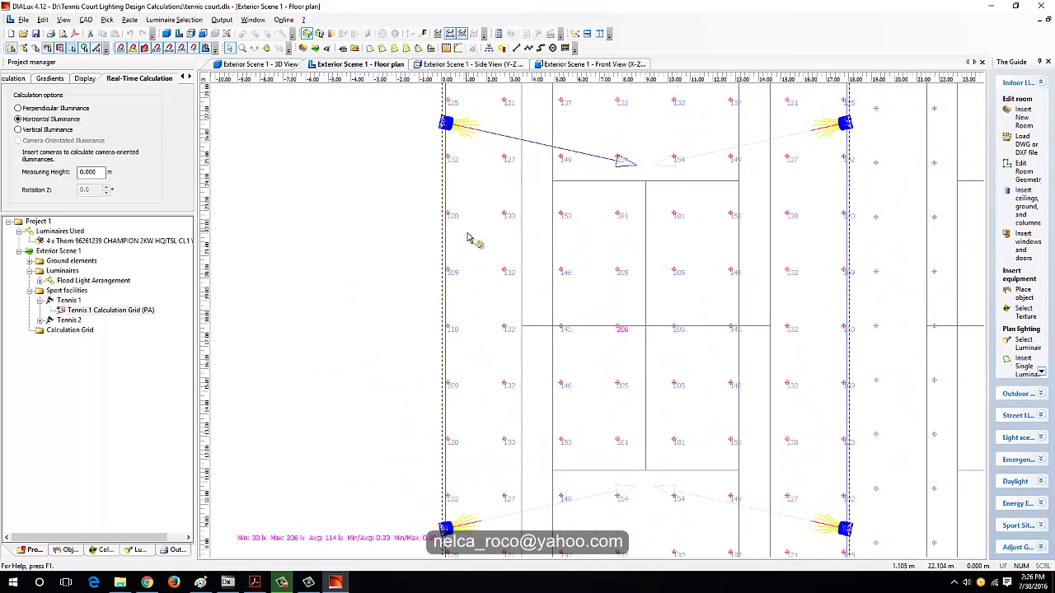
middle_click_drag(468, 241, 517, 230)
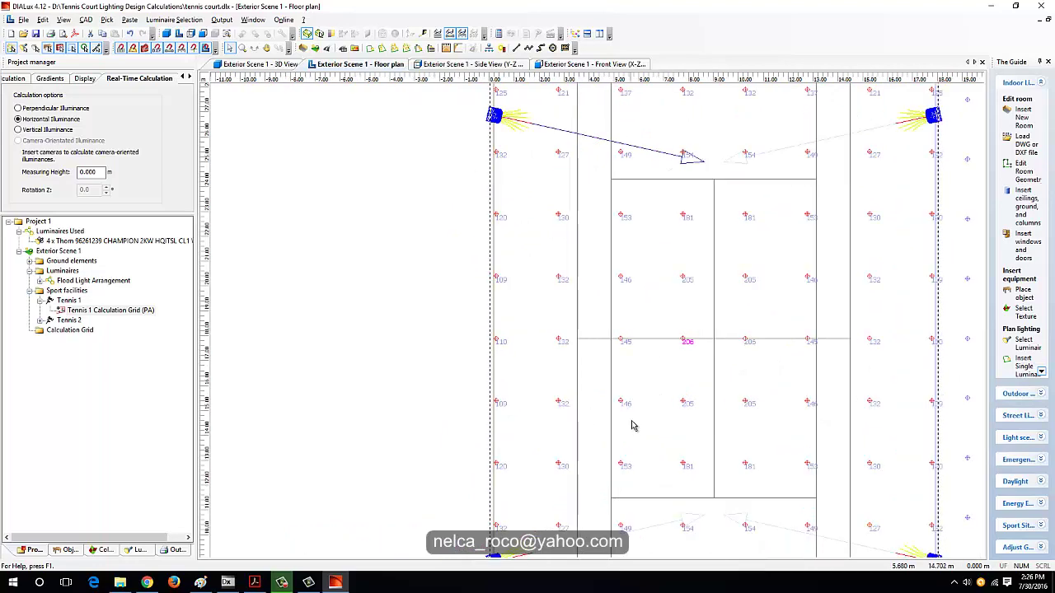
scroll(632, 423, "down", 4)
scroll(627, 206, "up", 8)
scroll(674, 168, "up", 2)
scroll(683, 202, "down", 5)
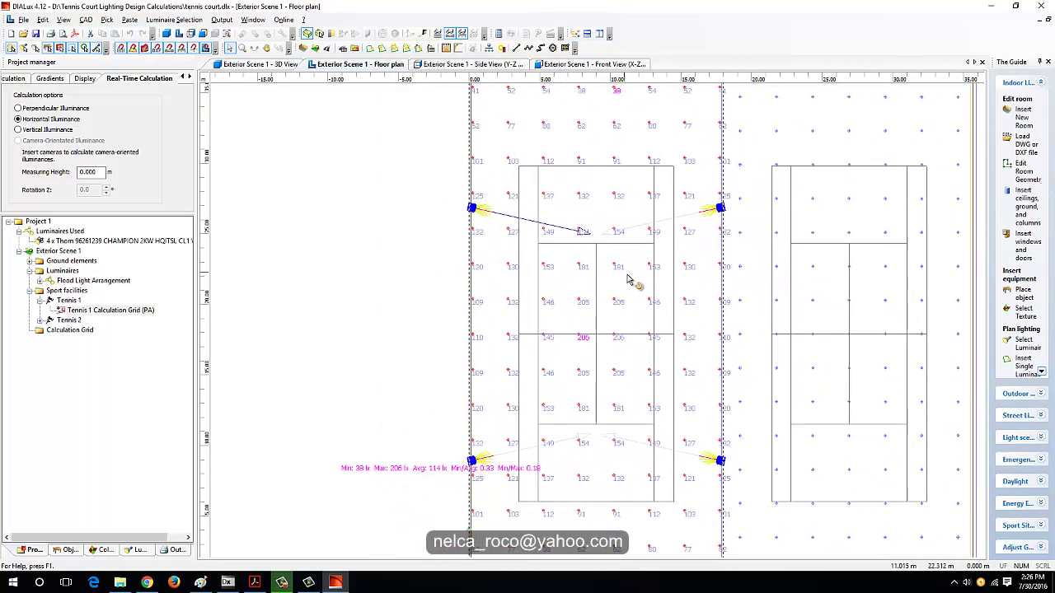
scroll(631, 283, "up", 3)
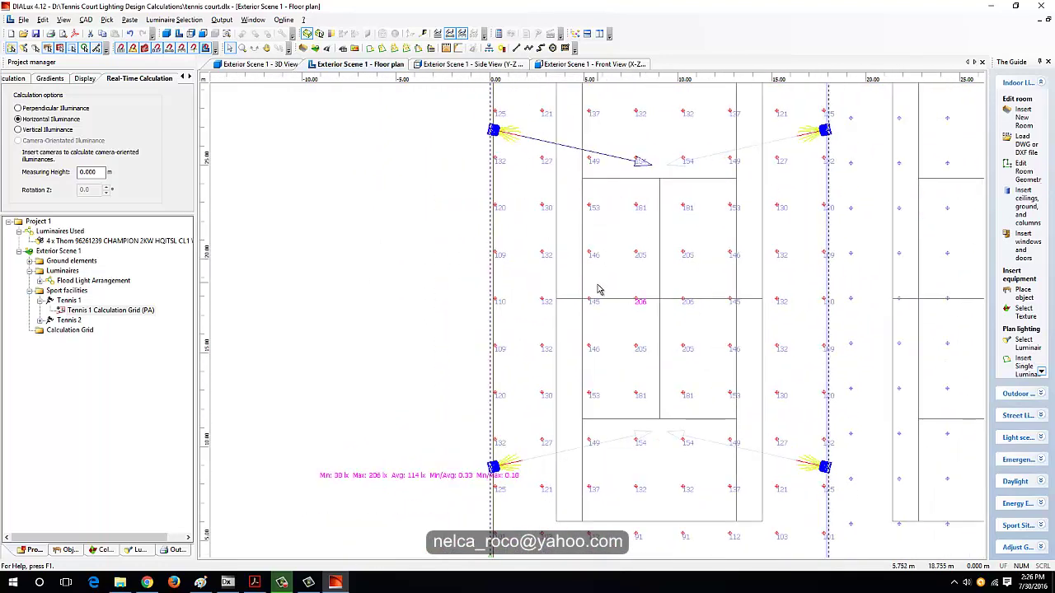
Move the first floodlight towards the court's far end to about Y 29.4, and its aiming point to about X 8.9, Y 29.2
middle_click_drag(534, 243, 559, 356)
scroll(525, 285, "up", 4)
scroll(532, 293, "down", 4)
middle_click_drag(642, 162, 631, 207)
scroll(627, 216, "up", 2)
scroll(549, 306, "down", 2)
middle_click_drag(511, 341, 536, 309)
scroll(530, 313, "up", 1)
right_click(479, 292)
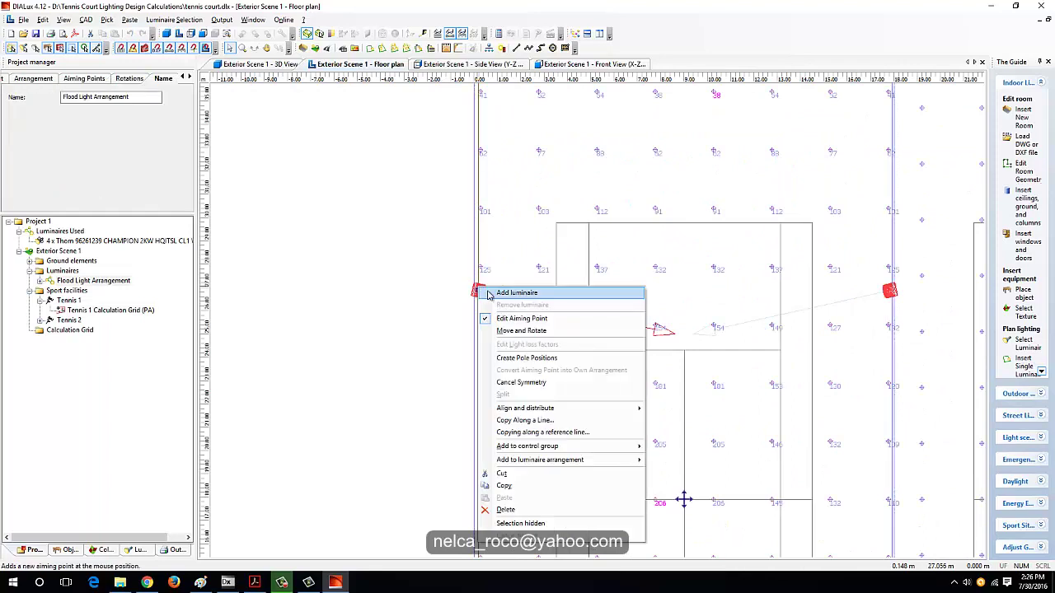
key("Escape")
left_click(479, 294)
left_click_drag(481, 293, 498, 254)
left_click_drag(681, 336, 690, 244)
Read the minimum, maximum, average and uniformity results for the moved floodlights in the floor plan
middle_click_drag(645, 344, 666, 120)
middle_click_drag(623, 310, 651, 354)
scroll(650, 353, "down", 3)
scroll(644, 306, "down", 1)
middle_click_drag(644, 306, 648, 341)
scroll(610, 284, "up", 1)
middle_click_drag(427, 557, 536, 244)
scroll(478, 474, "up", 4)
scroll(559, 231, "up", 1)
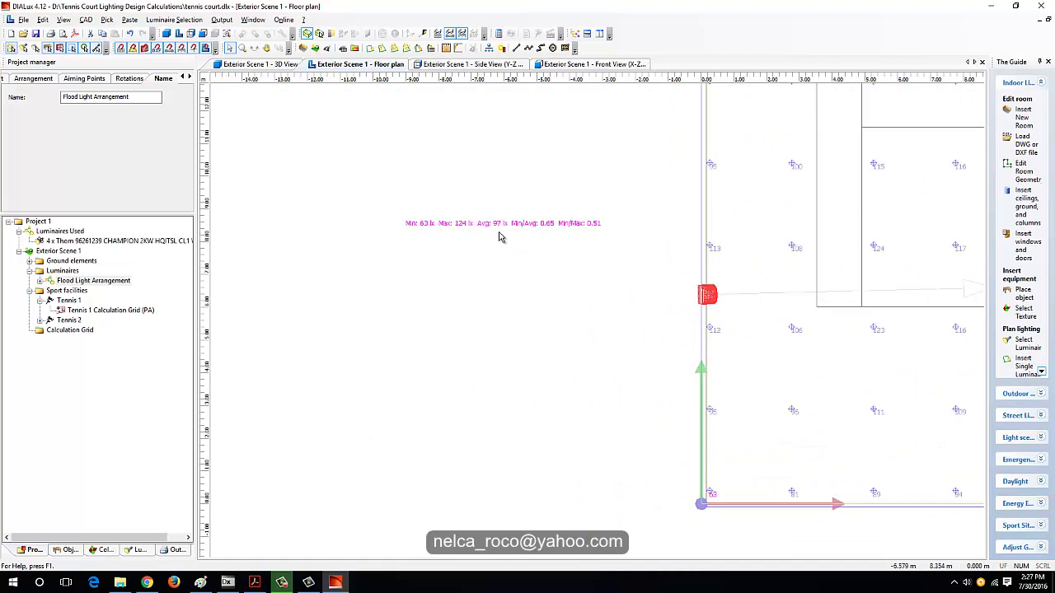
Examine the individual illuminance values across the Tennis 1 grid with the moved floodlights
middle_click_drag(625, 247, 567, 312)
scroll(567, 312, "down", 2)
middle_click_drag(820, 224, 660, 265)
middle_click_drag(668, 413, 644, 330)
middle_click_drag(620, 209, 614, 276)
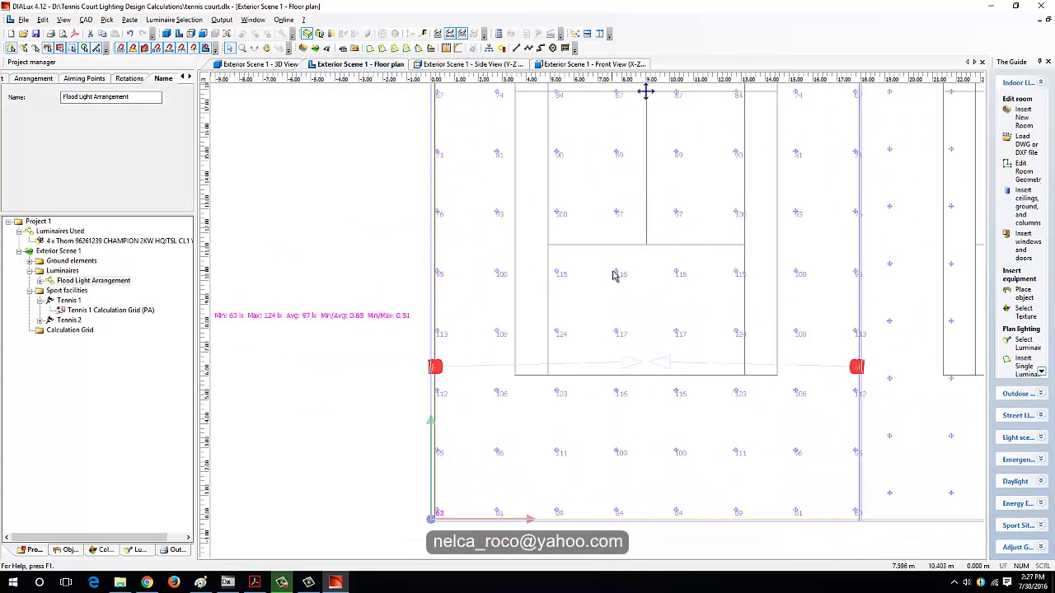
middle_click_drag(442, 346, 464, 318)
scroll(457, 341, "down", 1)
middle_click_drag(617, 271, 656, 220)
scroll(521, 404, "up", 2)
scroll(527, 394, "up", 6)
middle_click_drag(532, 384, 672, 212)
scroll(618, 282, "down", 12)
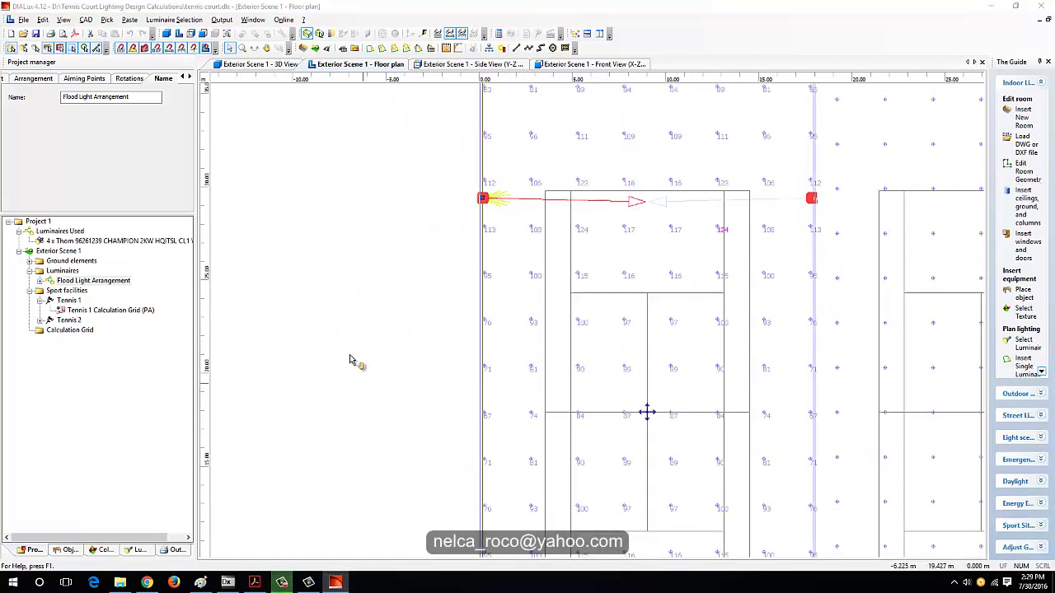
scroll(371, 329, "down", 2)
middle_click_drag(350, 356, 431, 302)
scroll(425, 258, "up", 2)
scroll(493, 200, "up", 1)
Check the floodlights in the side and front views, and set the beam angle to X 0°, Y -10°, Z 90°
left_click(515, 64)
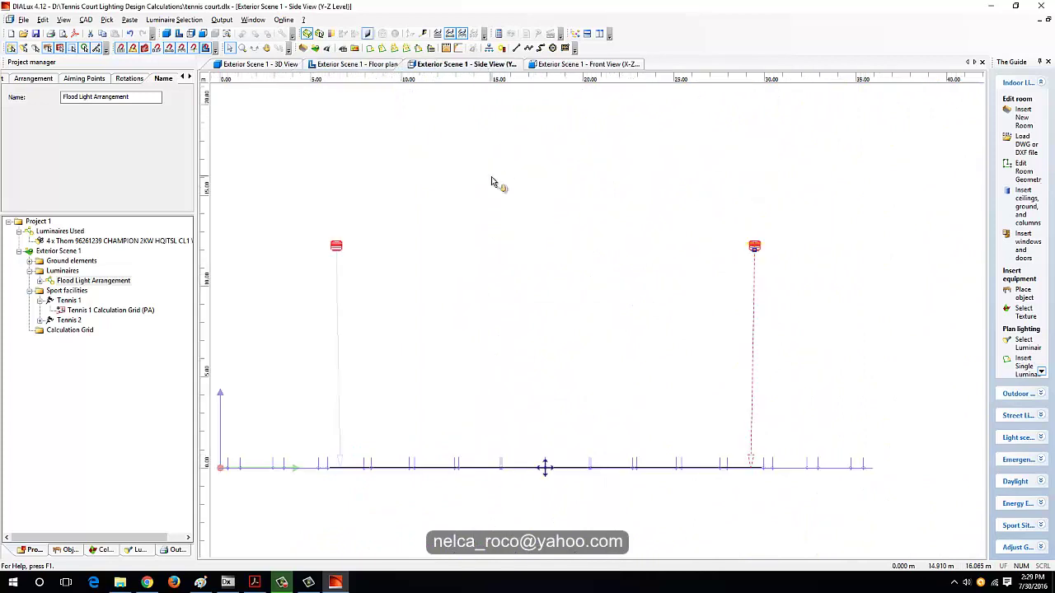
left_click(587, 65)
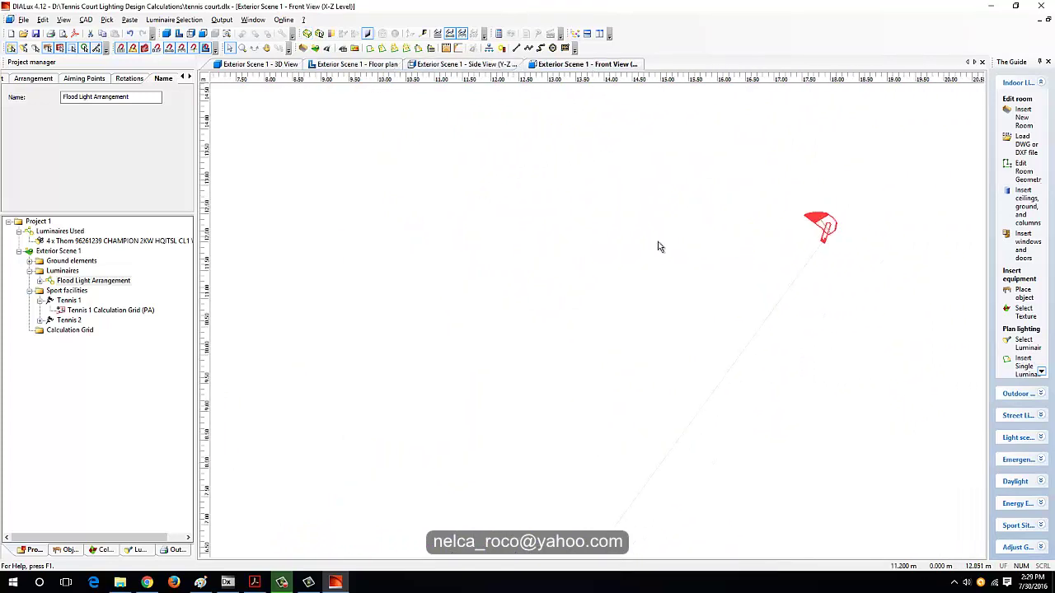
middle_click_drag(824, 259, 570, 311)
scroll(569, 311, "up", 1)
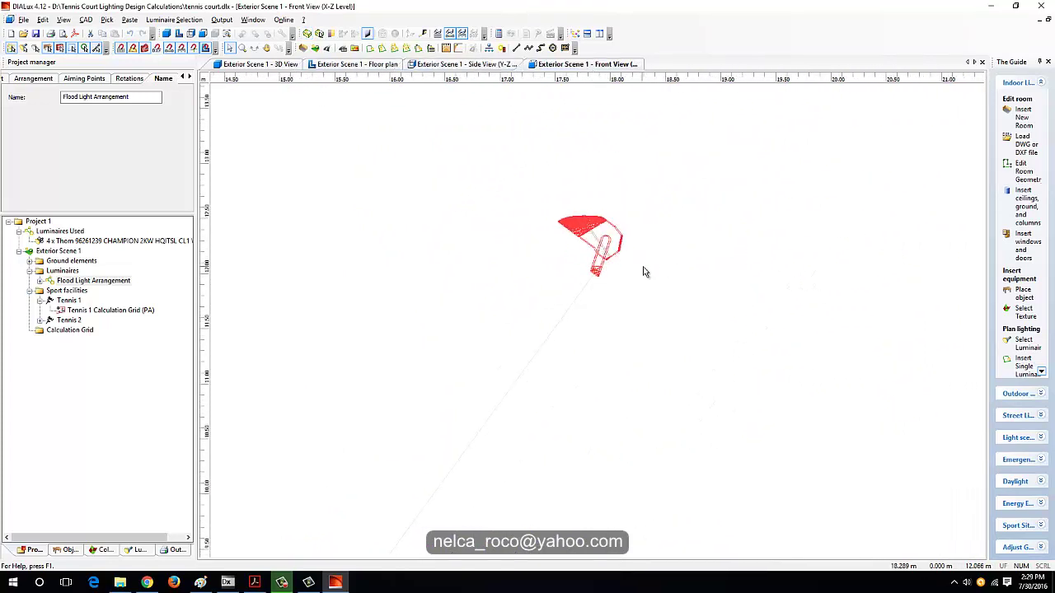
left_click(645, 272)
right_click(616, 245)
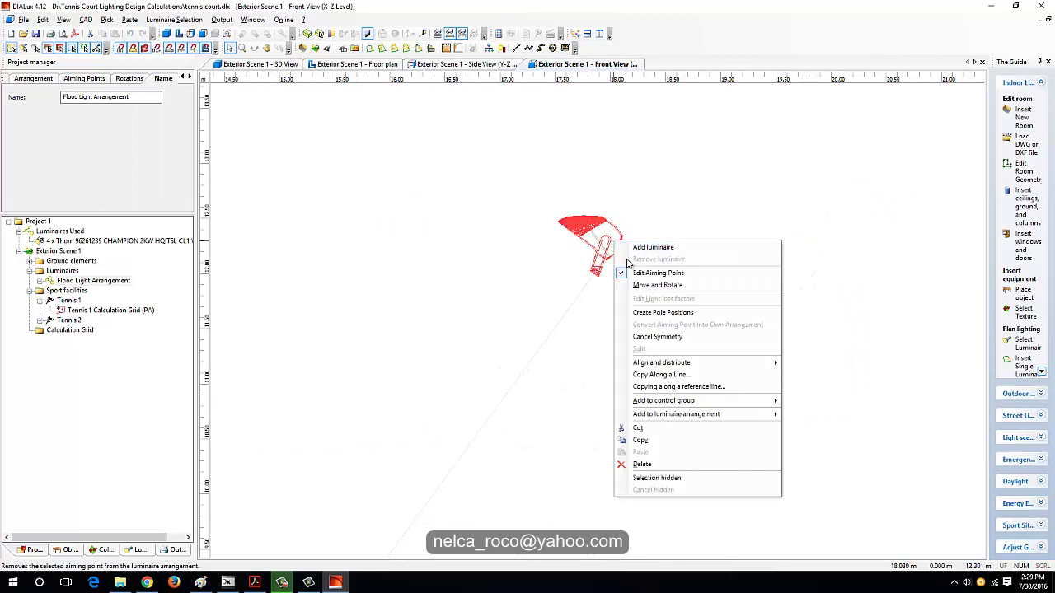
left_click(105, 82)
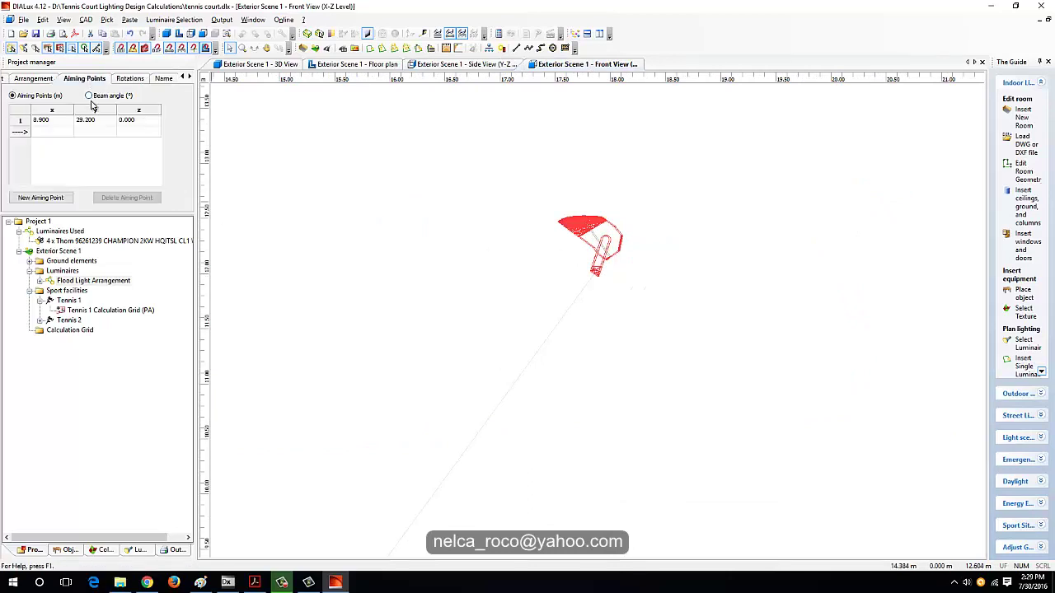
left_click(51, 122)
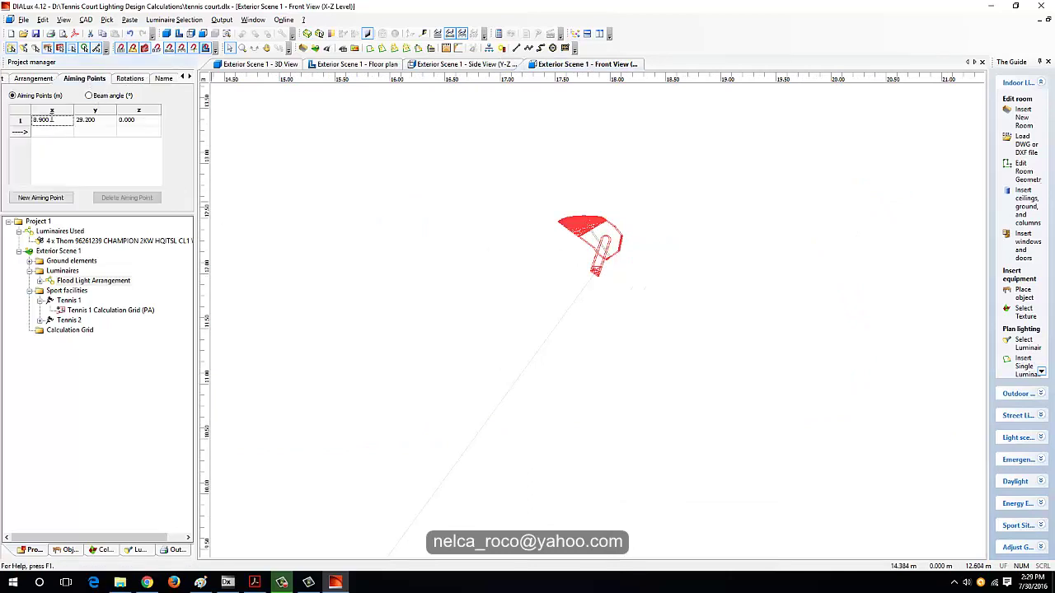
type("0")
key("Return")
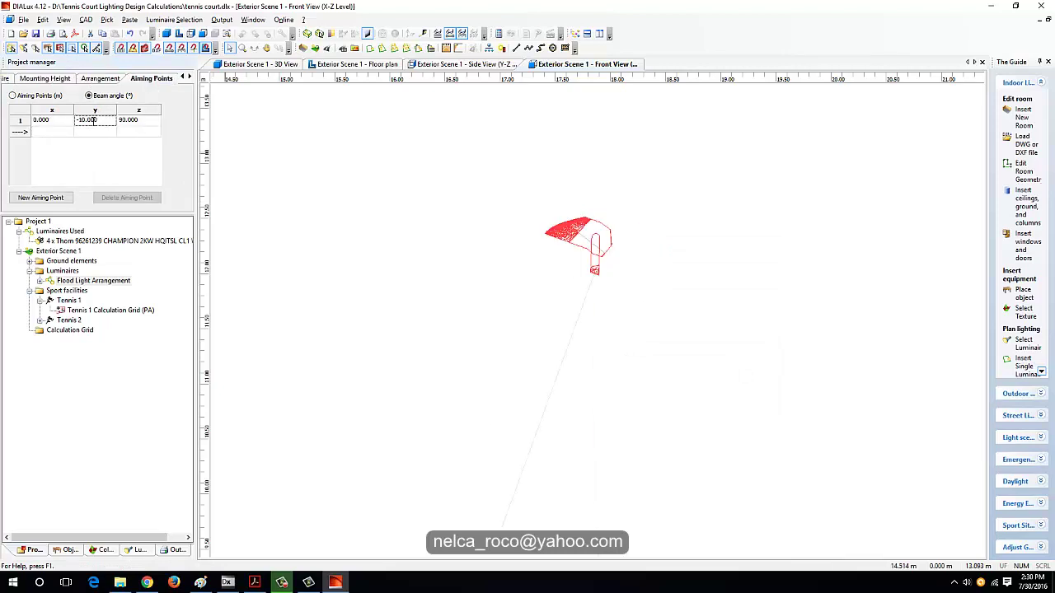
key("Return")
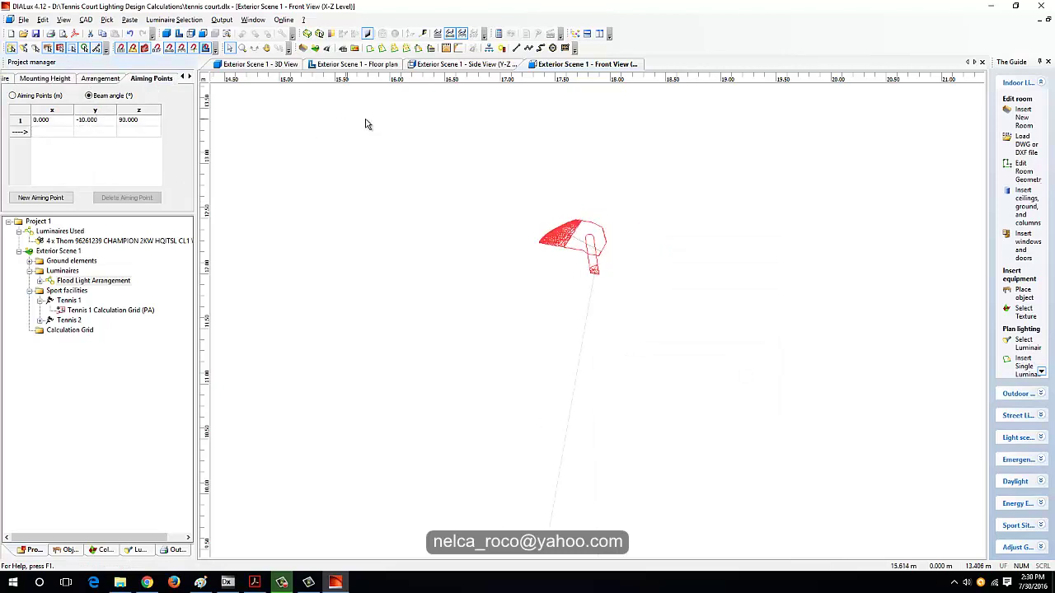
Examine the effect of the new beam angle in the floor plan, front view and 3D view
left_click(360, 65)
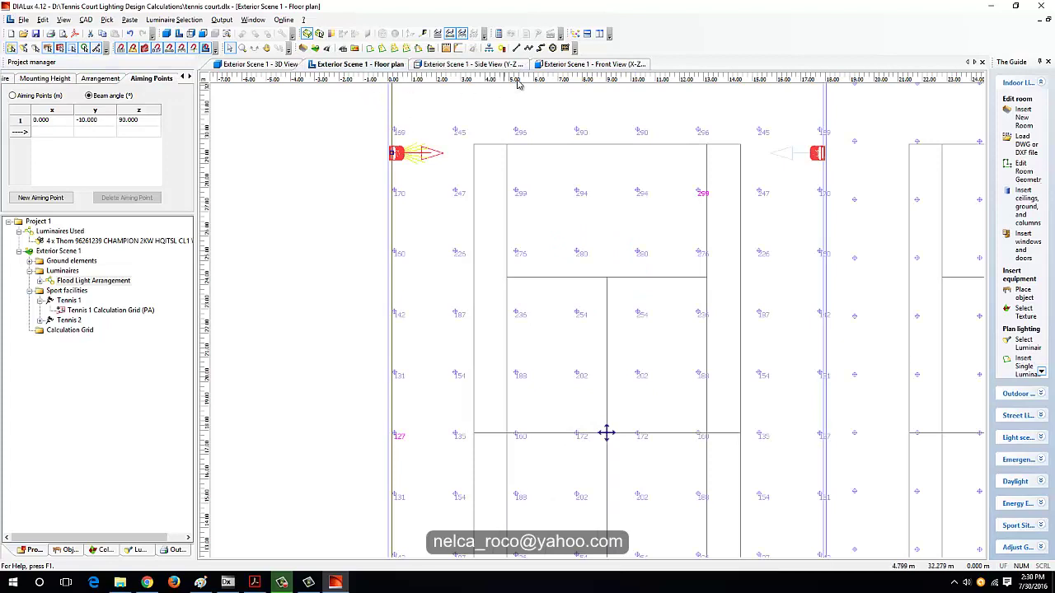
left_click(548, 65)
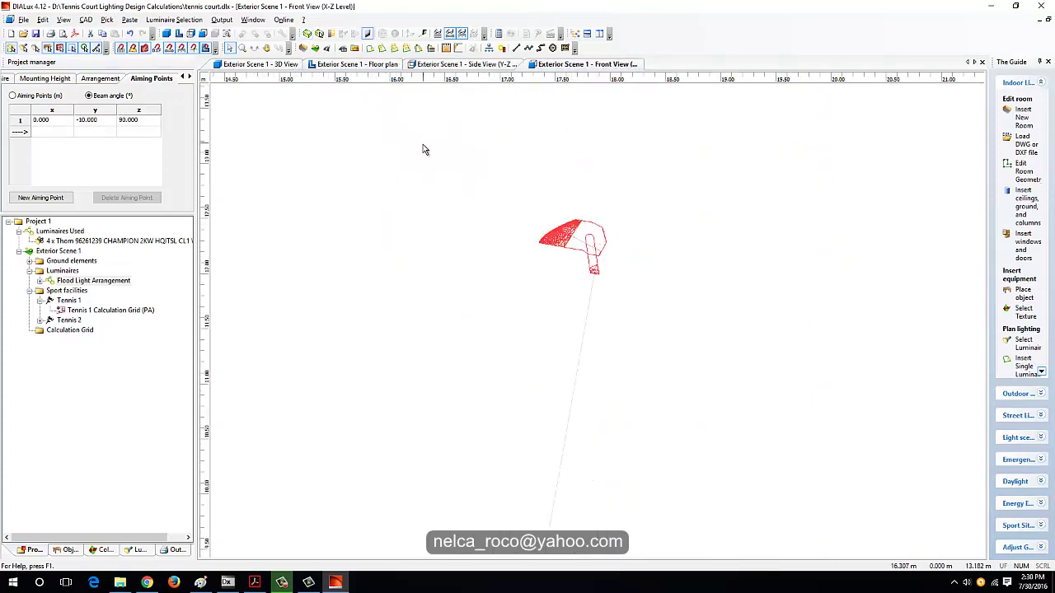
left_click(266, 65)
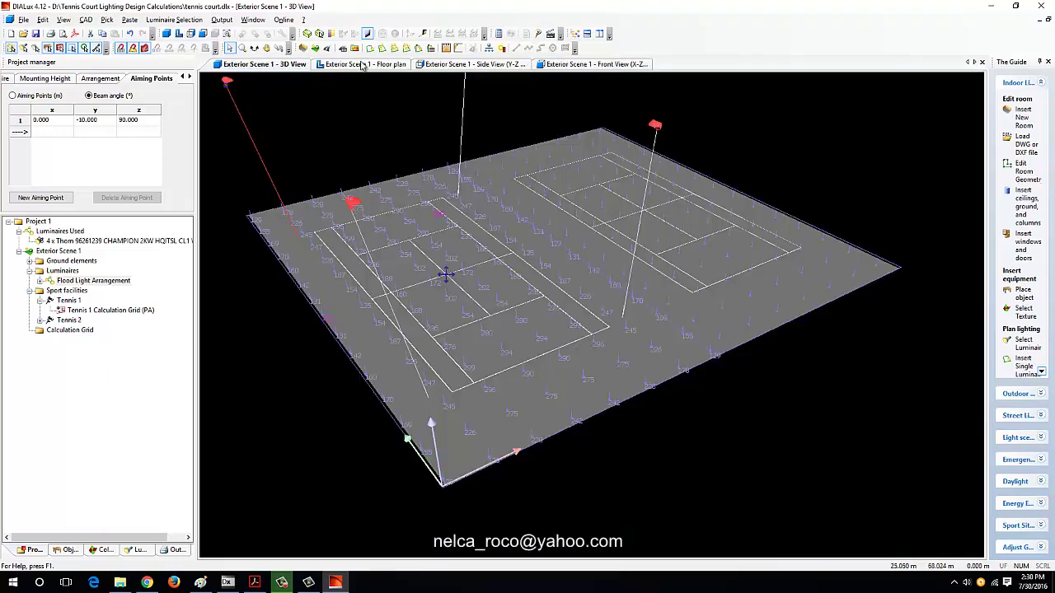
middle_click_drag(371, 104, 397, 142)
left_click(394, 236)
left_click(395, 169)
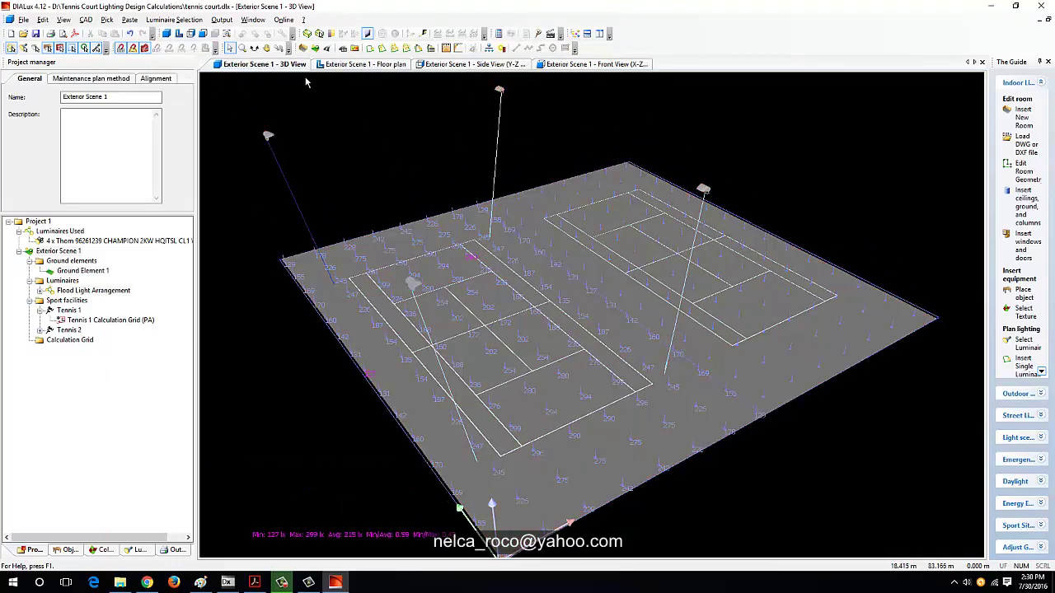
left_click_drag(293, 109, 363, 208)
Set the floodlight arrangement's mounting height to 10 m
left_click(230, 47)
left_click(379, 157)
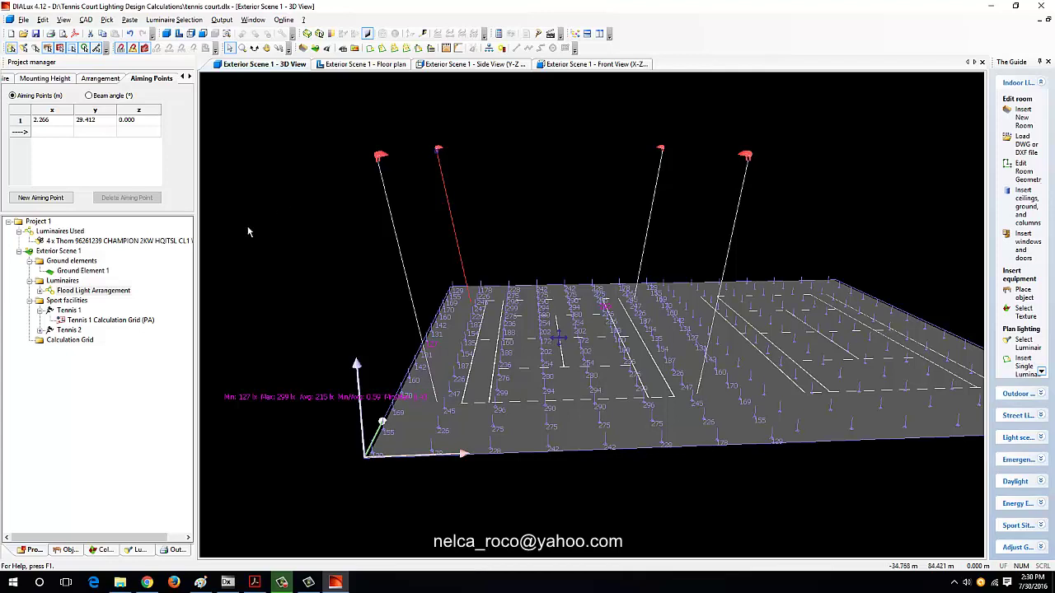
left_click(33, 79)
left_click(99, 130)
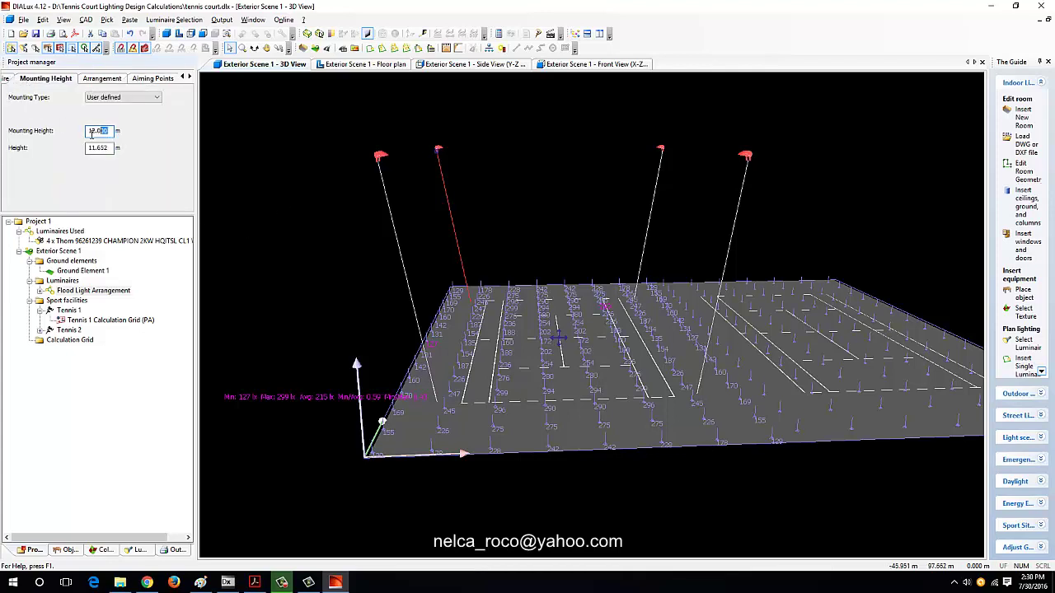
key("Return")
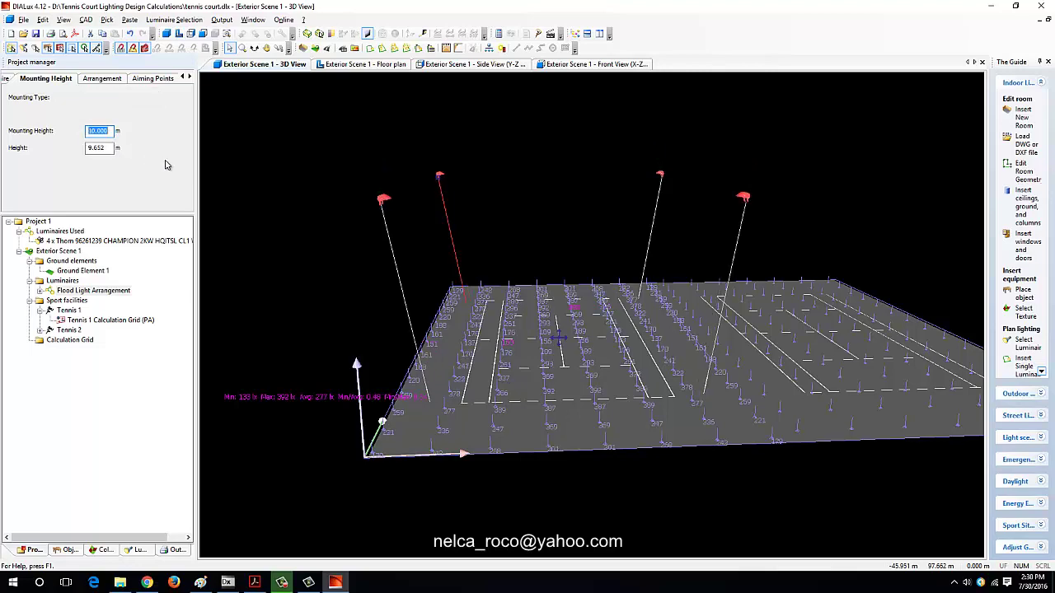
Examine the illuminance values across the Tennis 1 grid in the floor plan with the 10 m mounting height
left_click(359, 66)
scroll(403, 183, "down", 2)
middle_click_drag(391, 483, 398, 323)
scroll(487, 323, "up", 2)
scroll(461, 320, "down", 1)
middle_click_drag(438, 366, 409, 397)
scroll(434, 362, "down", 2)
middle_click_drag(483, 134, 455, 212)
scroll(450, 220, "up", 2)
middle_click_drag(440, 271, 478, 228)
scroll(475, 253, "down", 2)
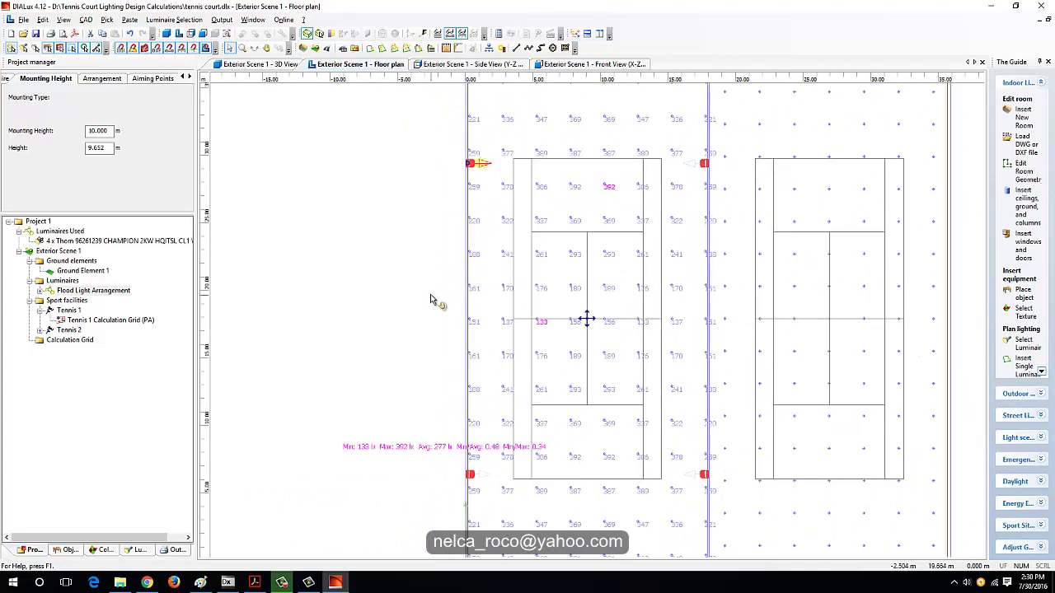
middle_click_drag(426, 297, 422, 268)
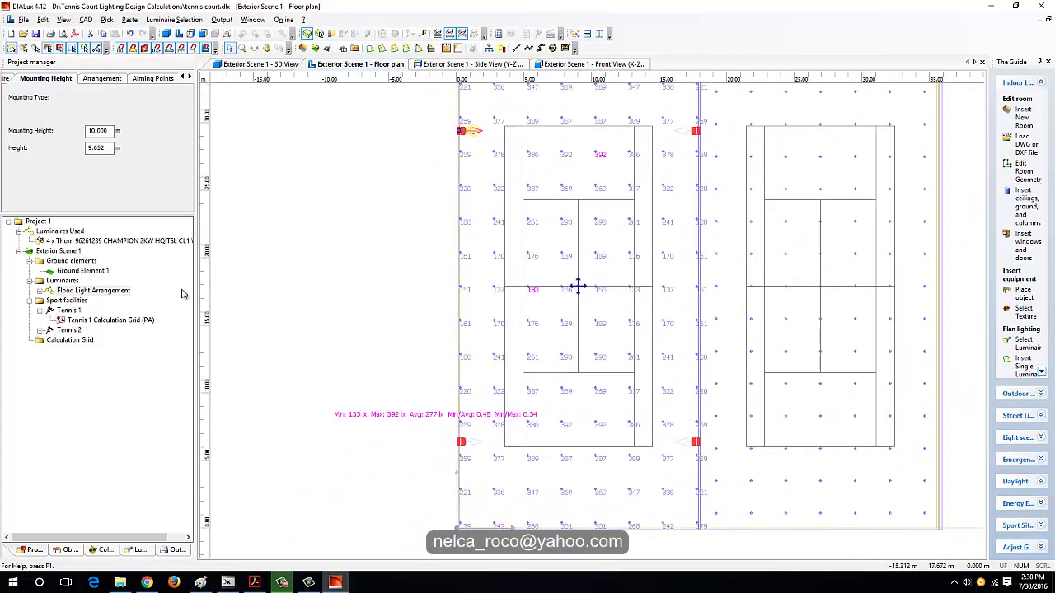
Set the floodlight arrangement's mounting height to 12 m and check the Tennis 1 illuminance and uniformity summary in the floor plan
double_click(112, 132)
type("12")
key("Return")
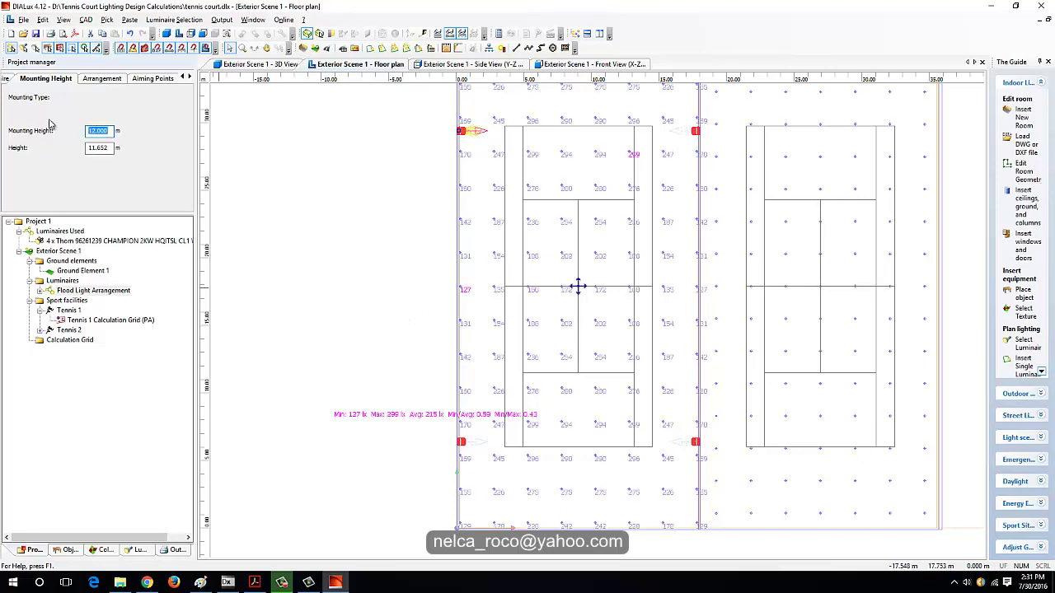
middle_click_drag(369, 157, 506, 393)
scroll(506, 392, "up", 2)
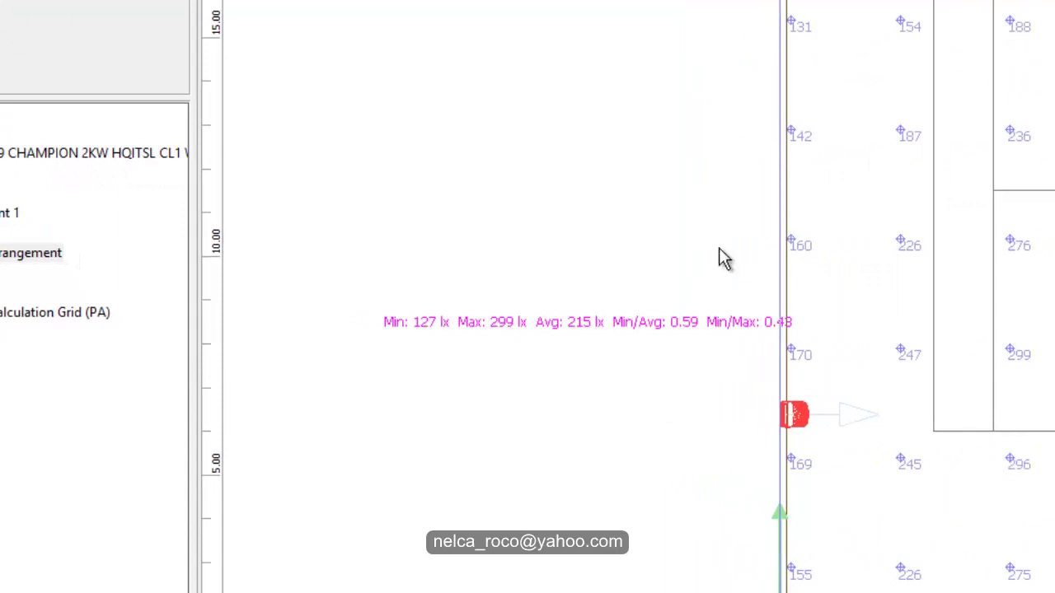
middle_click_drag(730, 200, 679, 272)
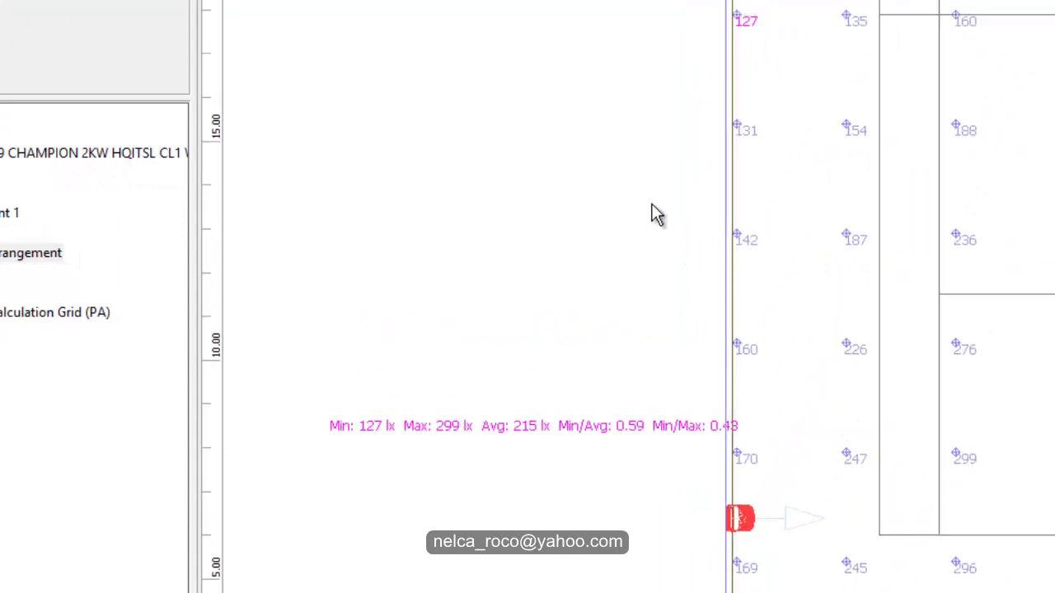
middle_click_drag(648, 174, 591, 231)
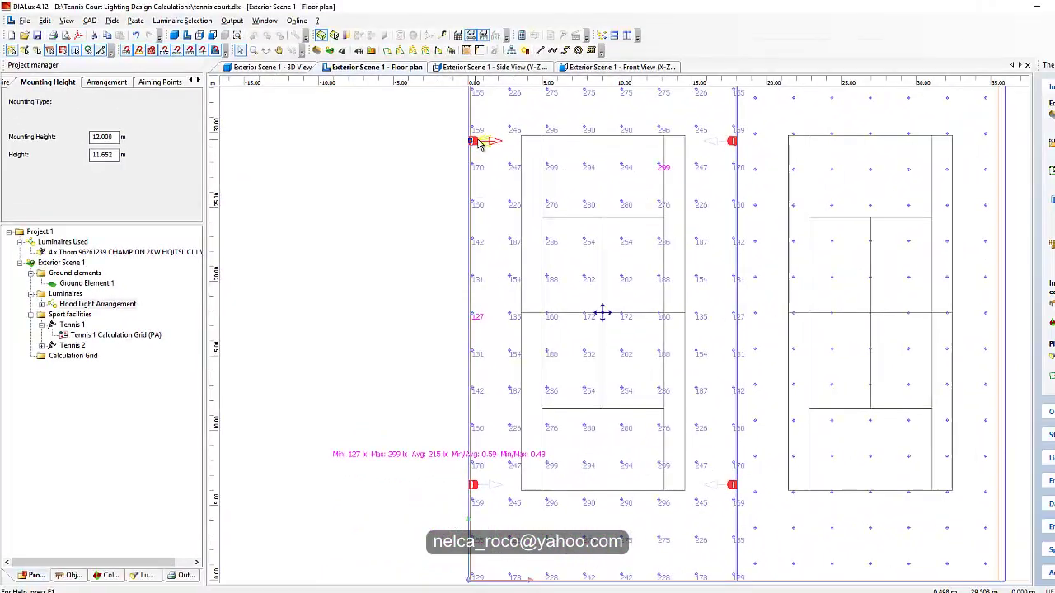
Show the floodlight arrangement's beam angle settings and examine the illuminance values across Tennis 1
left_click(553, 80)
middle_click_drag(659, 255, 626, 357)
scroll(633, 265, "up", 1)
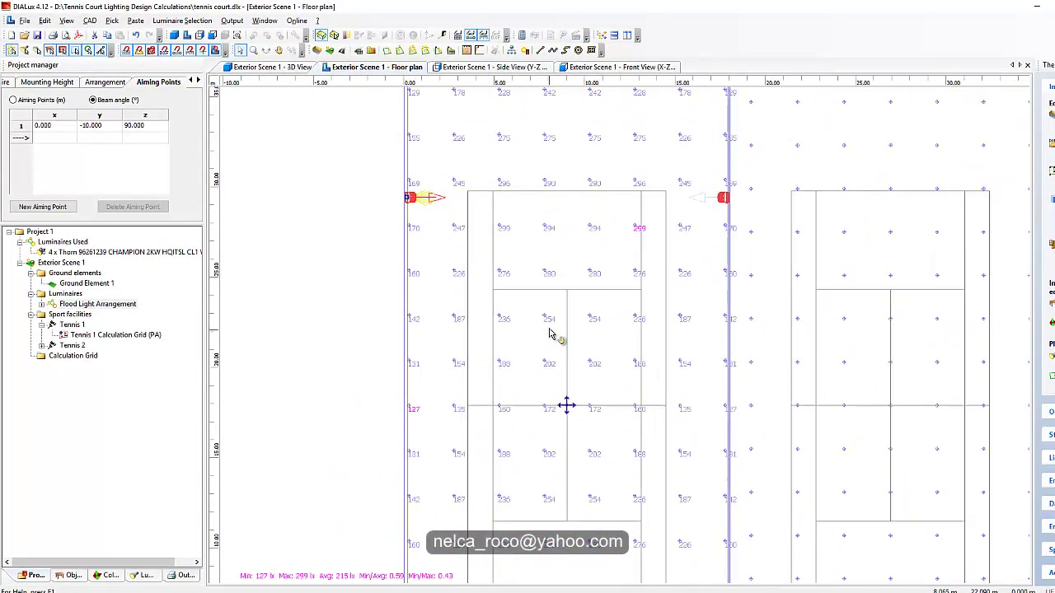
middle_click_drag(543, 344, 619, 231)
scroll(483, 286, "up", 1)
scroll(478, 305, "down", 1)
scroll(483, 309, "down", 1)
middle_click_drag(529, 270, 538, 360)
Try moving the floodlights slightly along the court's side toward the net line, and check the Tennis 1 grid results
scroll(518, 194, "up", 5)
middle_click_drag(443, 143, 427, 245)
scroll(474, 282, "up", 1)
left_click(426, 240)
left_click_drag(426, 245, 426, 259)
middle_click_drag(395, 377, 420, 186)
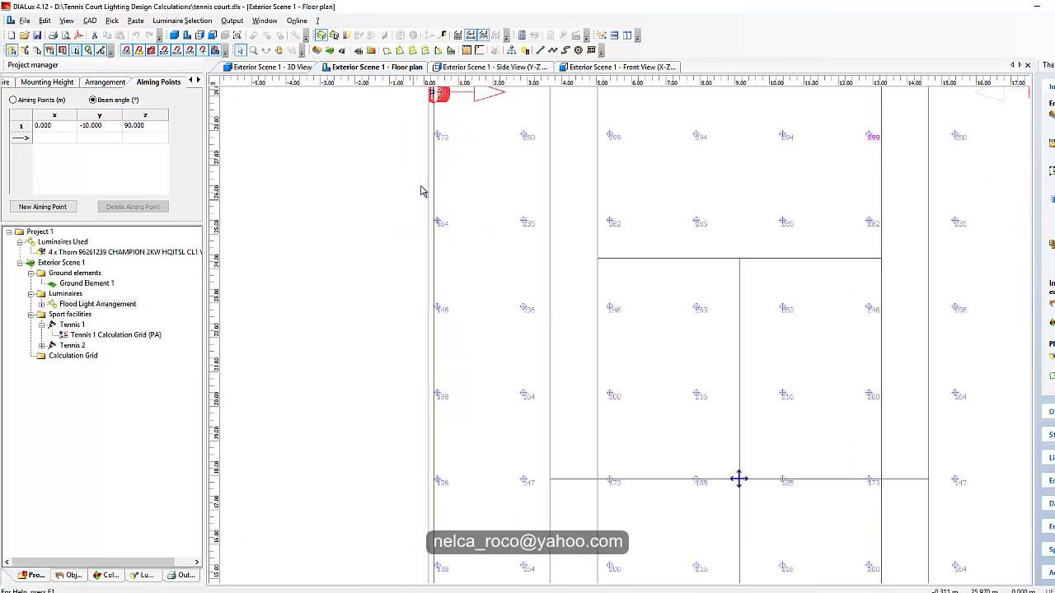
scroll(456, 329, "down", 2)
middle_click_drag(478, 425, 533, 165)
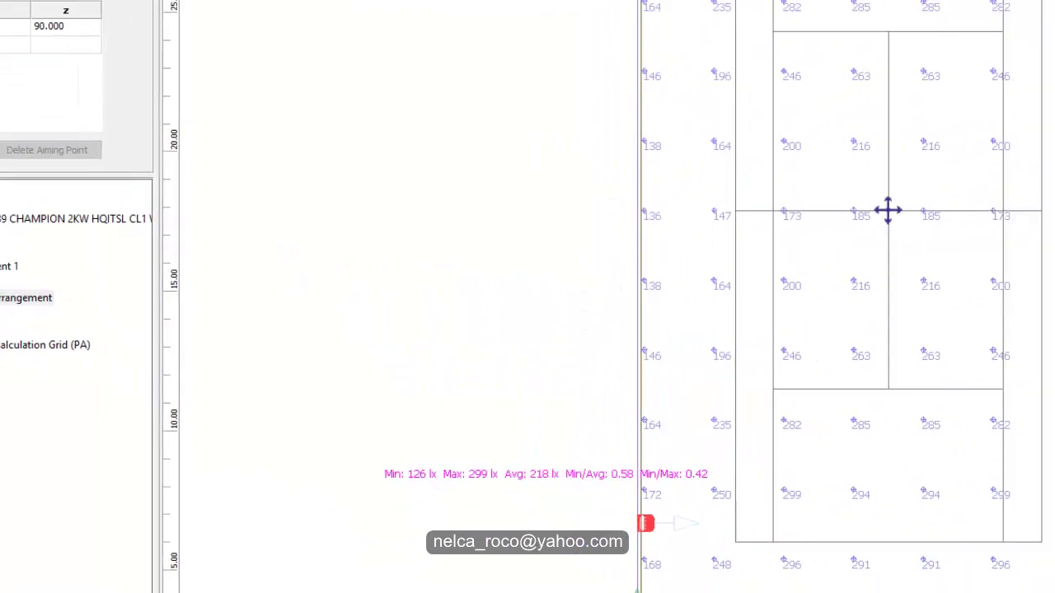
left_click(436, 177)
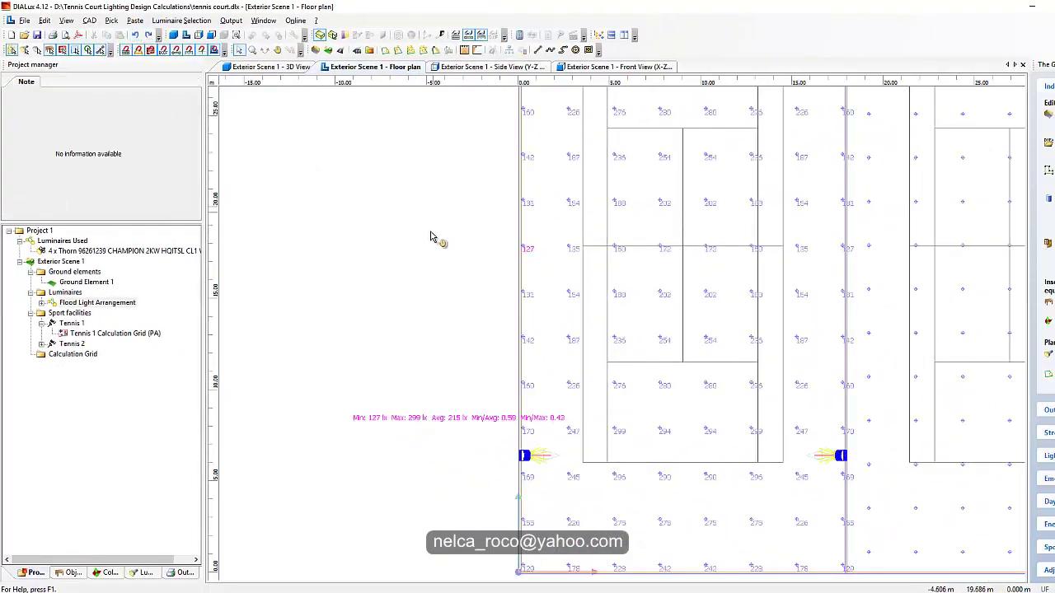
Reselect the floodlight arrangement in the floor plan and set its Y beam angle to -9°
middle_click_drag(423, 271, 403, 376)
middle_click_drag(508, 177, 518, 135)
left_click(519, 111)
left_click(95, 130)
left_click(100, 126)
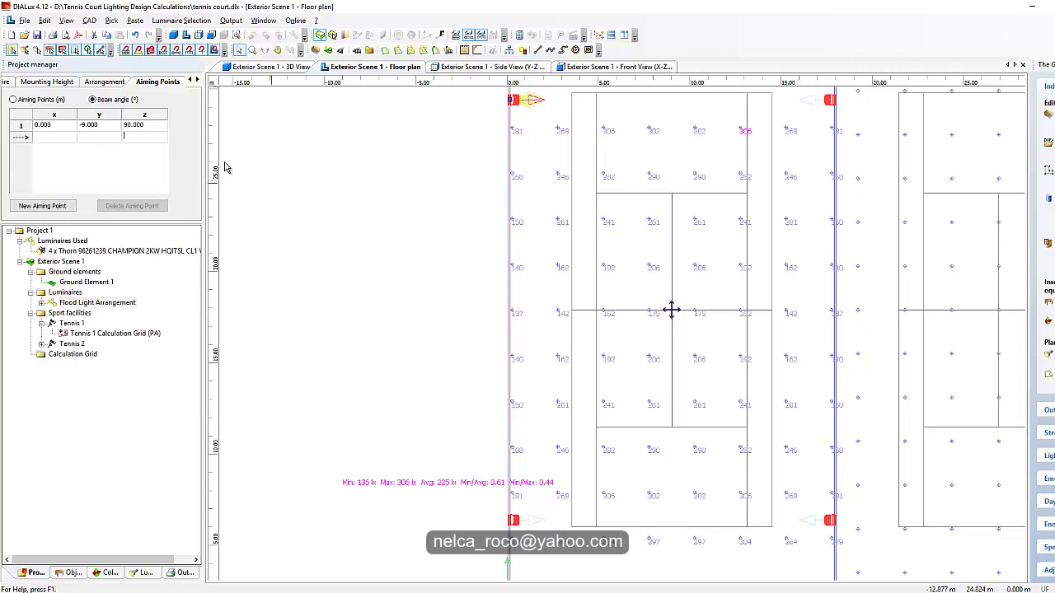
Set the floodlight arrangement's Y beam angle to -5°
left_click(99, 131)
type("-5.000")
key("Return")
scroll(360, 247, "down", 3)
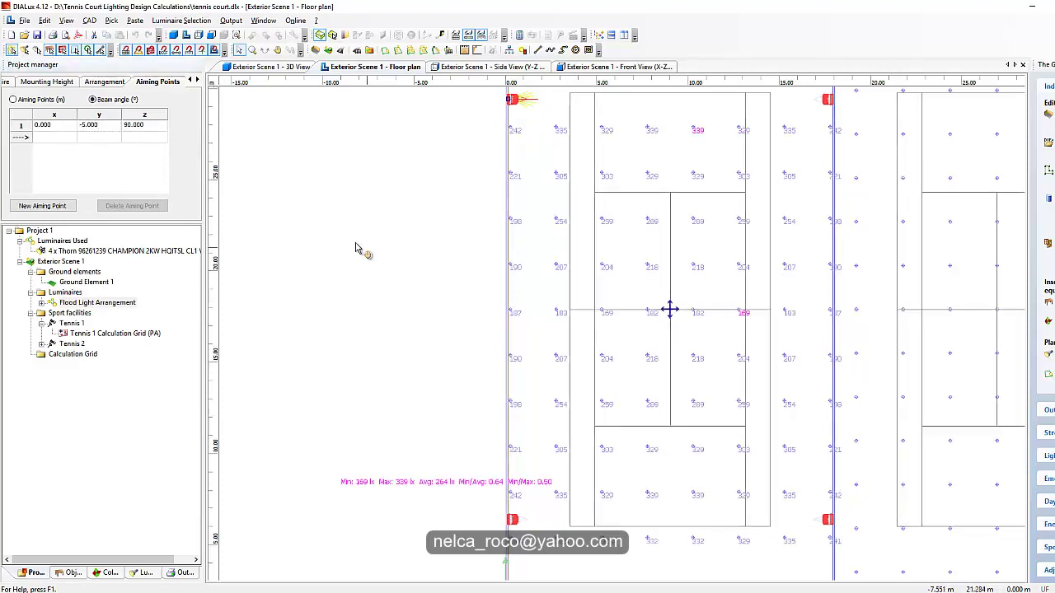
Check the floodlights' aiming in the front view and return to the floor plan
left_click(579, 68)
scroll(500, 360, "down", 4)
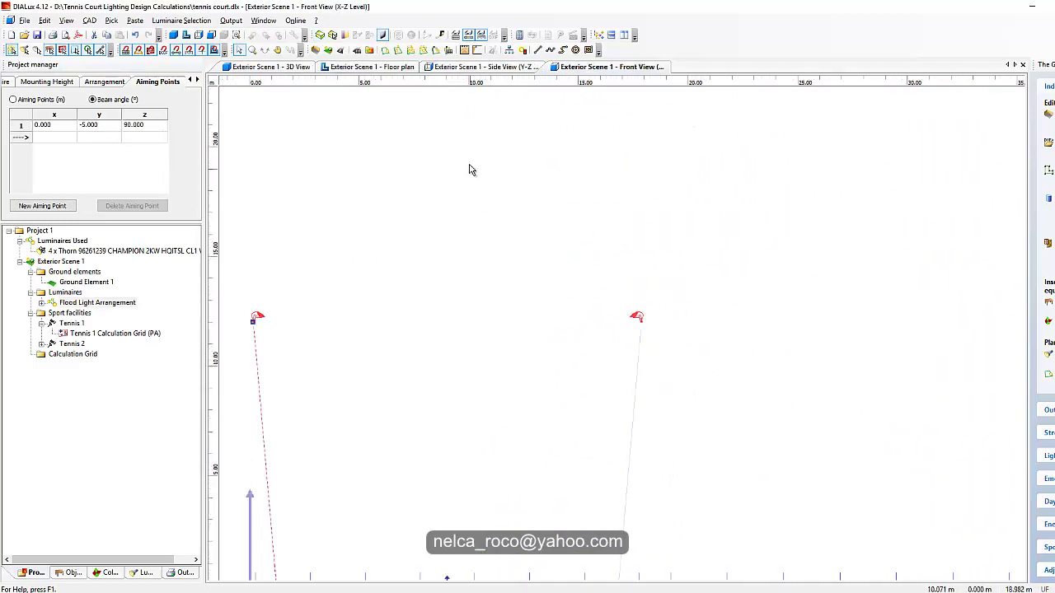
left_click(378, 68)
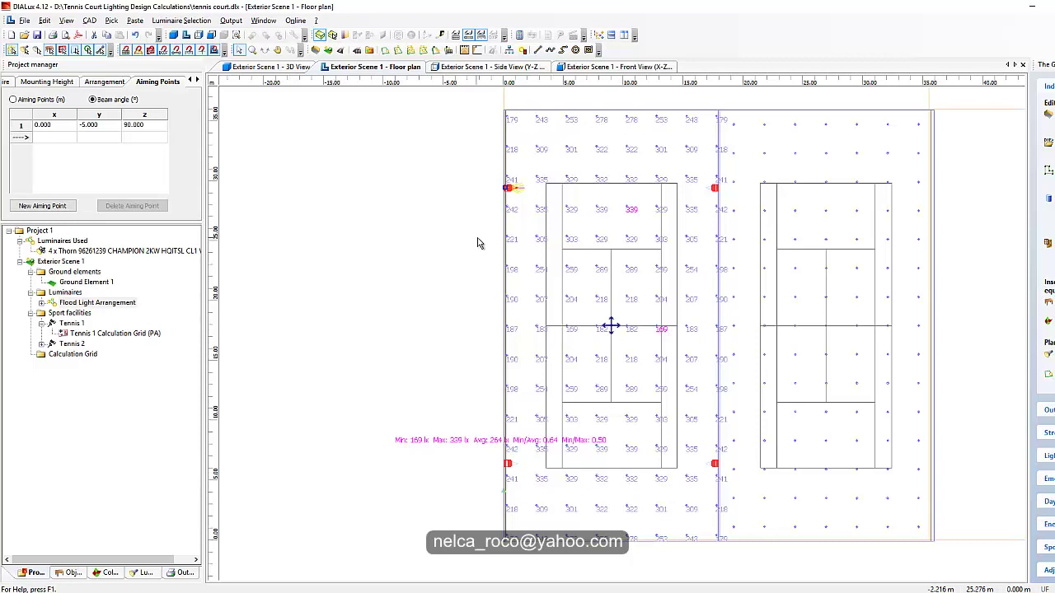
Examine the Tennis 1 grid values and the illuminance and uniformity summary for the -5° beam angle
scroll(604, 285, "up", 4)
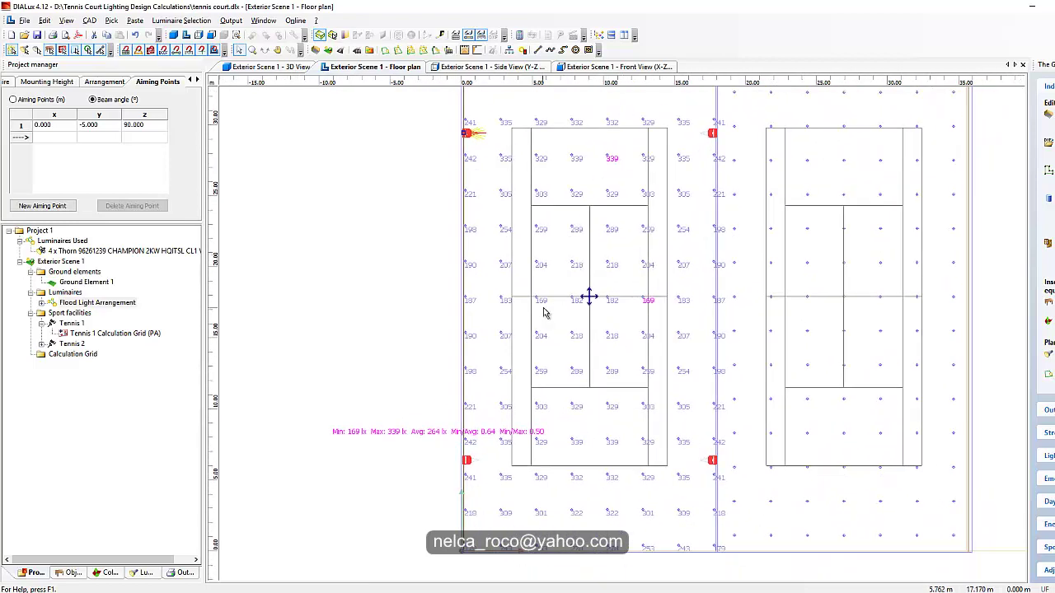
scroll(546, 341, "down", 1)
scroll(539, 367, "up", 1)
scroll(520, 335, "down", 1)
middle_click_drag(520, 335, 507, 344)
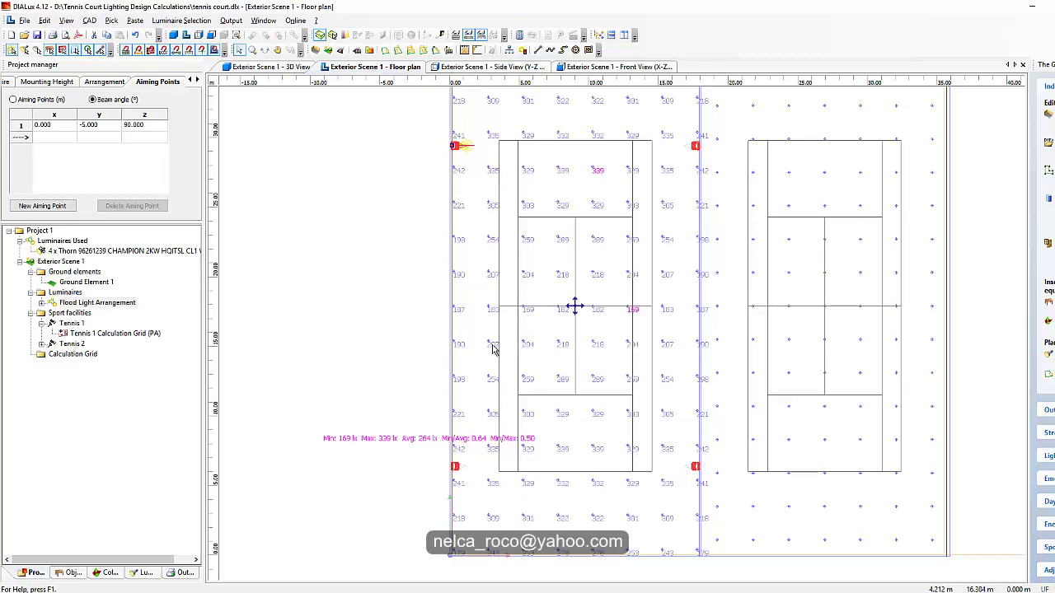
middle_click_drag(375, 348, 386, 350)
middle_click_drag(409, 437, 411, 402)
scroll(412, 408, "up", 1)
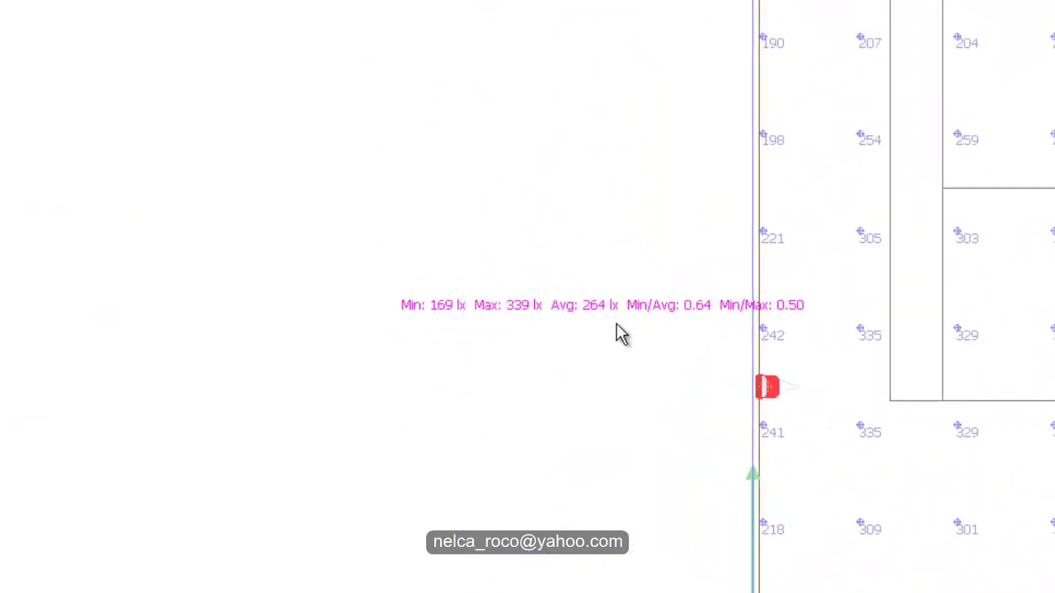
scroll(593, 323, "down", 1)
scroll(591, 324, "up", 2)
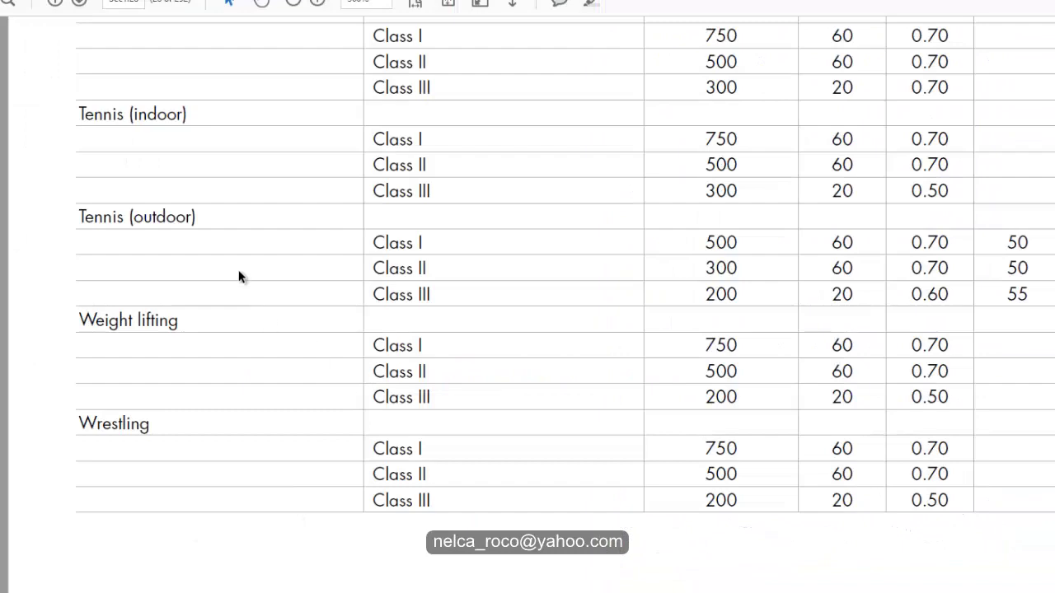
Compare the floor plan's Tennis 1 results with the Class III row for outdoor tennis in the lighting requirements PDF
left_click_drag(384, 294, 1022, 296)
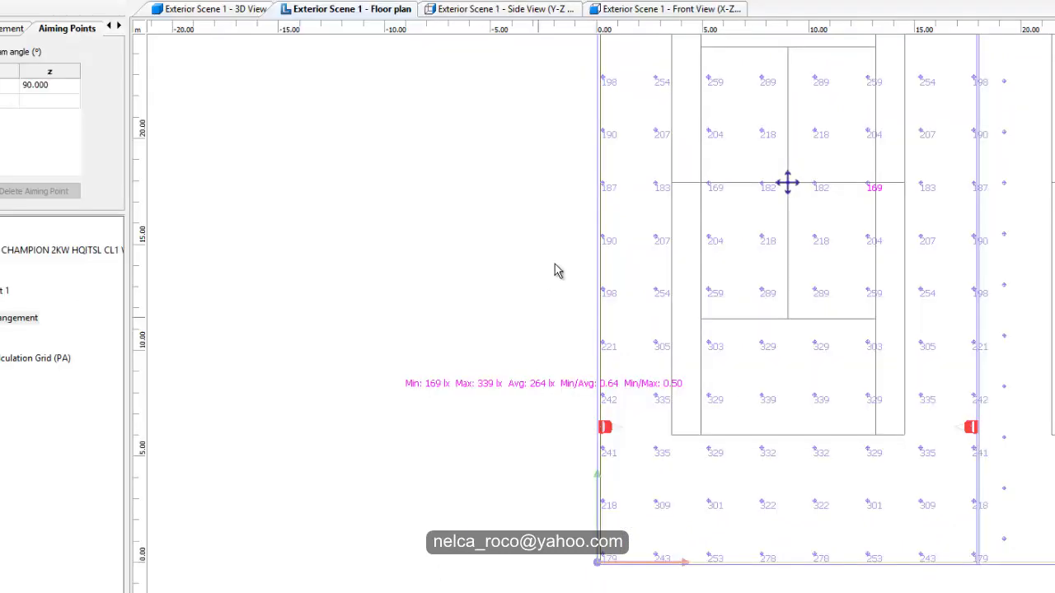
middle_click_drag(554, 264, 332, 321)
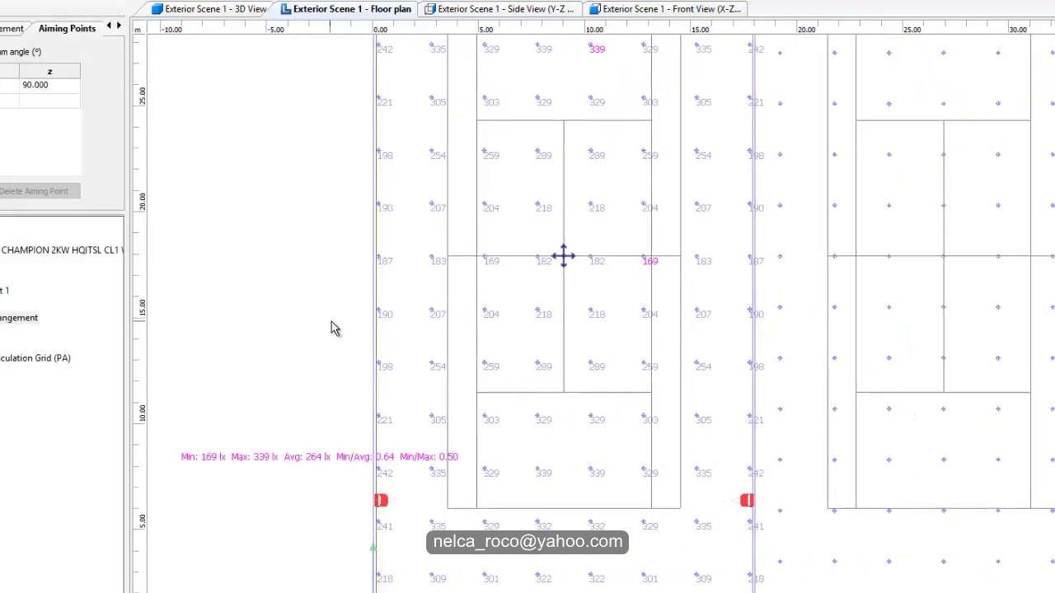
scroll(468, 281, "down", 2)
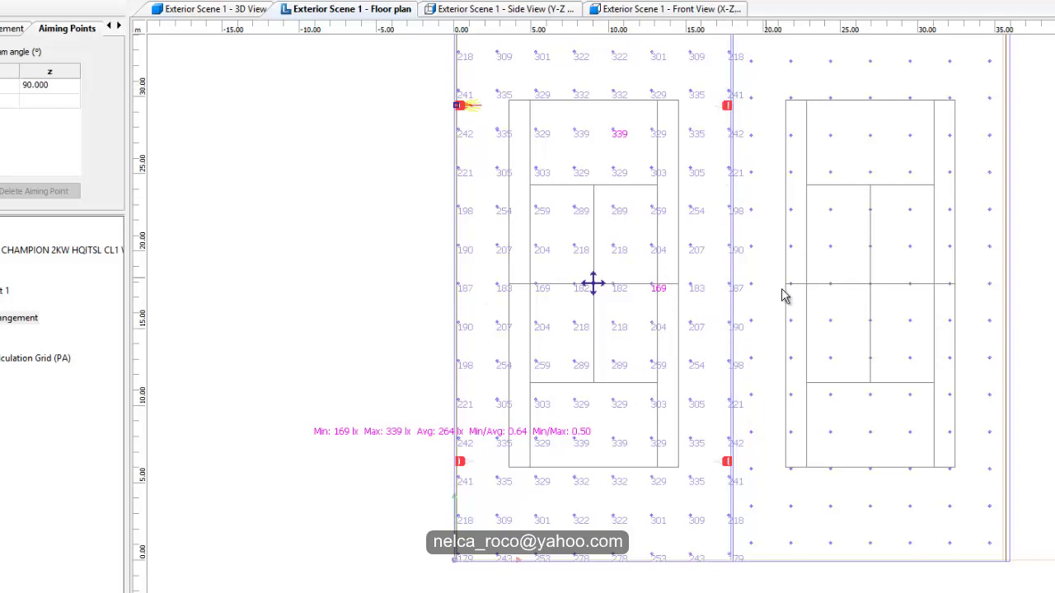
middle_click_drag(853, 303, 819, 338)
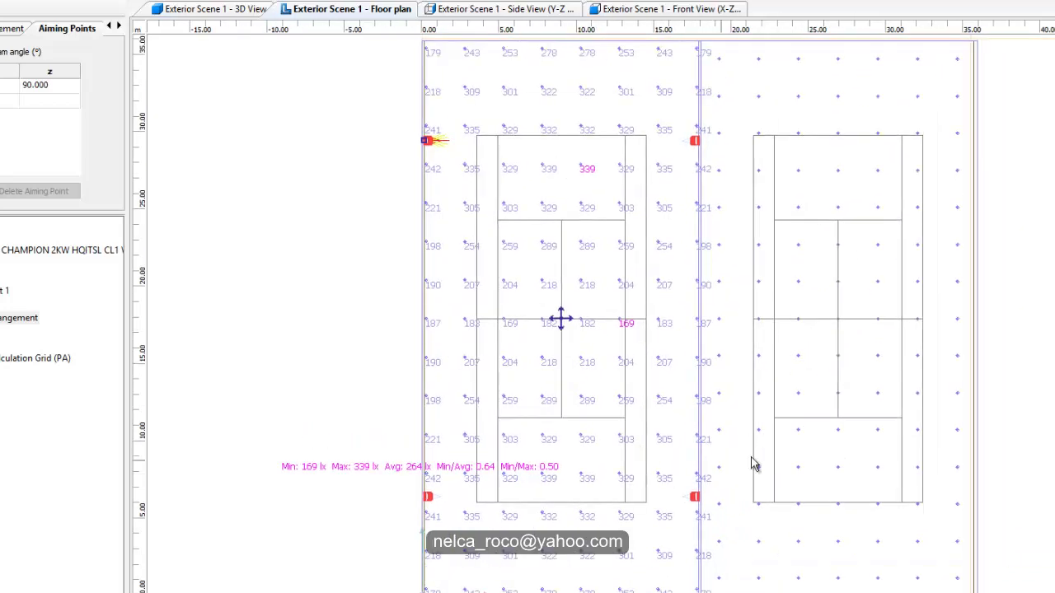